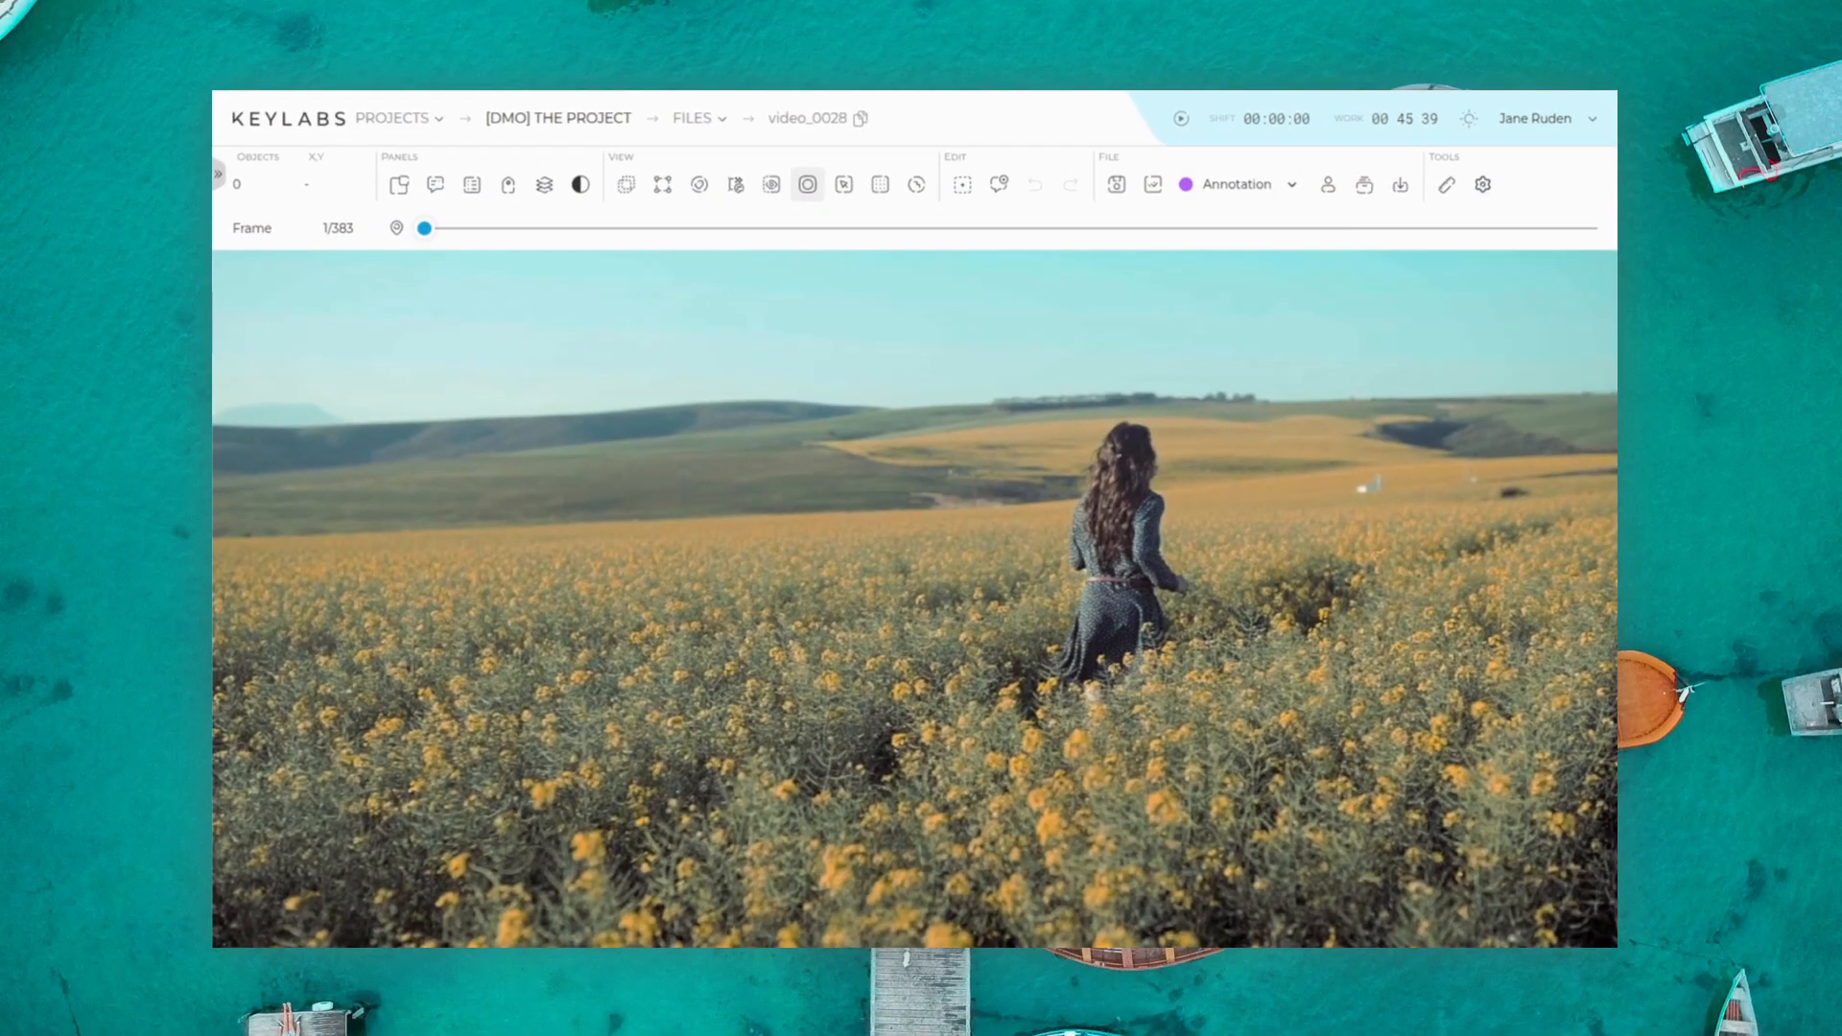
pyautogui.moveTo(1611, 523); pyautogui.dragTo(1405, 523)
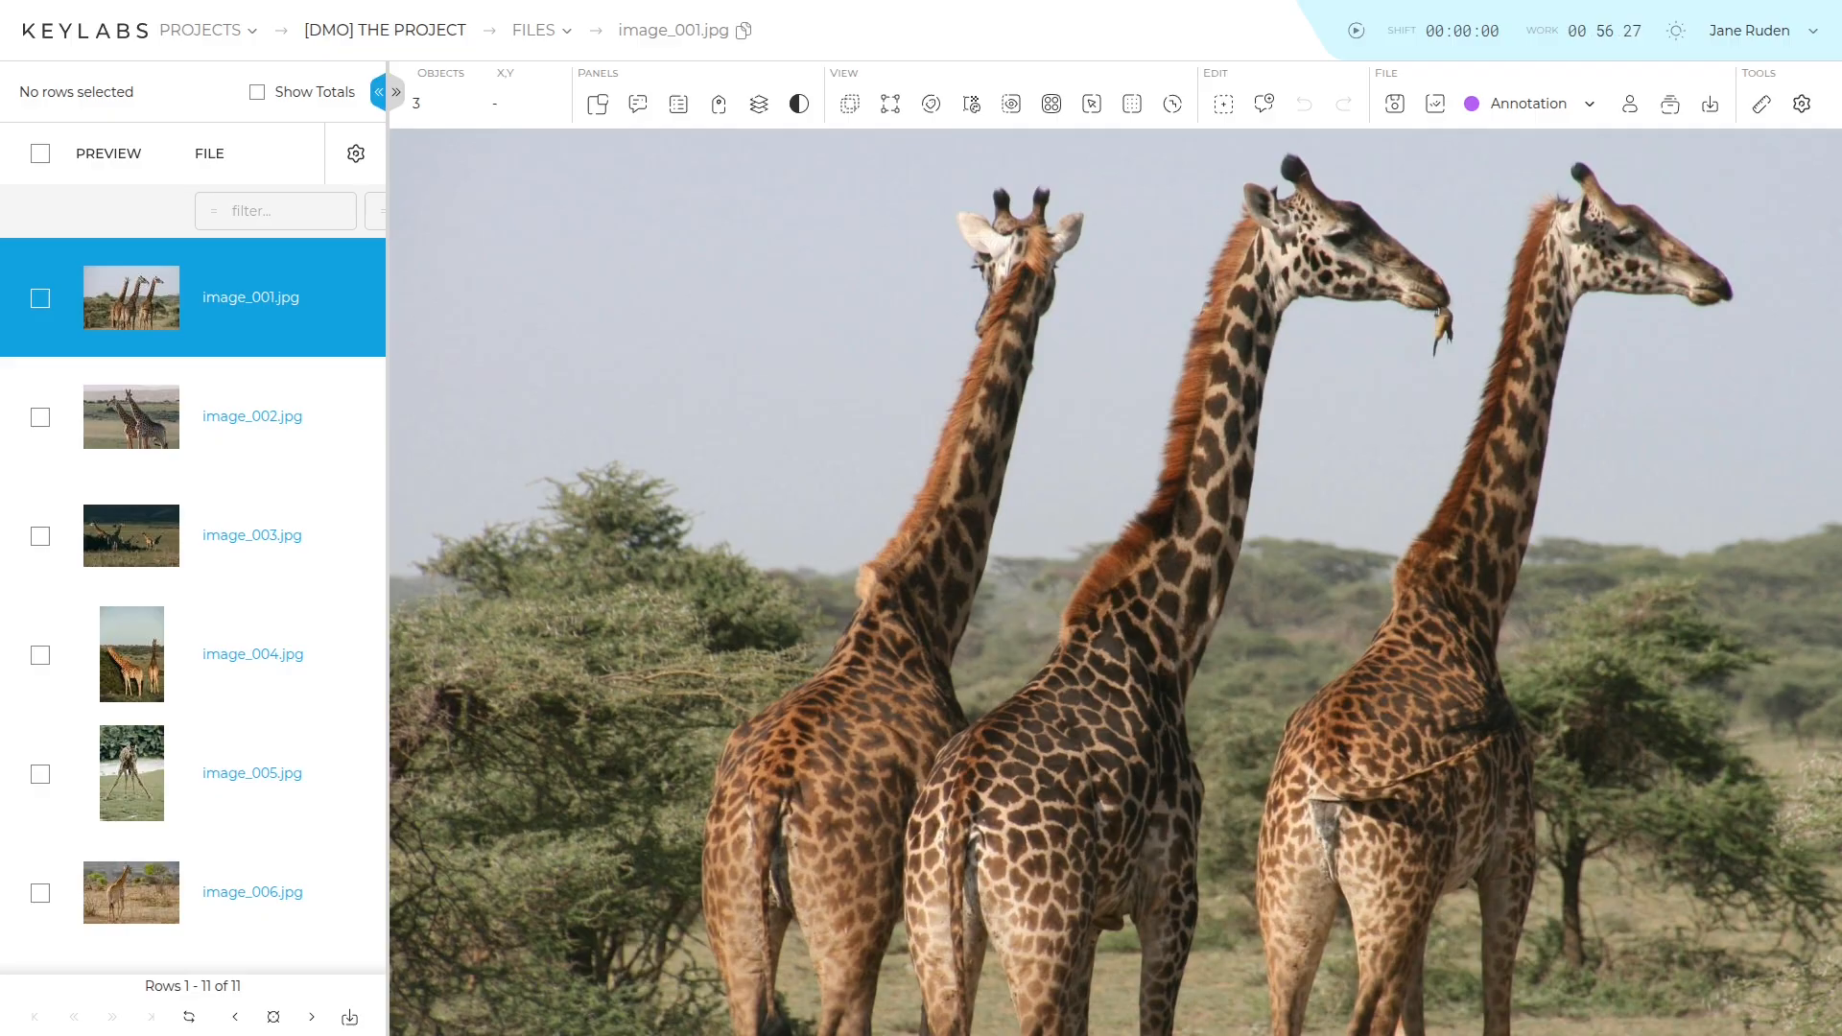
# Collapse the file list and display the object borders on image_001.jpg.
pyautogui.click(379, 92)
pyautogui.click(460, 104)
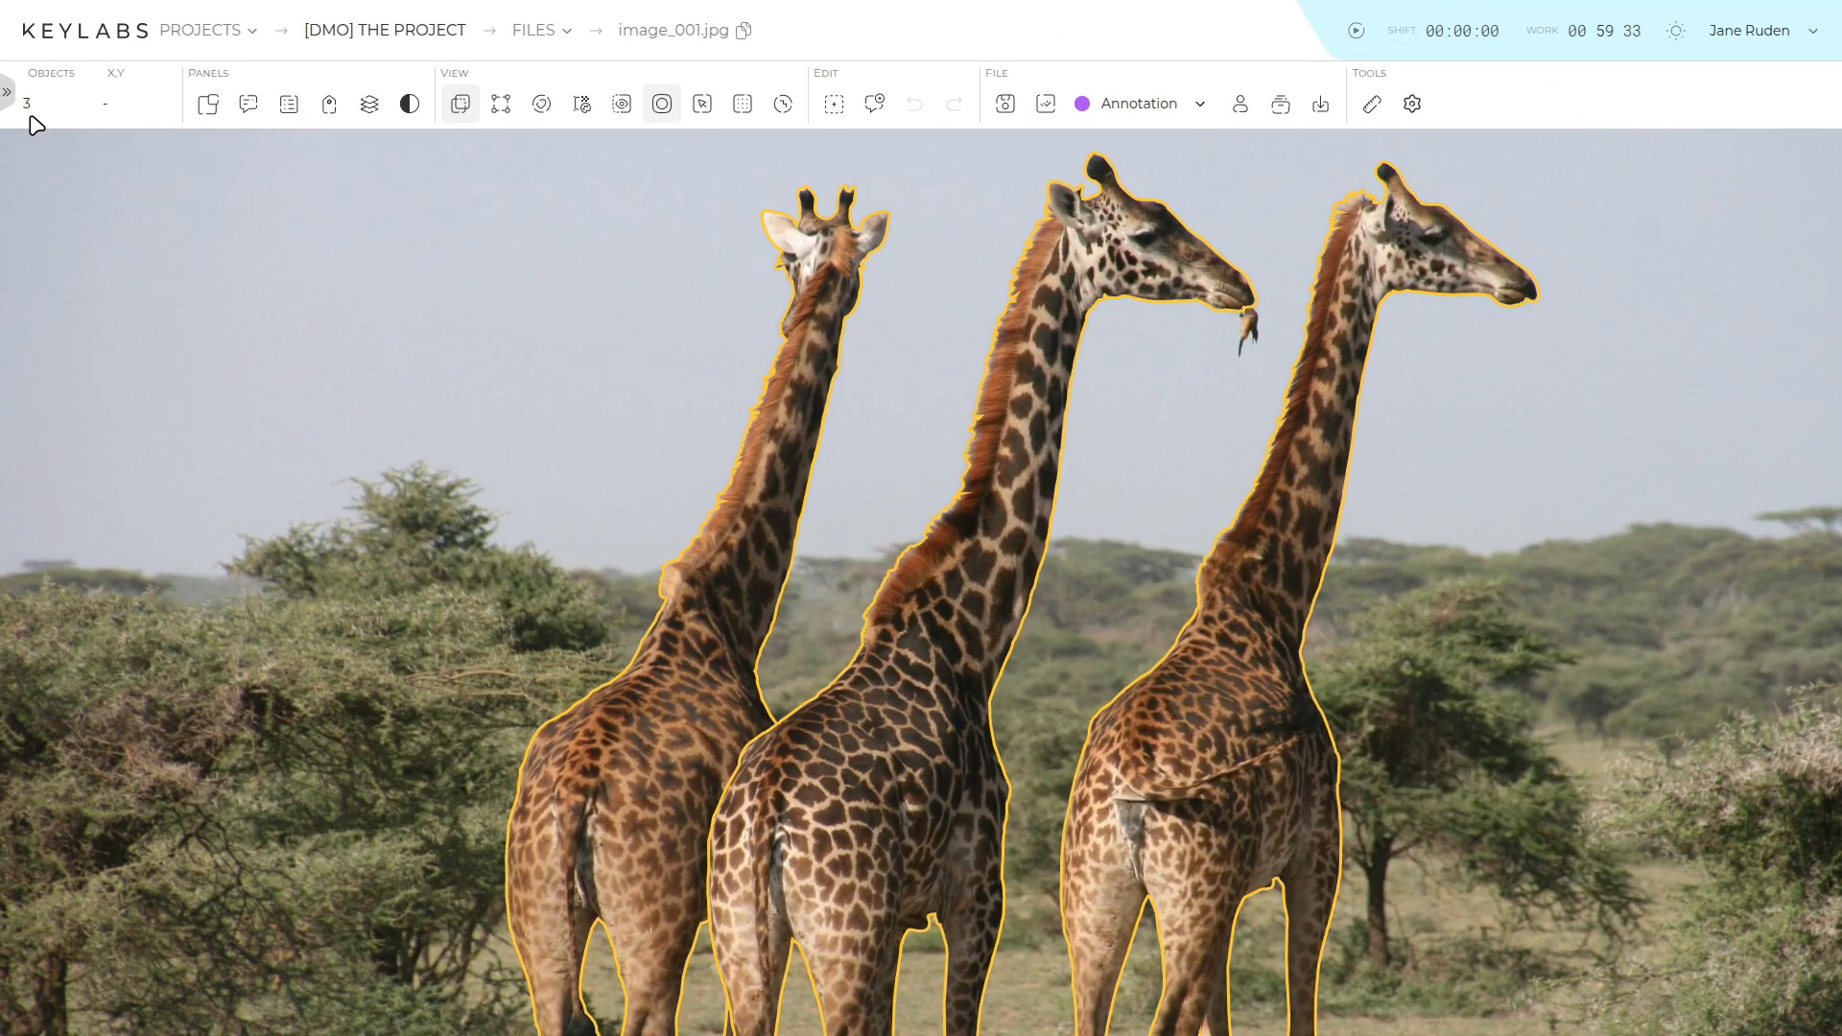
# Go to the object with number 3 using the object number prompt.
pyautogui.click(65, 252)
pyautogui.write('3')
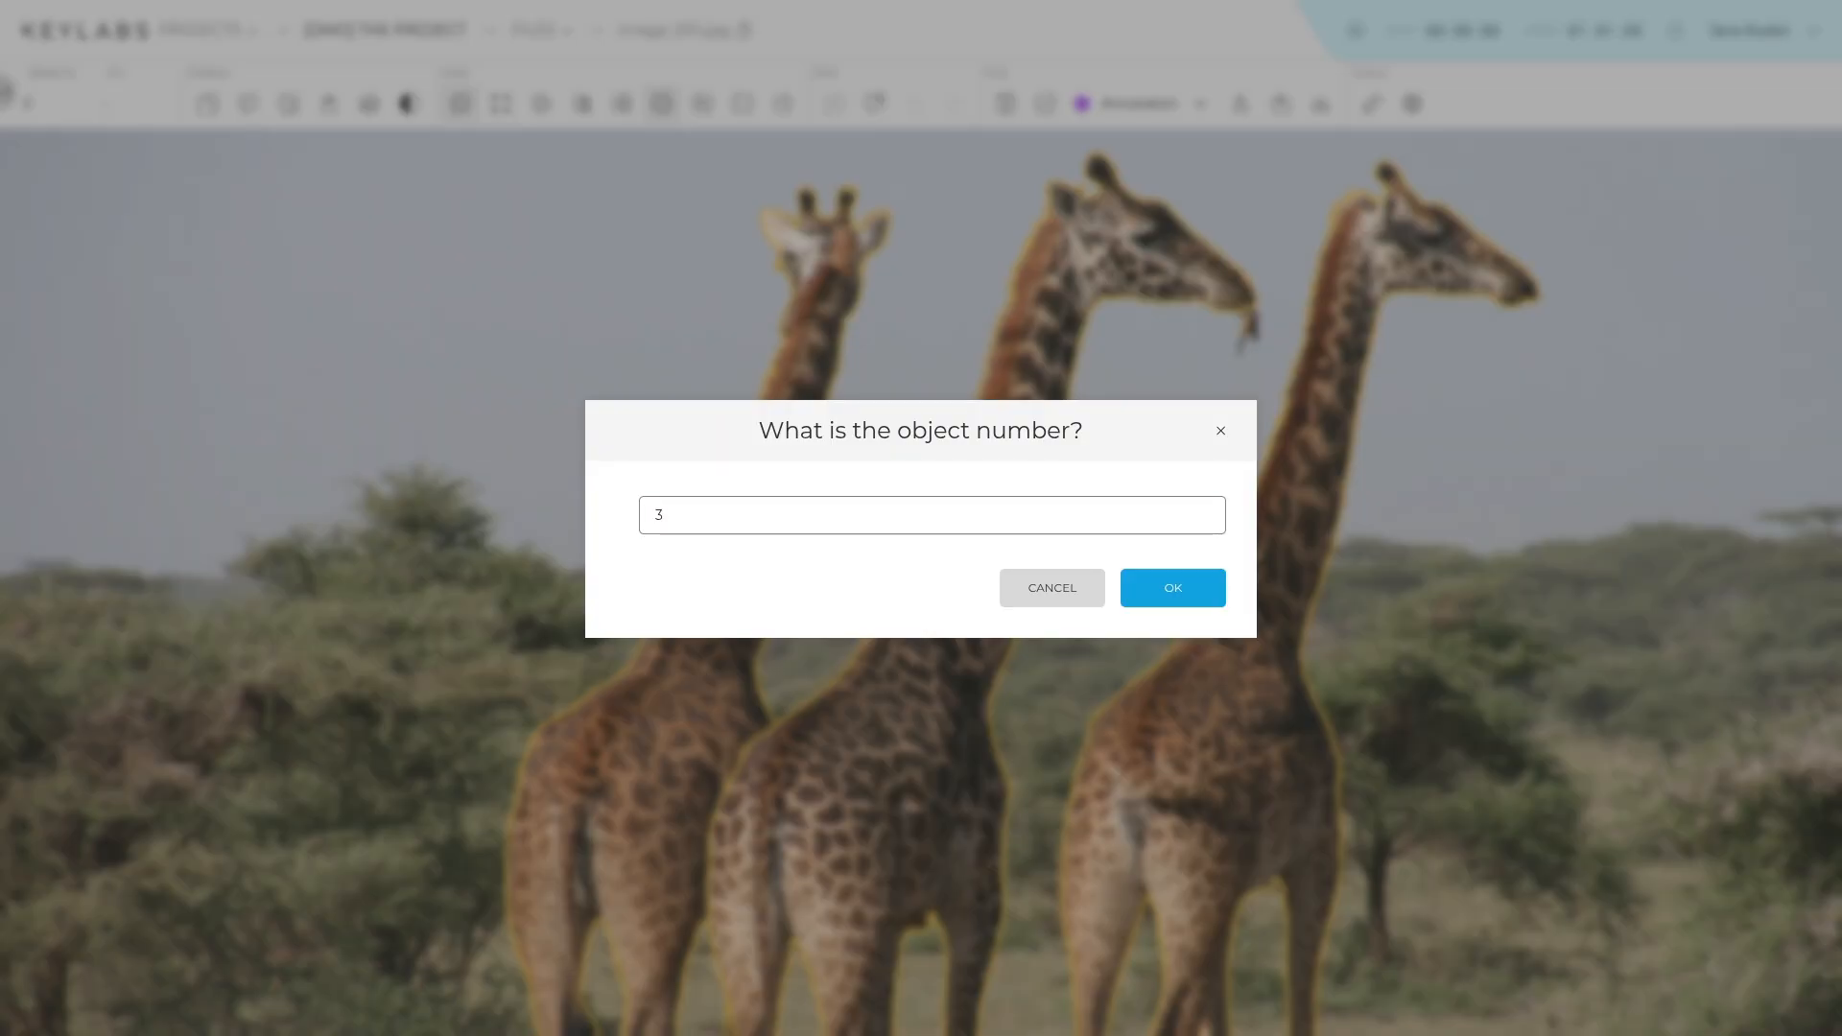
pyautogui.click(1172, 588)
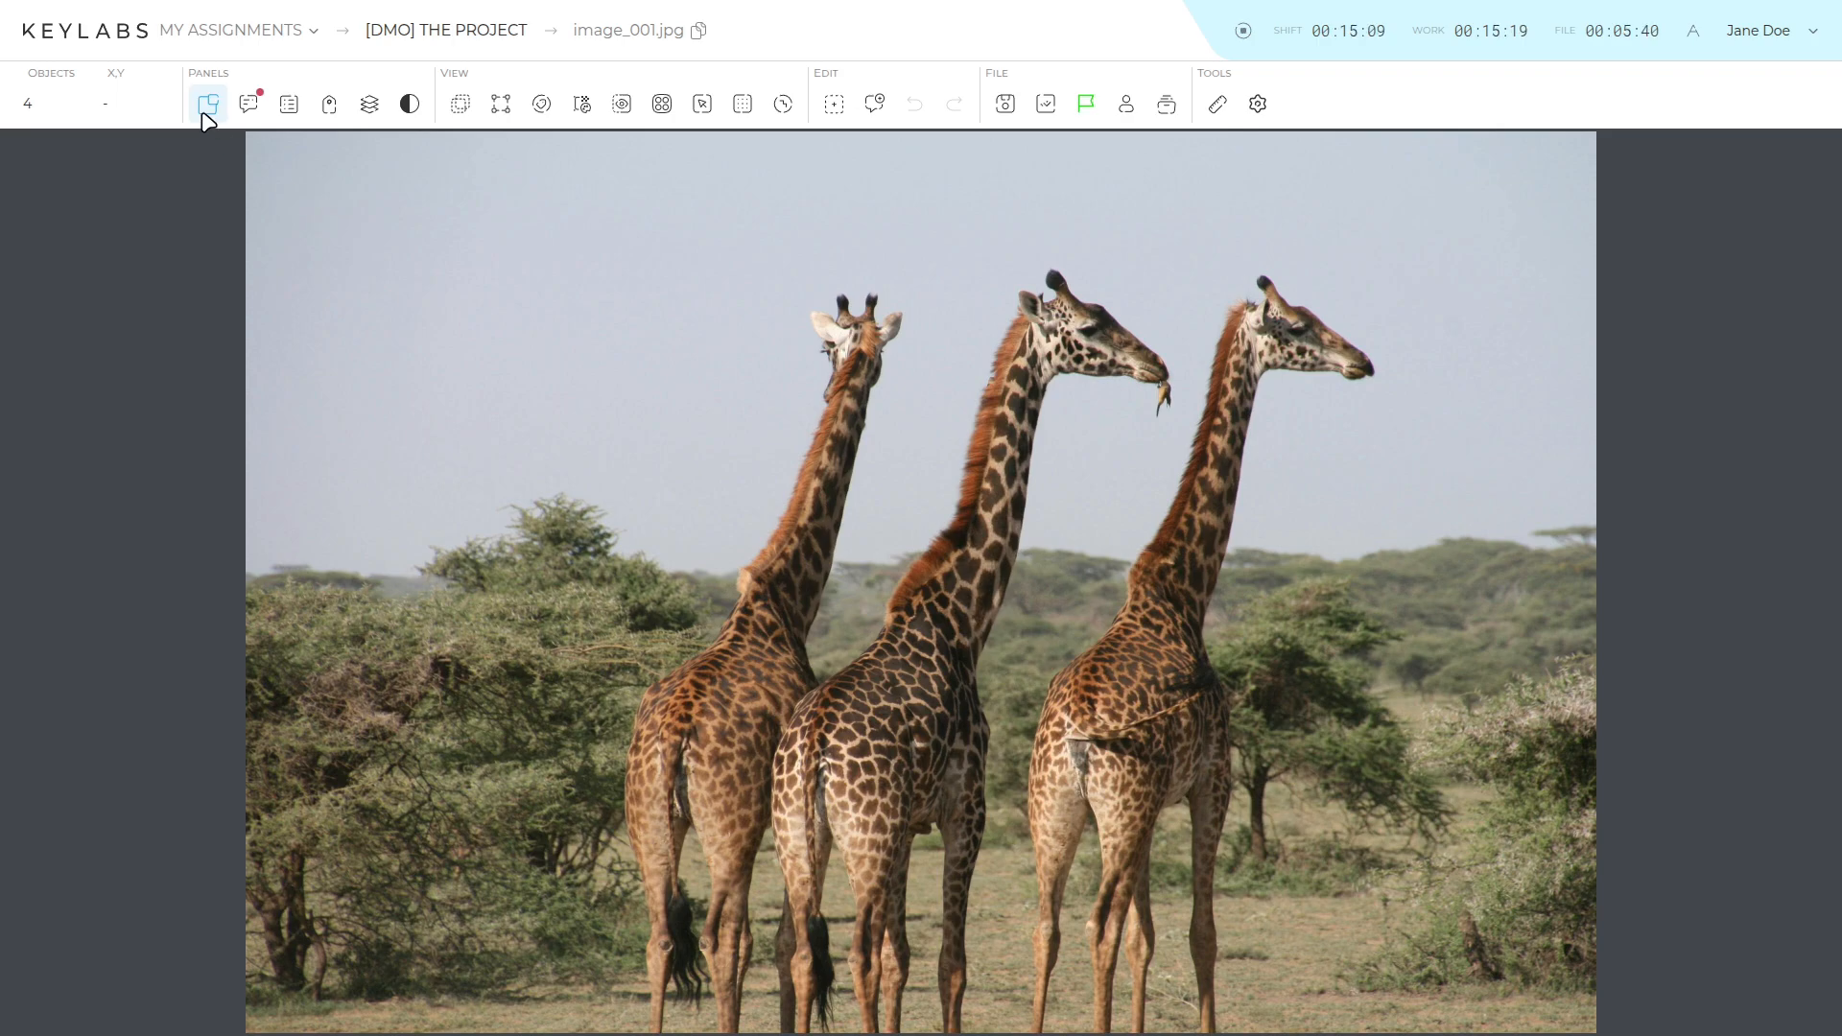
# Open the minimap and use it to follow the visible area while magnifying and moving around the image.
pyautogui.click(208, 106)
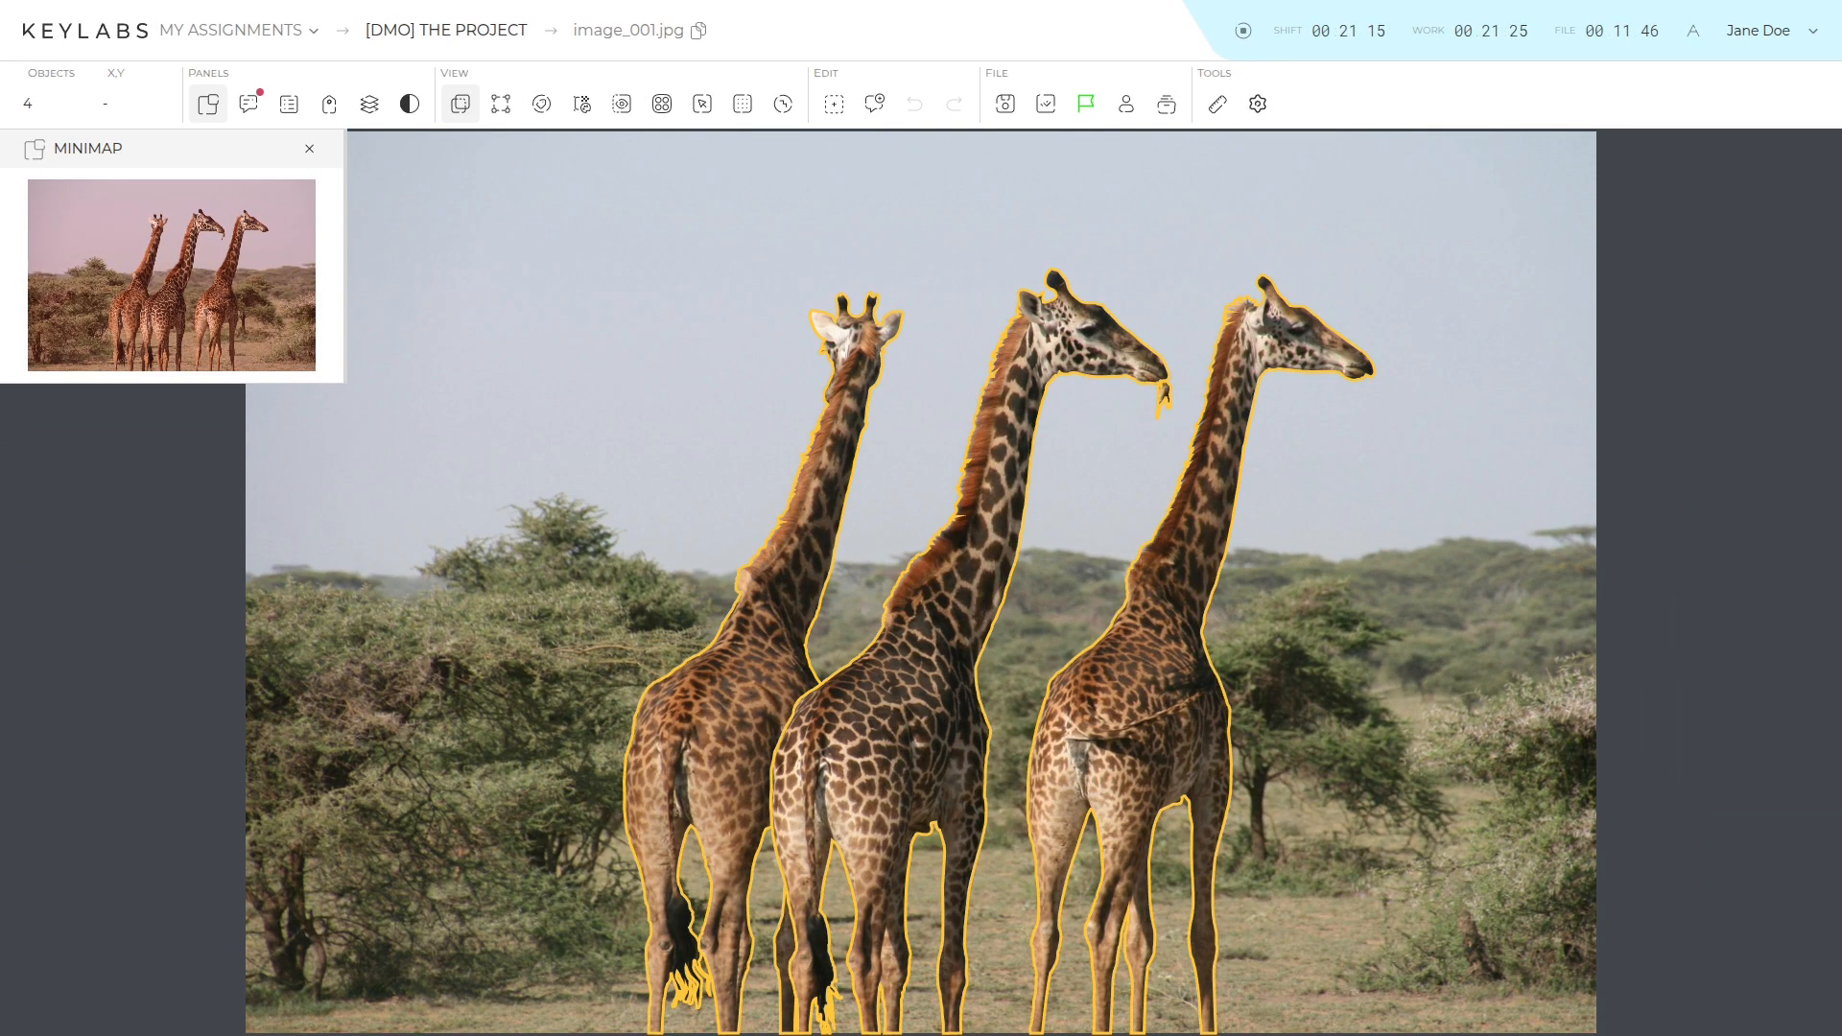
pyautogui.scroll(4, 930, 572)
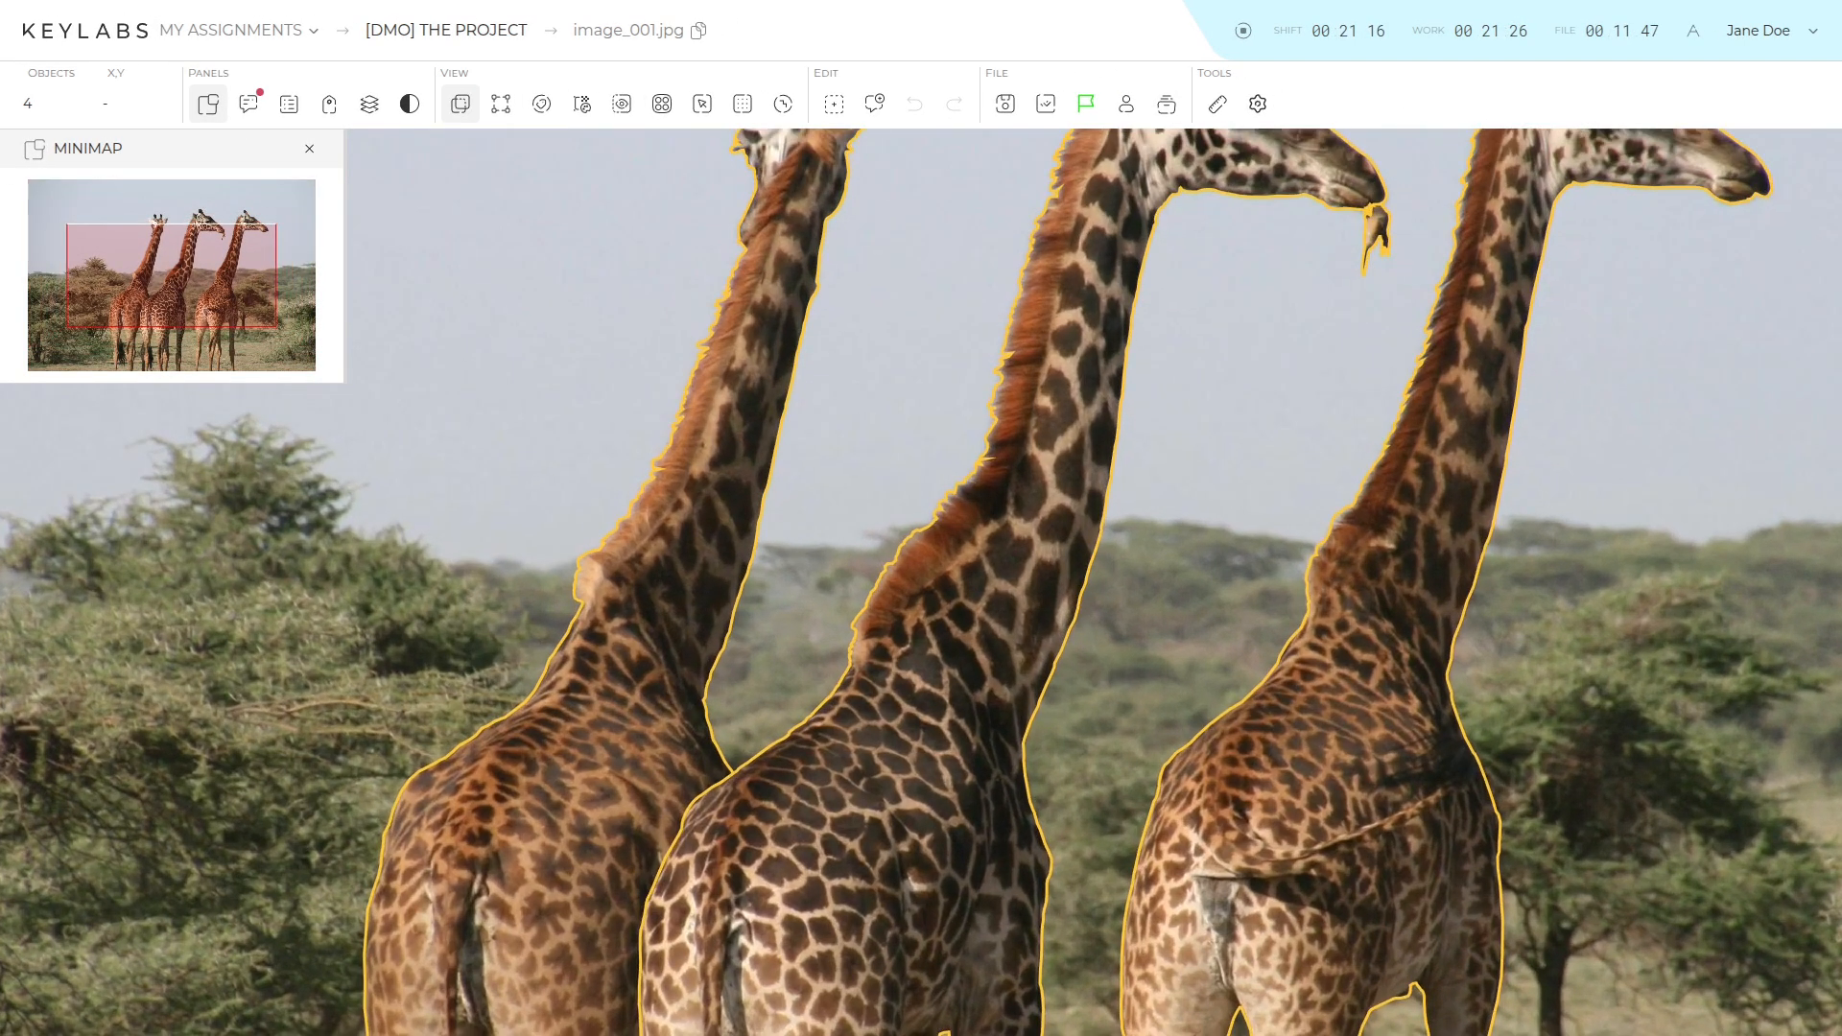
pyautogui.moveTo(921, 575); pyautogui.dragTo(599, 821)
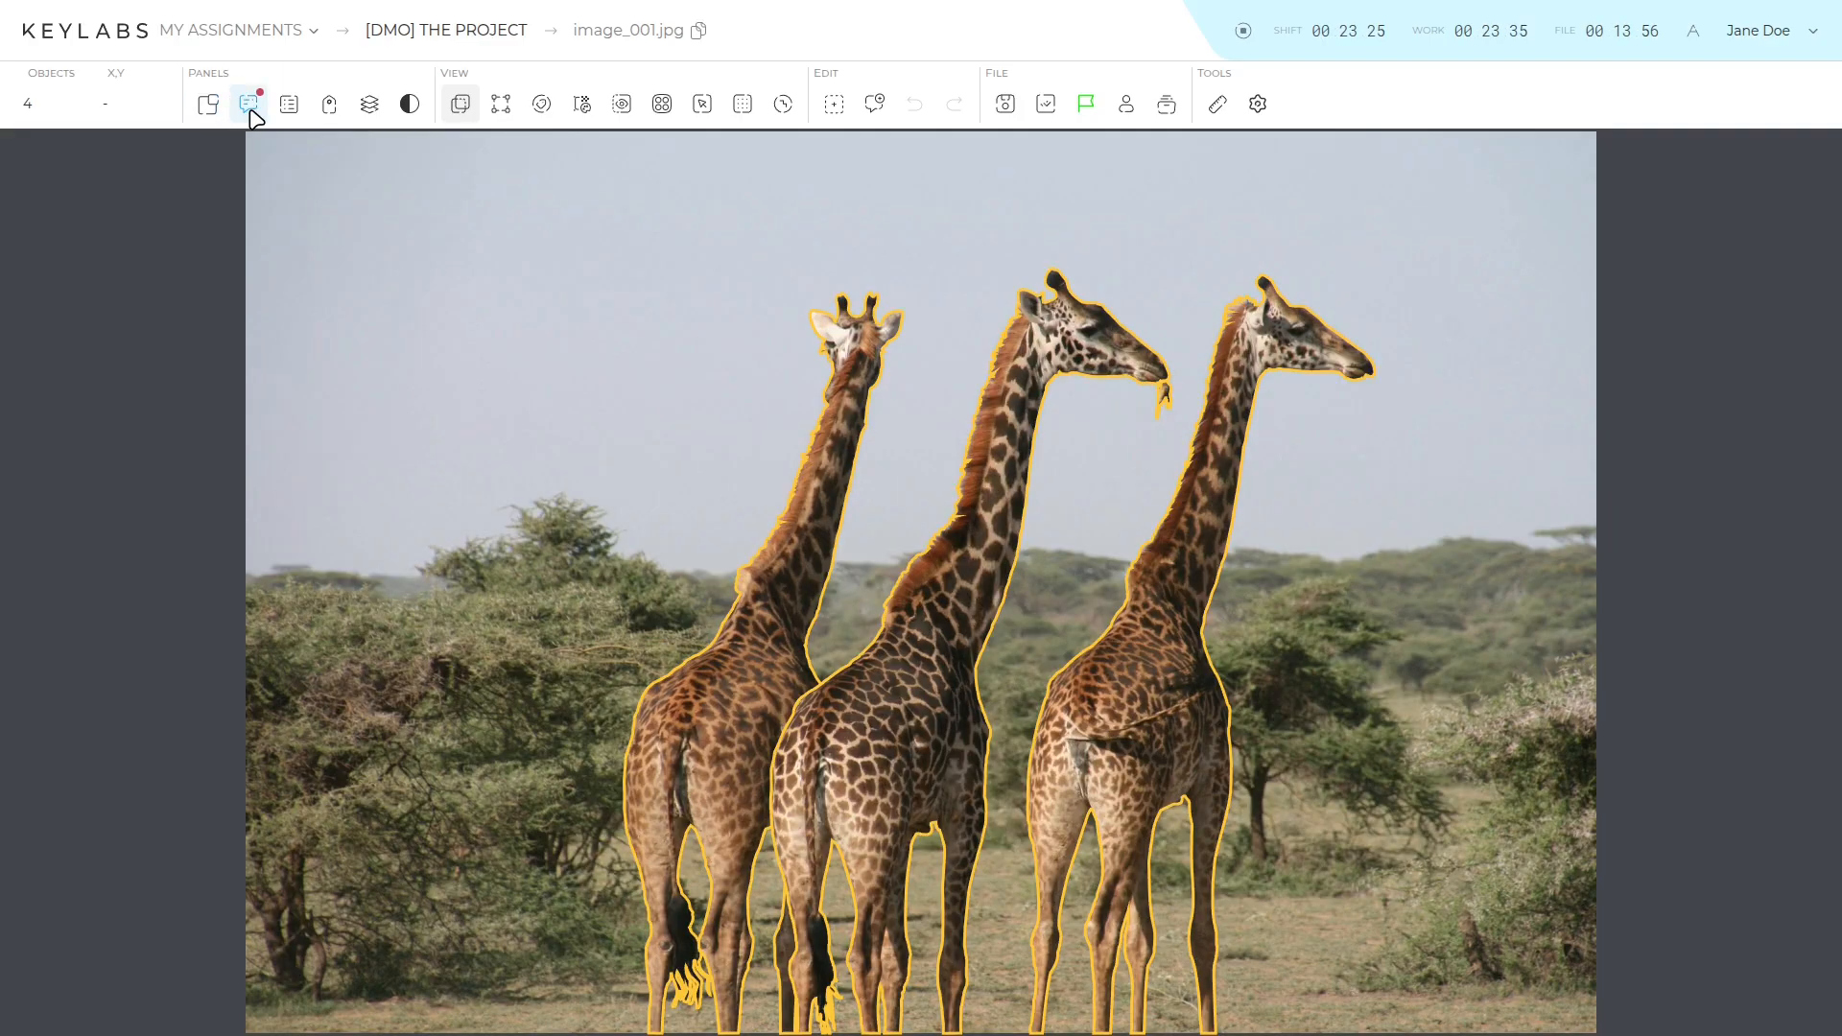
# Open the comments list and examine its frame, object, message and creation date filters.
pyautogui.click(249, 104)
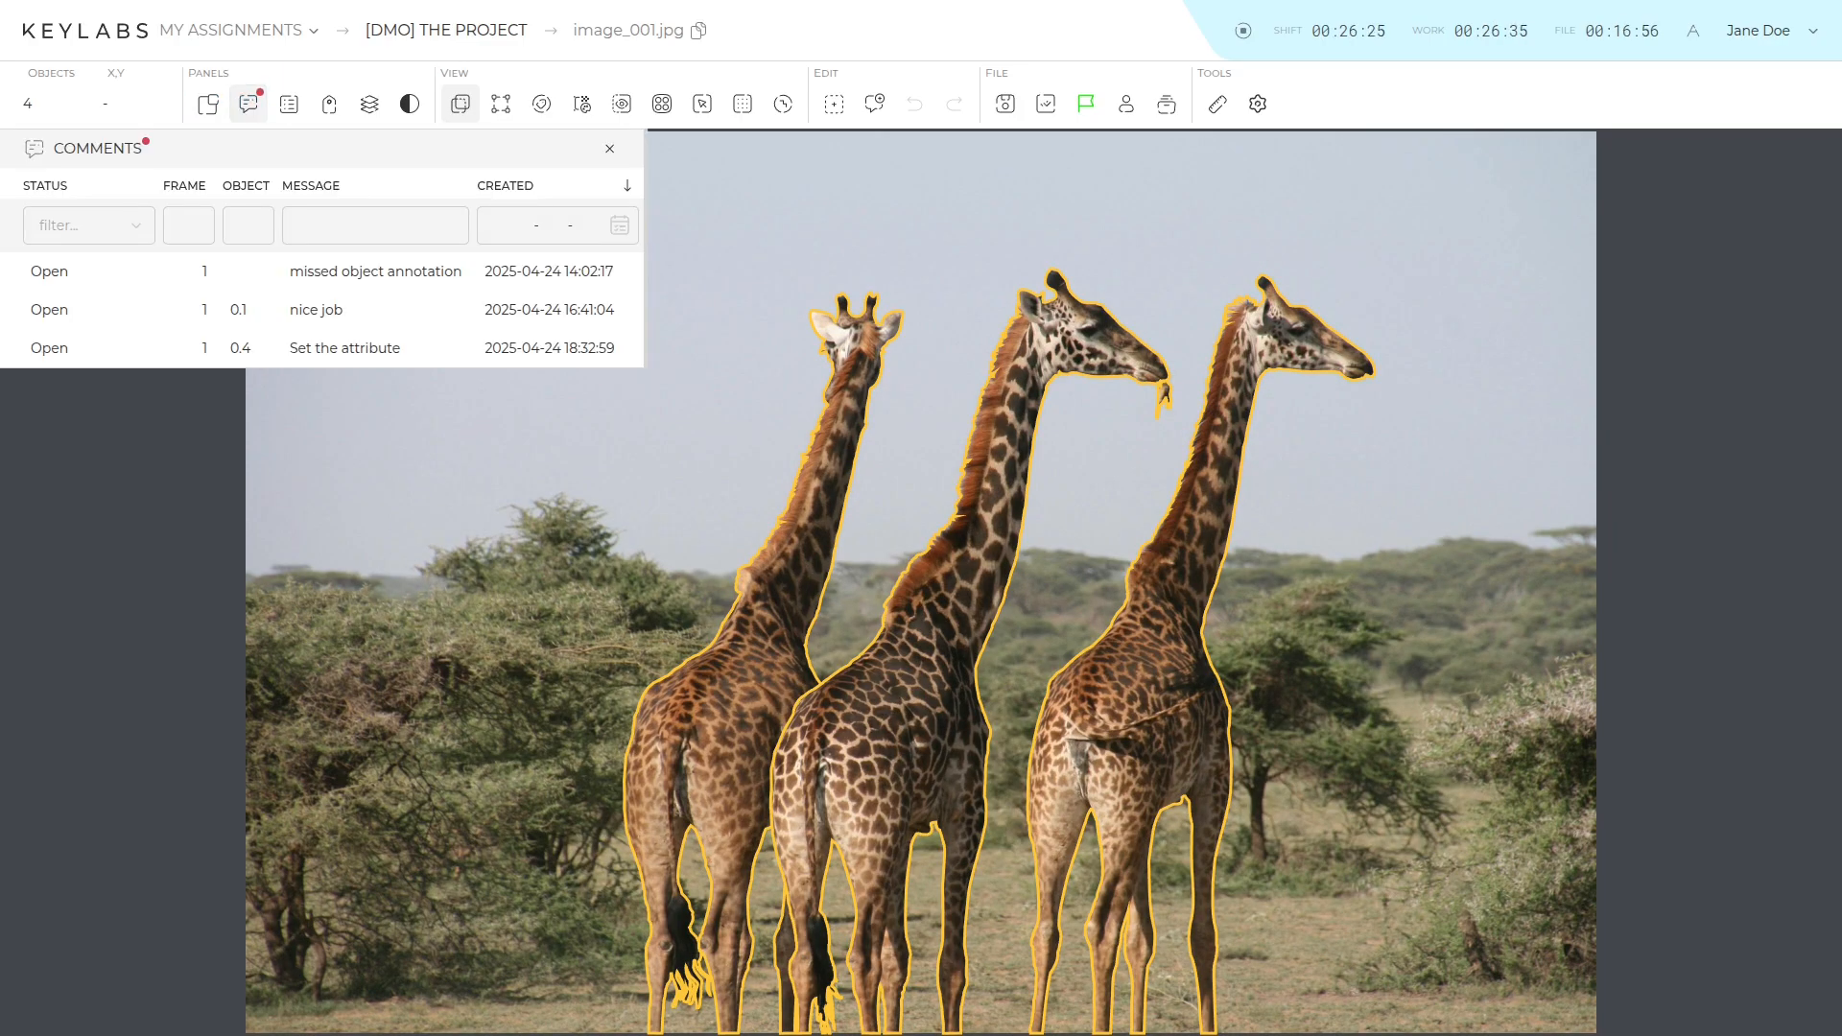
pyautogui.click(189, 226)
pyautogui.click(247, 225)
pyautogui.click(375, 225)
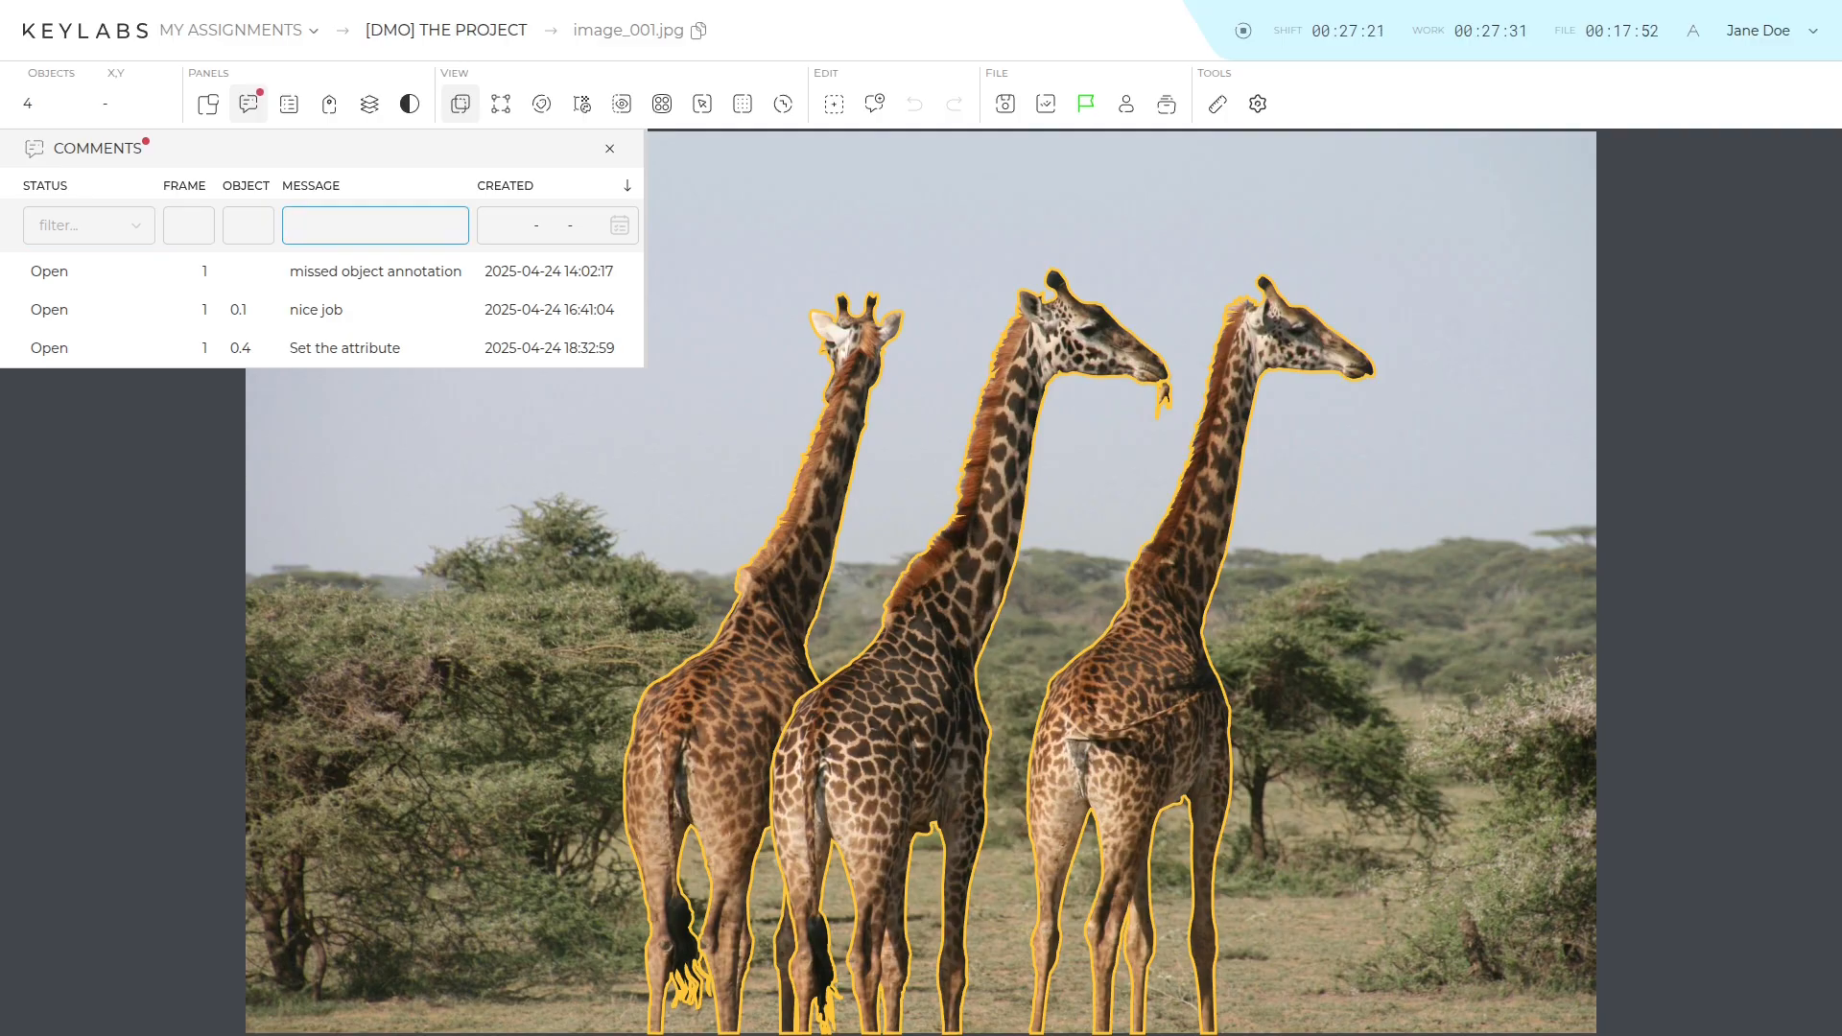
pyautogui.click(542, 225)
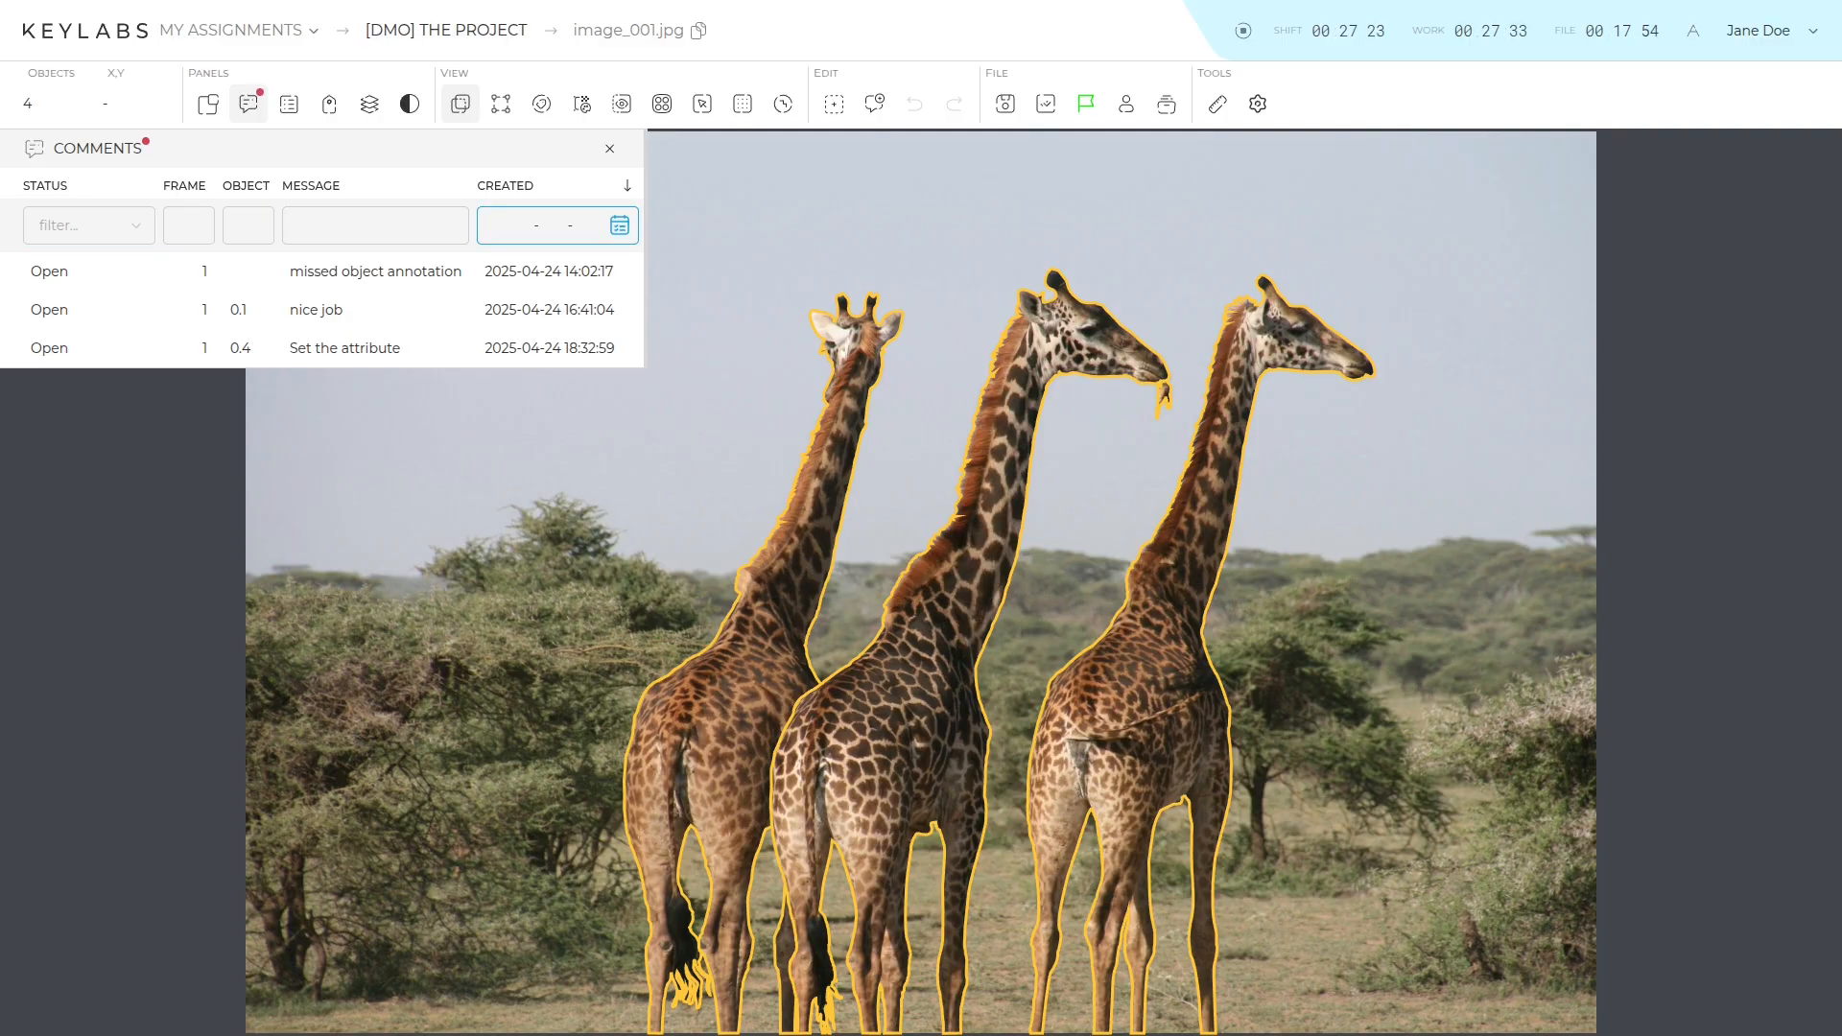
# Open the "Set the attribute" comment on object 0.4 and accept it without edits.
pyautogui.click(345, 347)
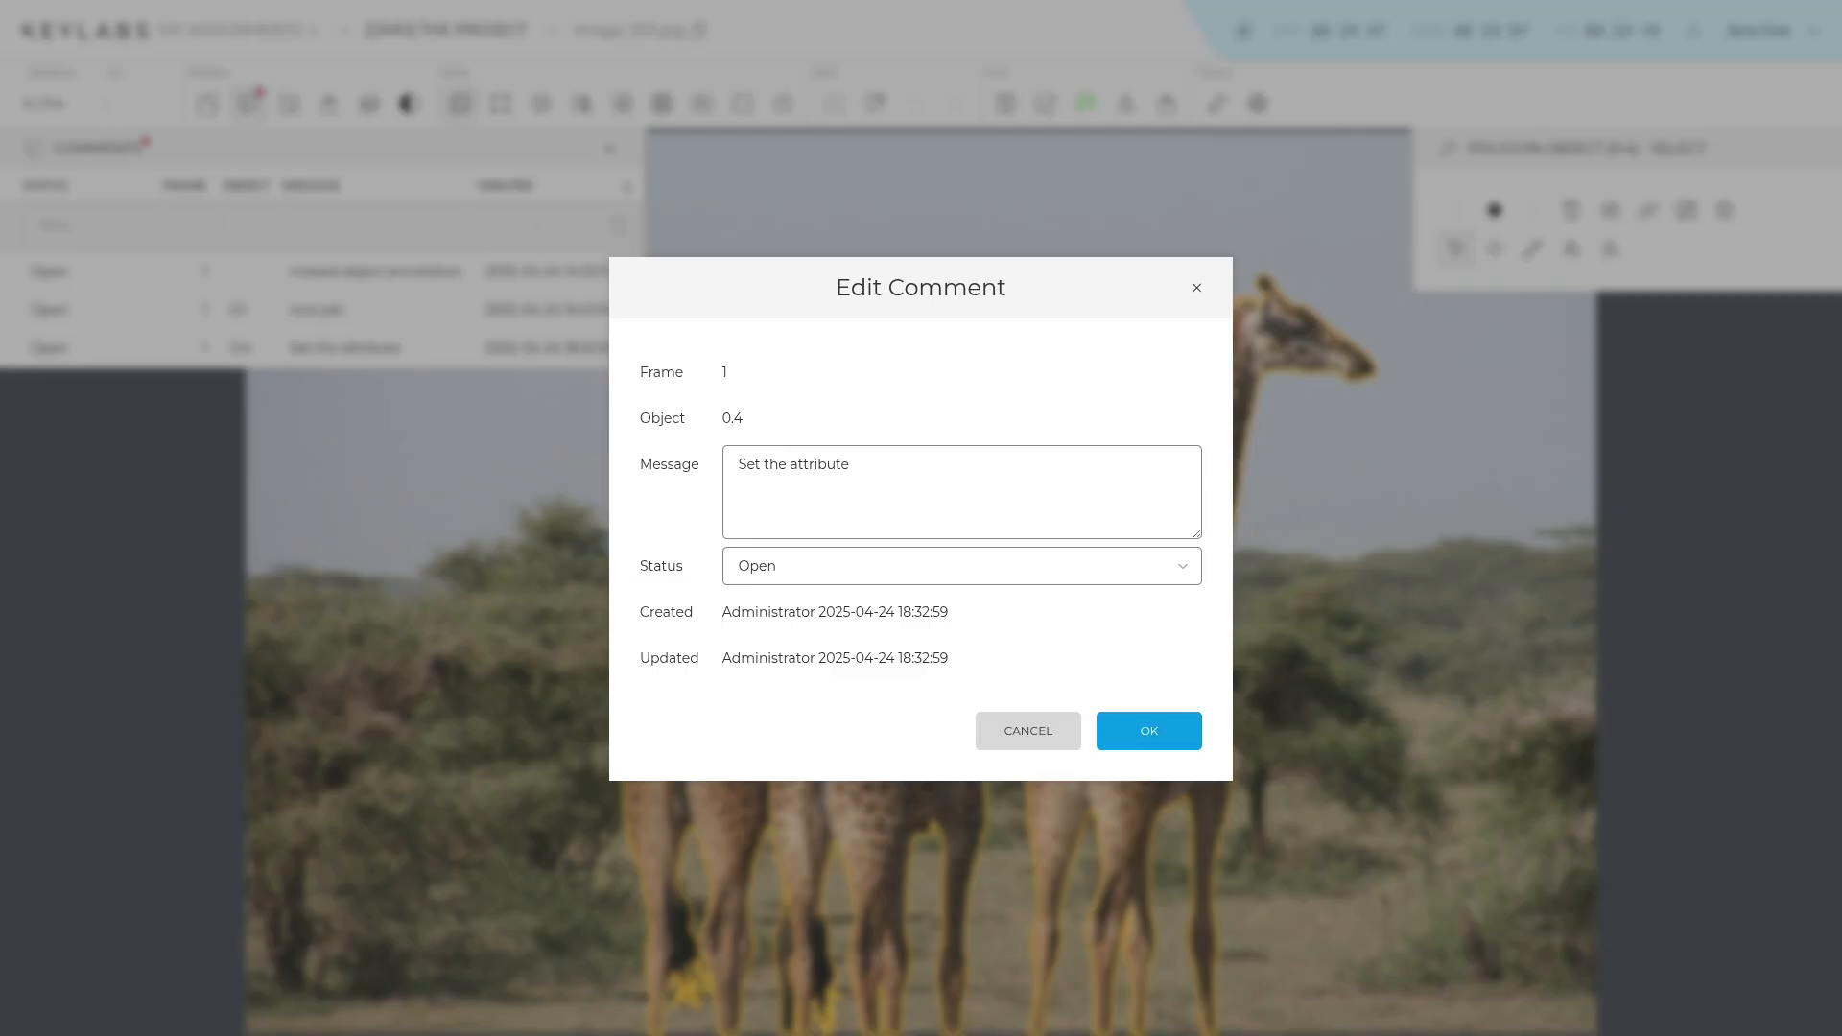
pyautogui.click(1147, 728)
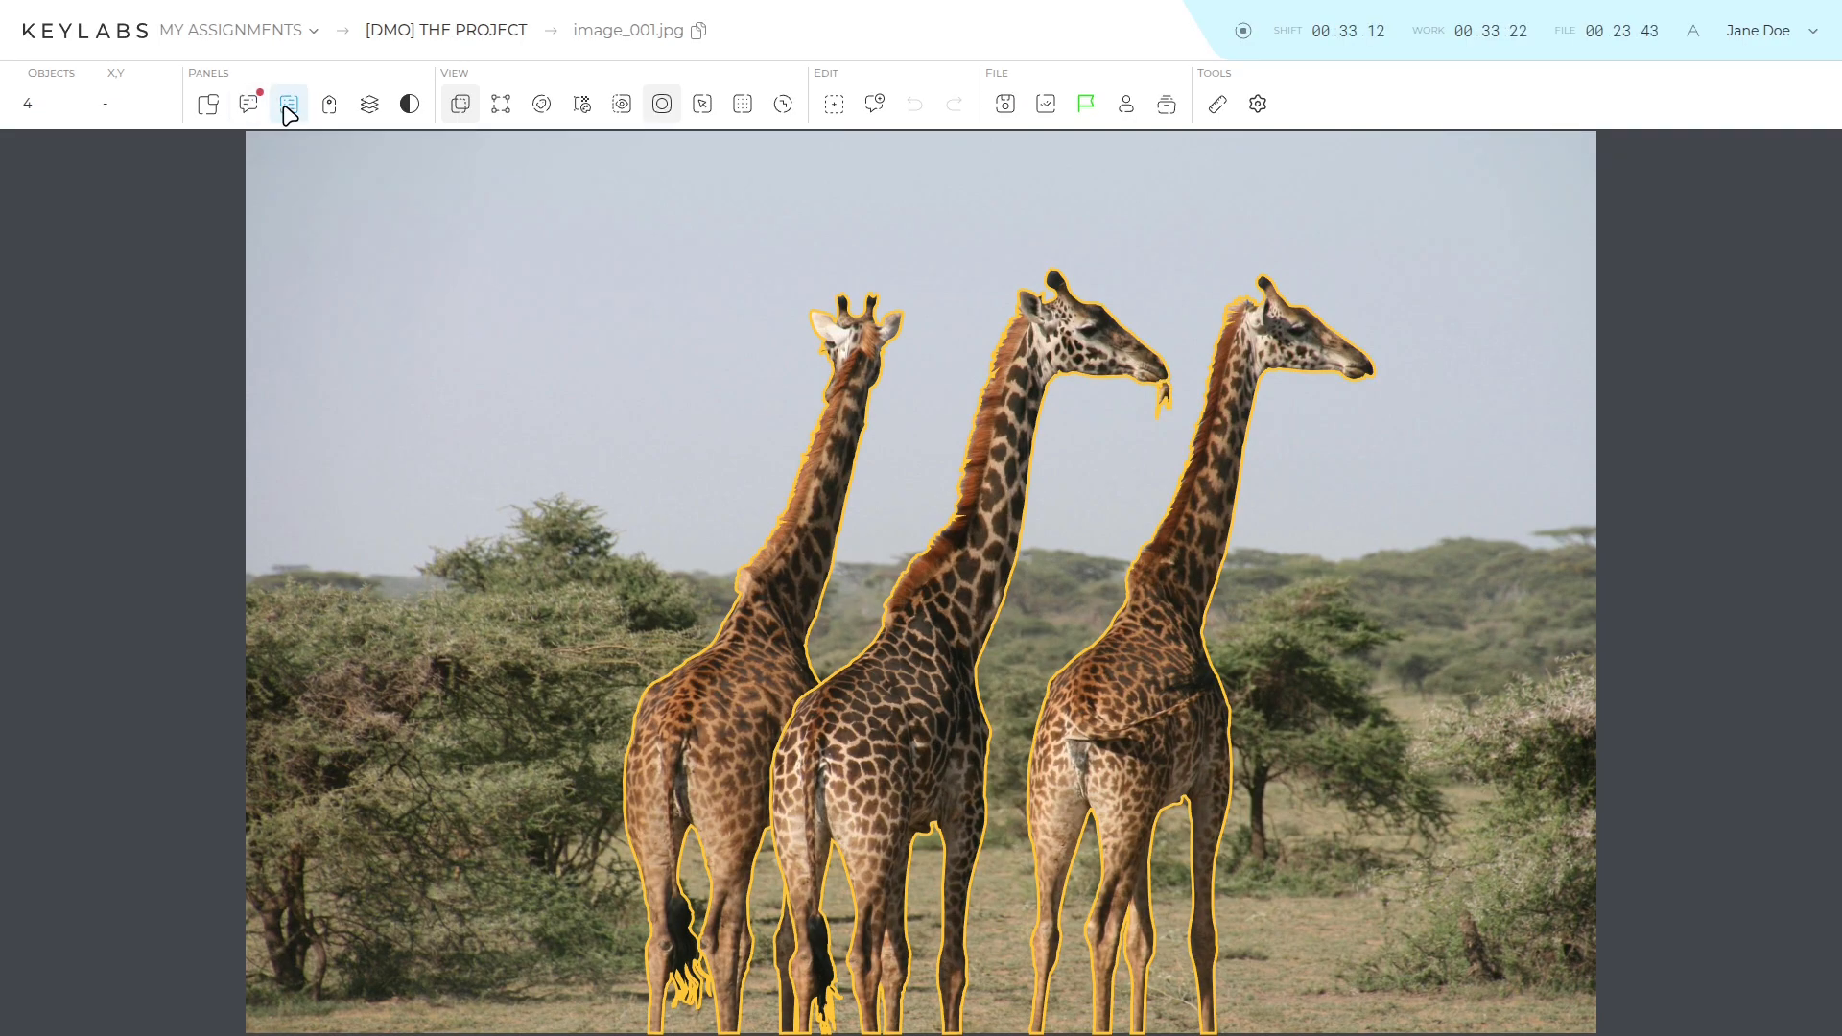
# Open the object list and step forward through the polygon objects one by one, starting with 0.1.
pyautogui.click(288, 105)
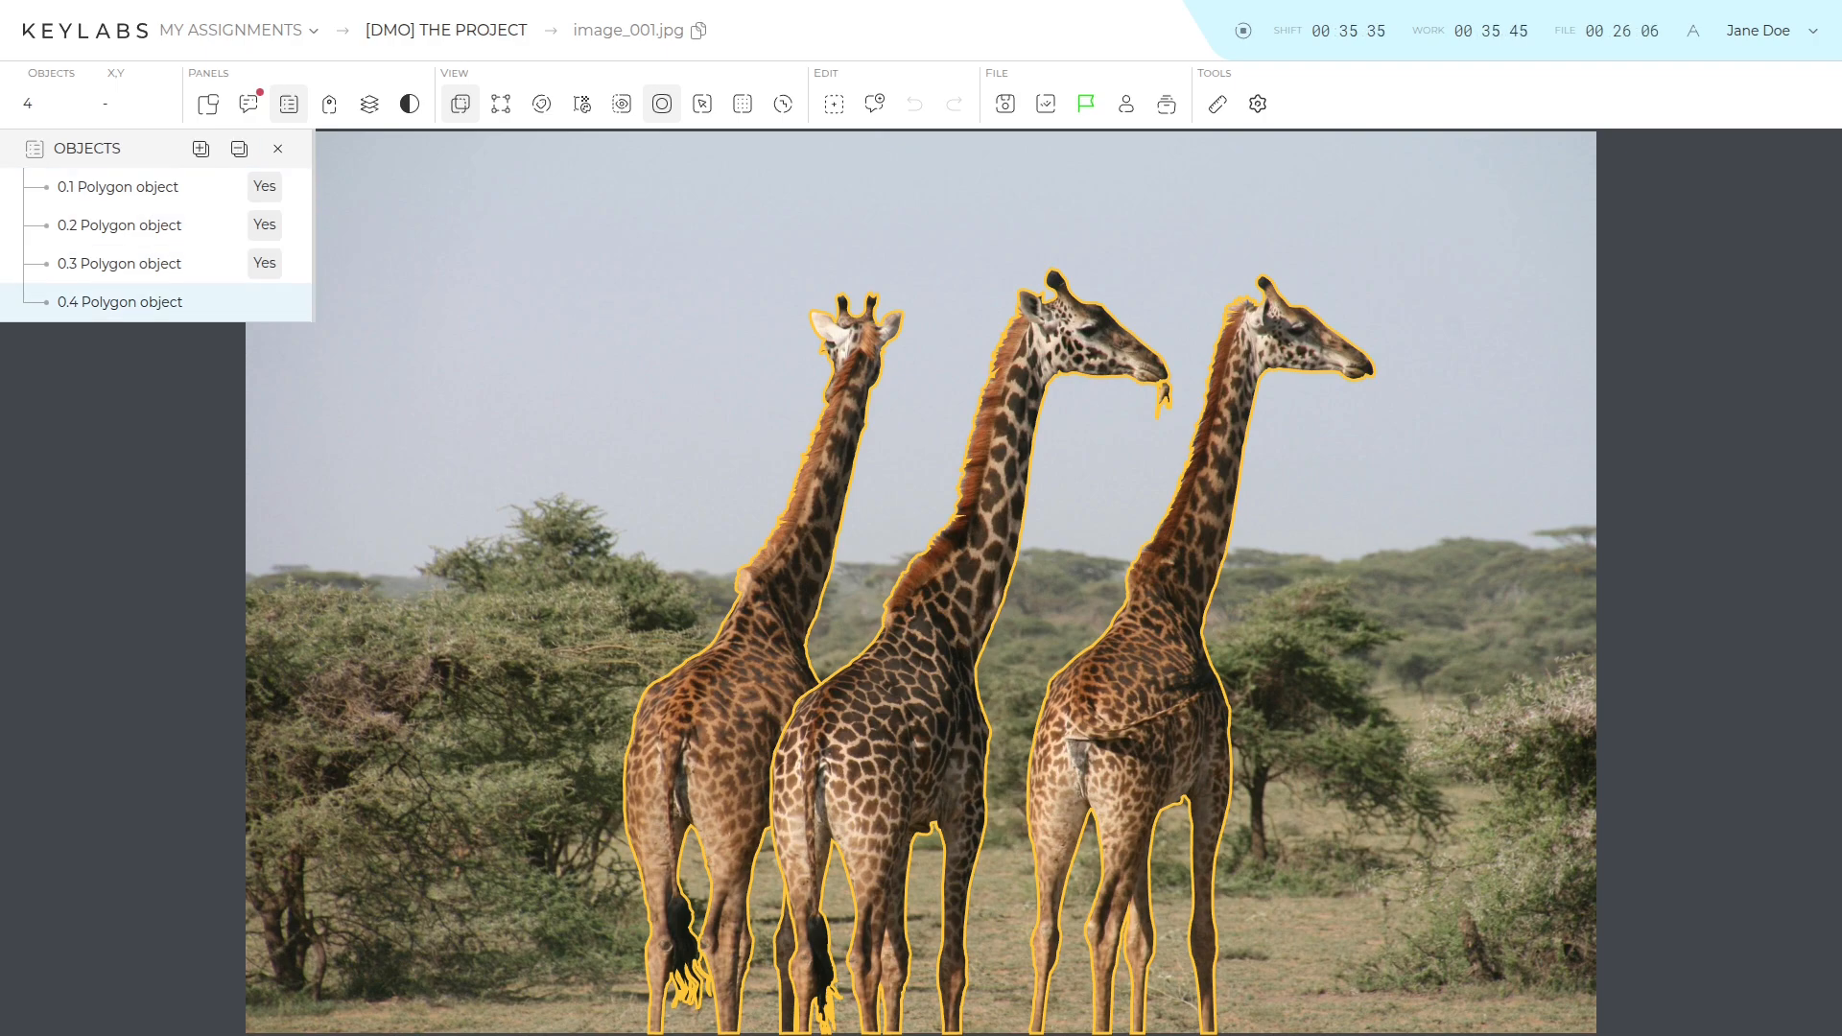
pyautogui.hotkey('ctrl', 'i')
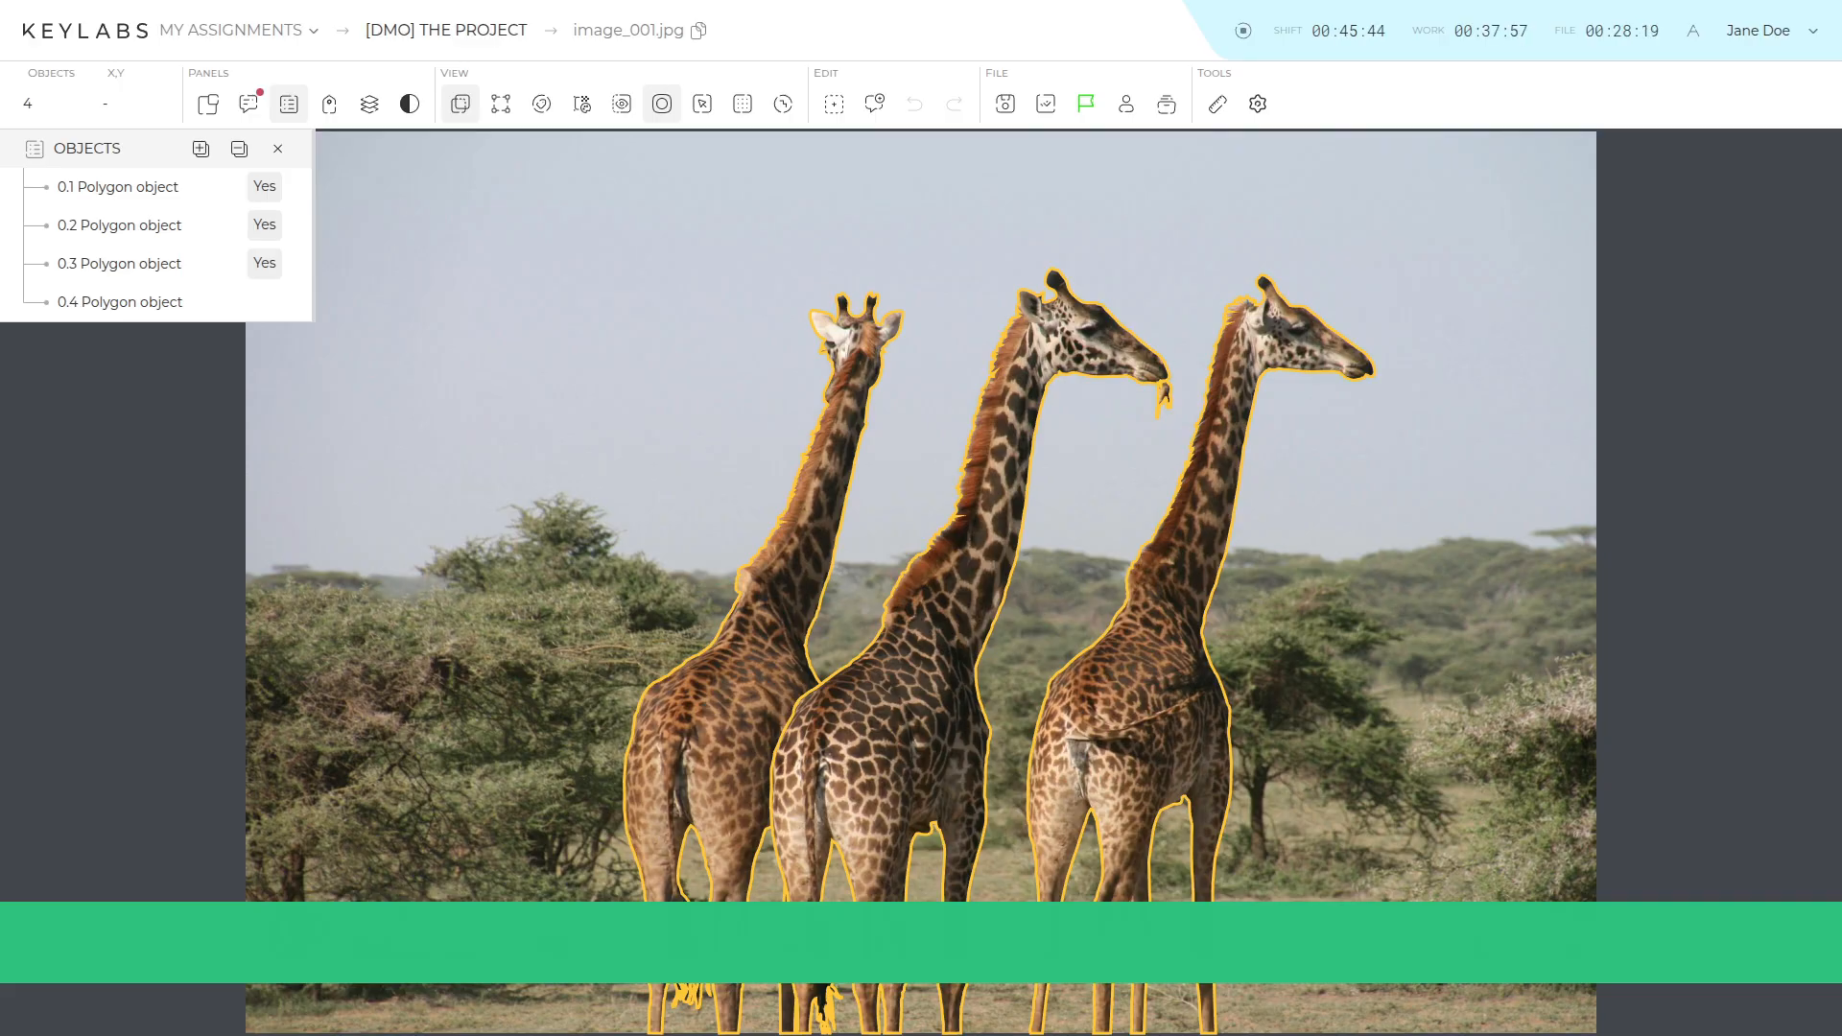
pyautogui.hotkey('ctrl', 'Right')
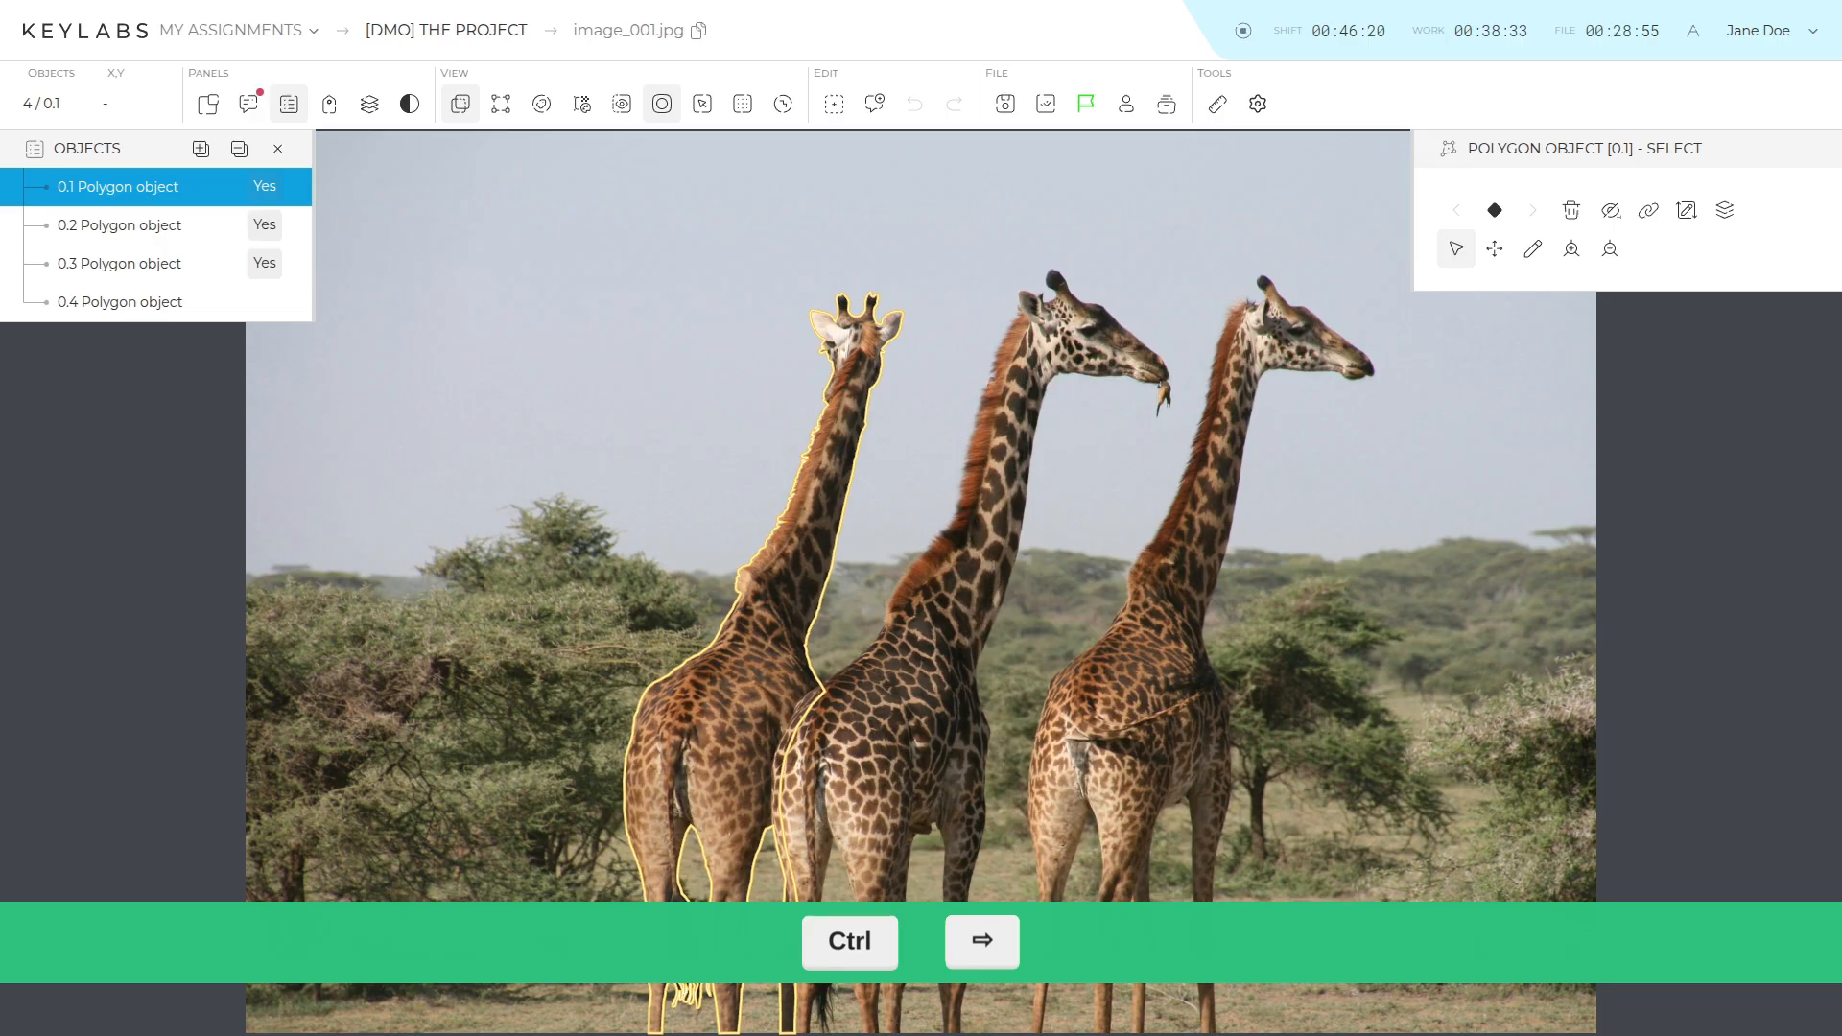
pyautogui.hotkey('ctrl', 'Right')
pyautogui.hotkey('ctrl', 'Right')
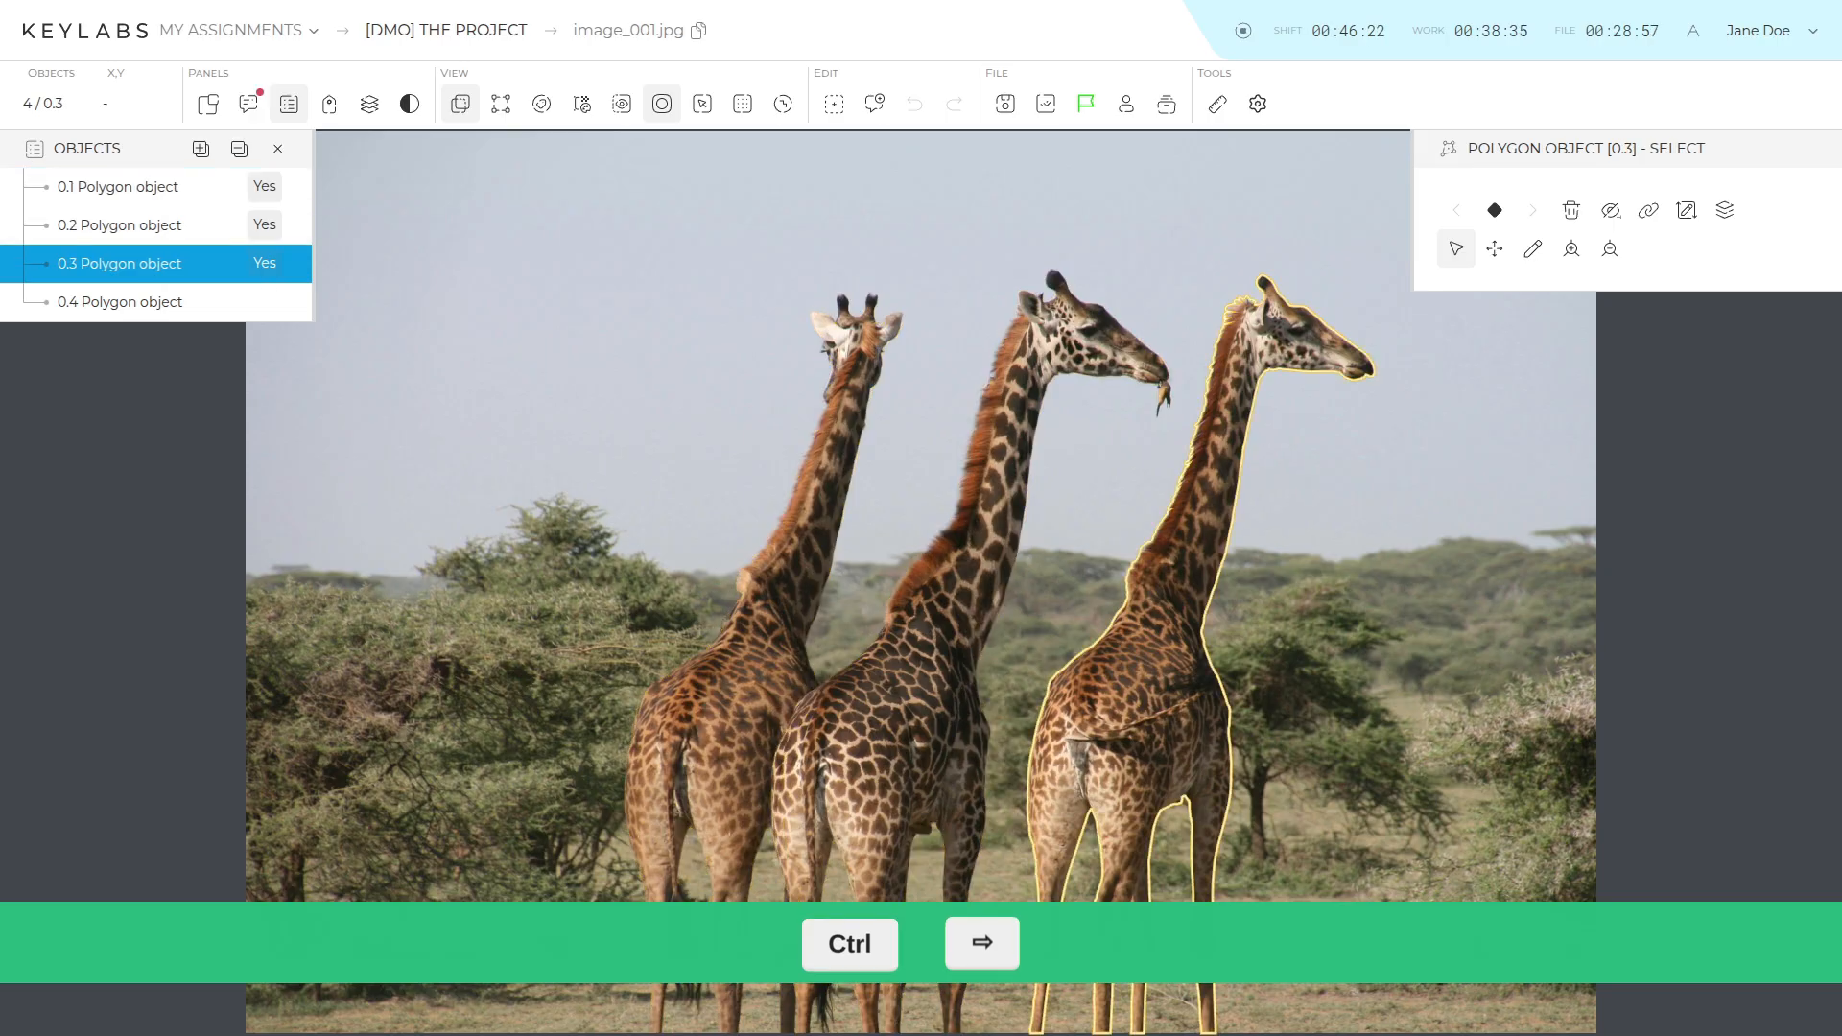
pyautogui.hotkey('ctrl', 'Right')
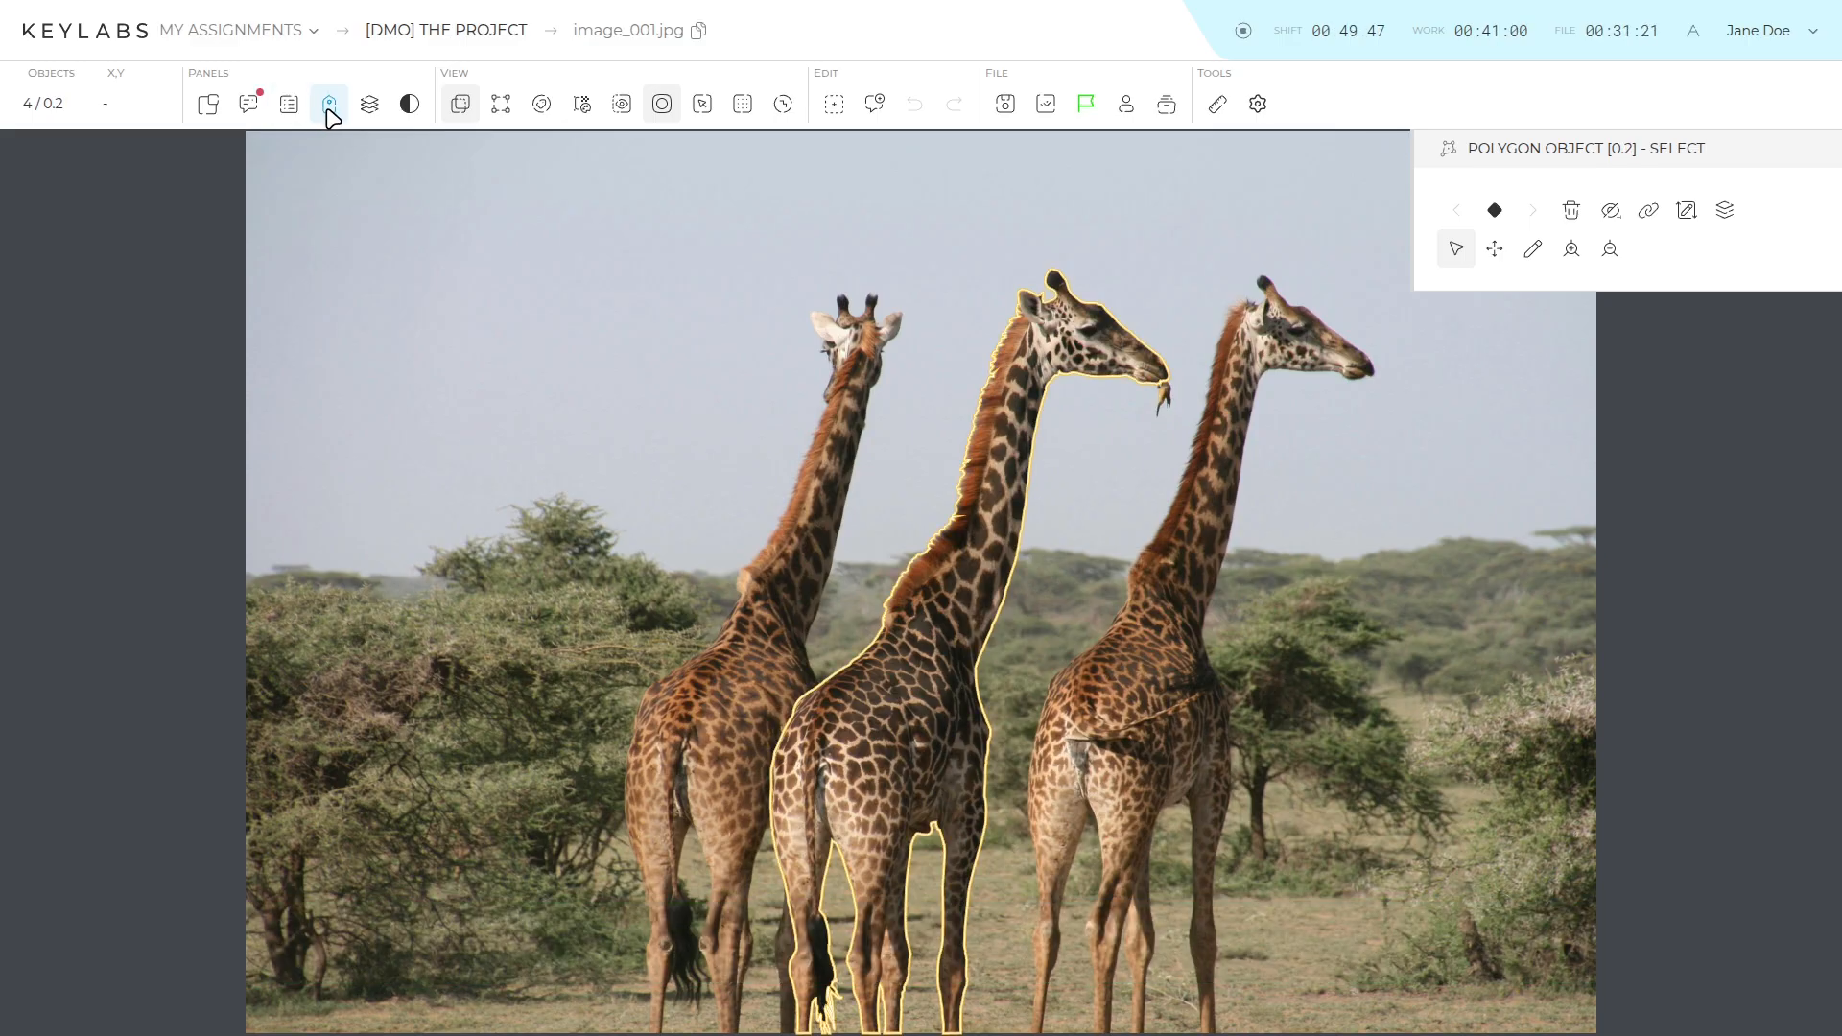
# Set the Giraffe attribute of polygon object 0.2 to Yes.
pyautogui.click(329, 105)
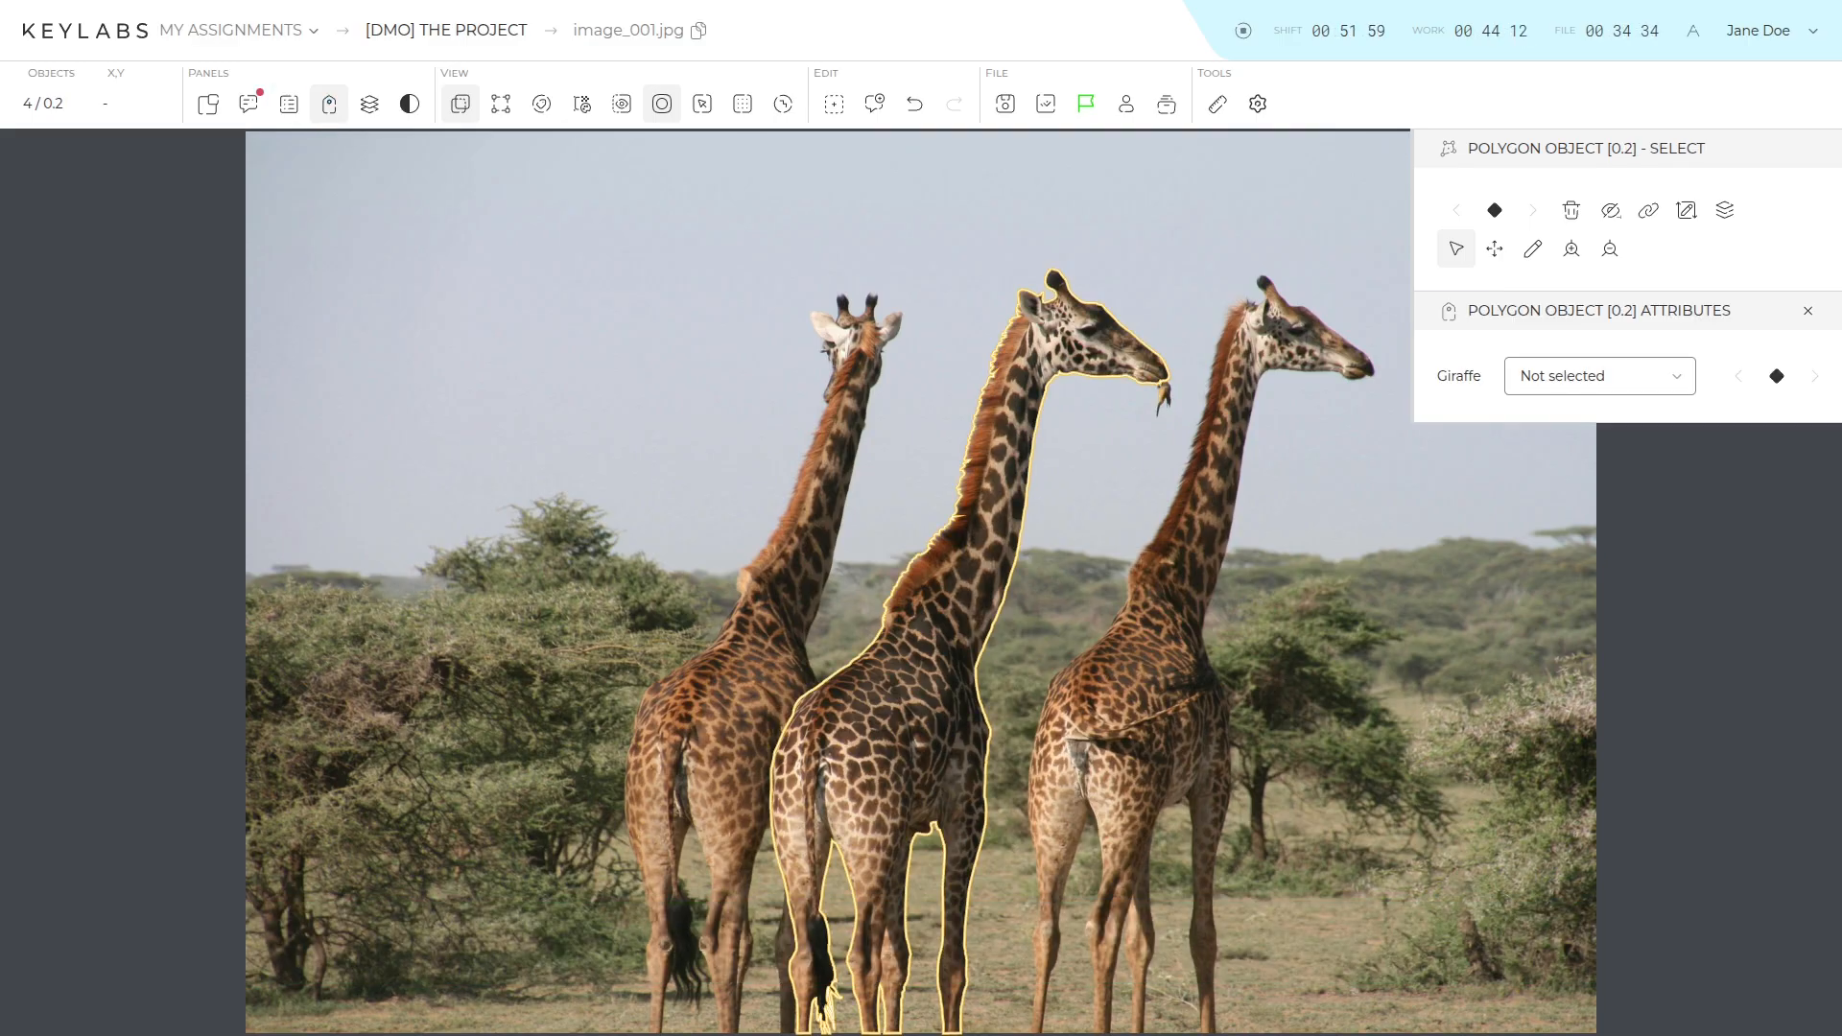
pyautogui.click(1600, 375)
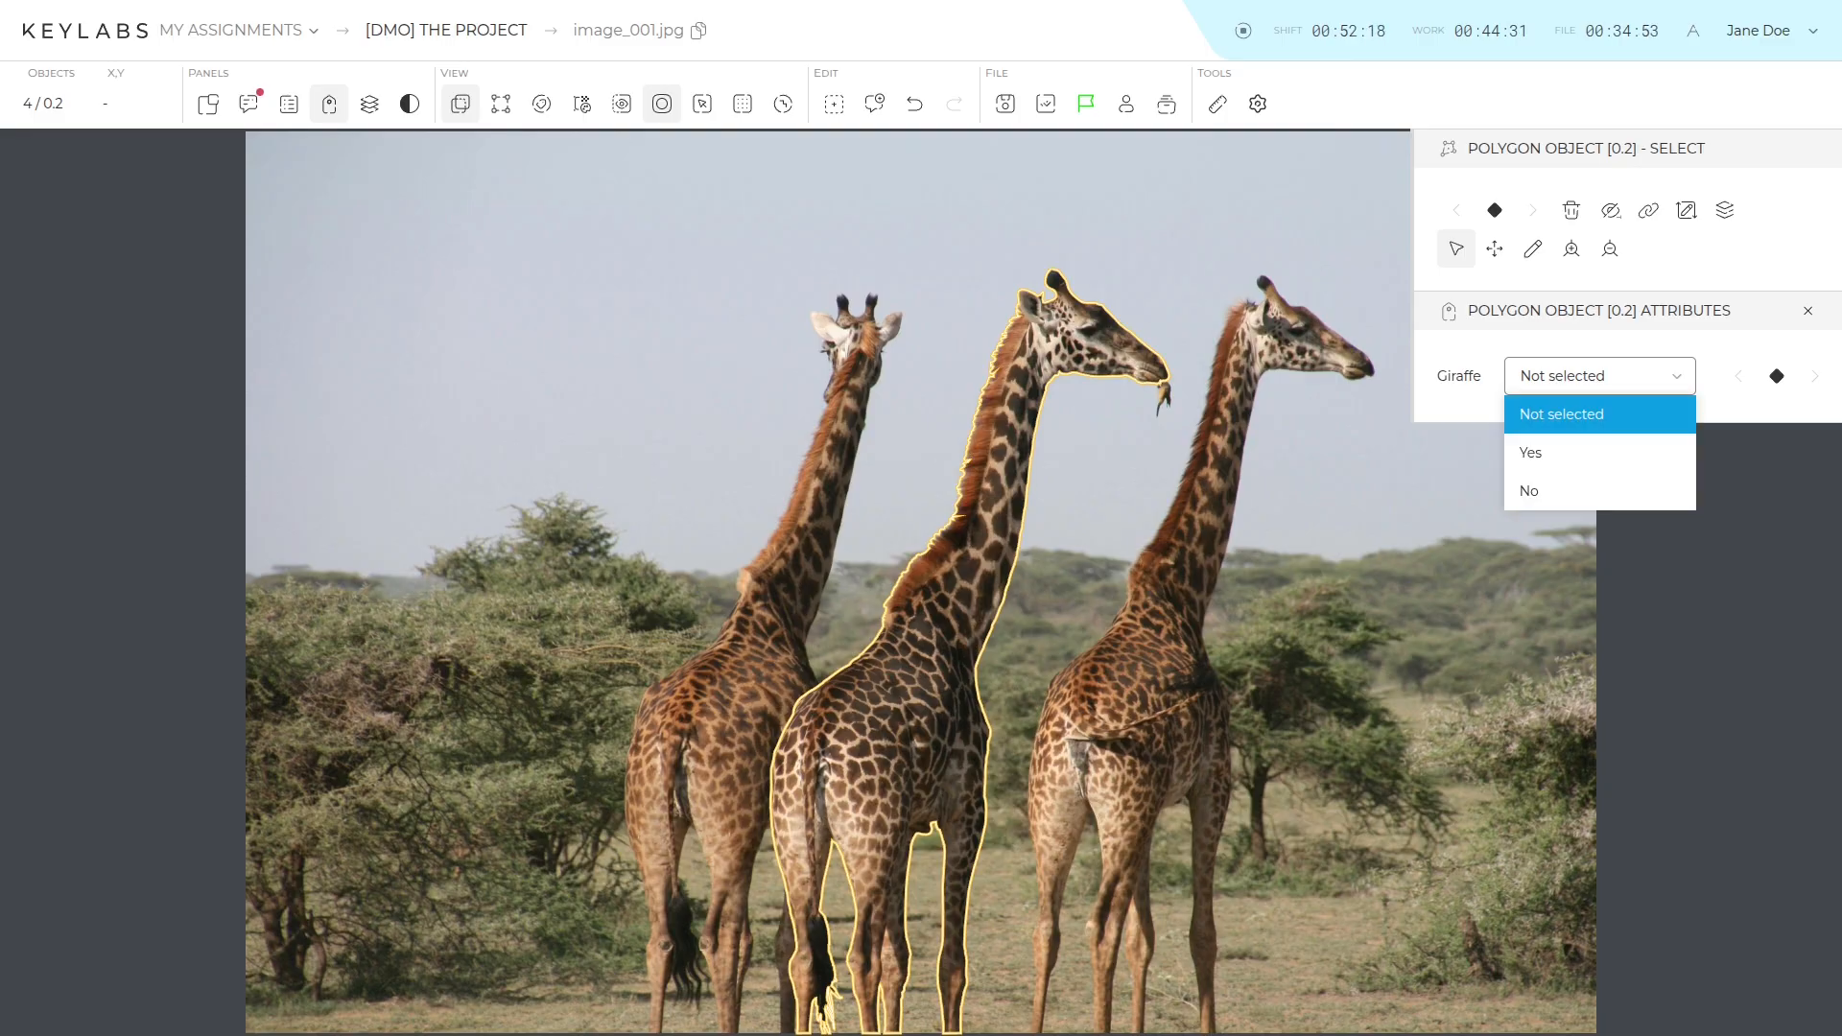
pyautogui.click(1554, 452)
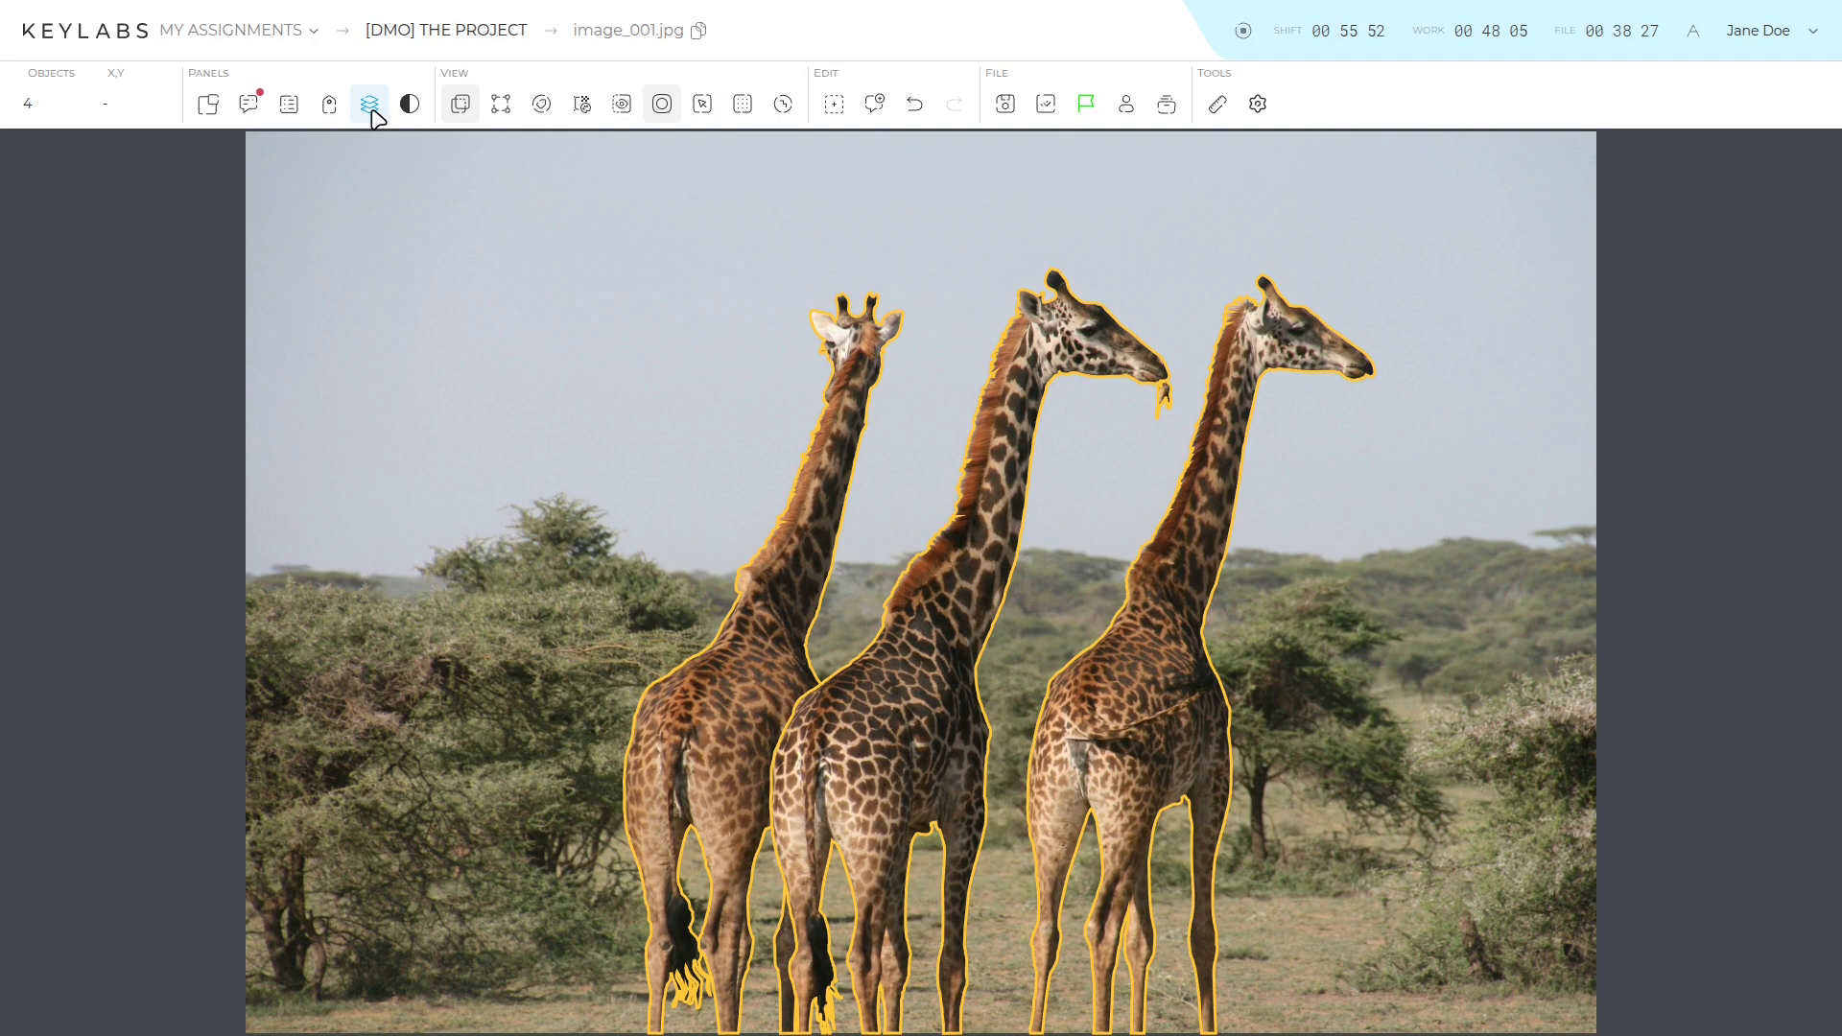
# Reduce the opacity of the third layer to 34 and the second layer to 63.
pyautogui.click(370, 106)
pyautogui.moveTo(1668, 210); pyautogui.dragTo(1601, 211)
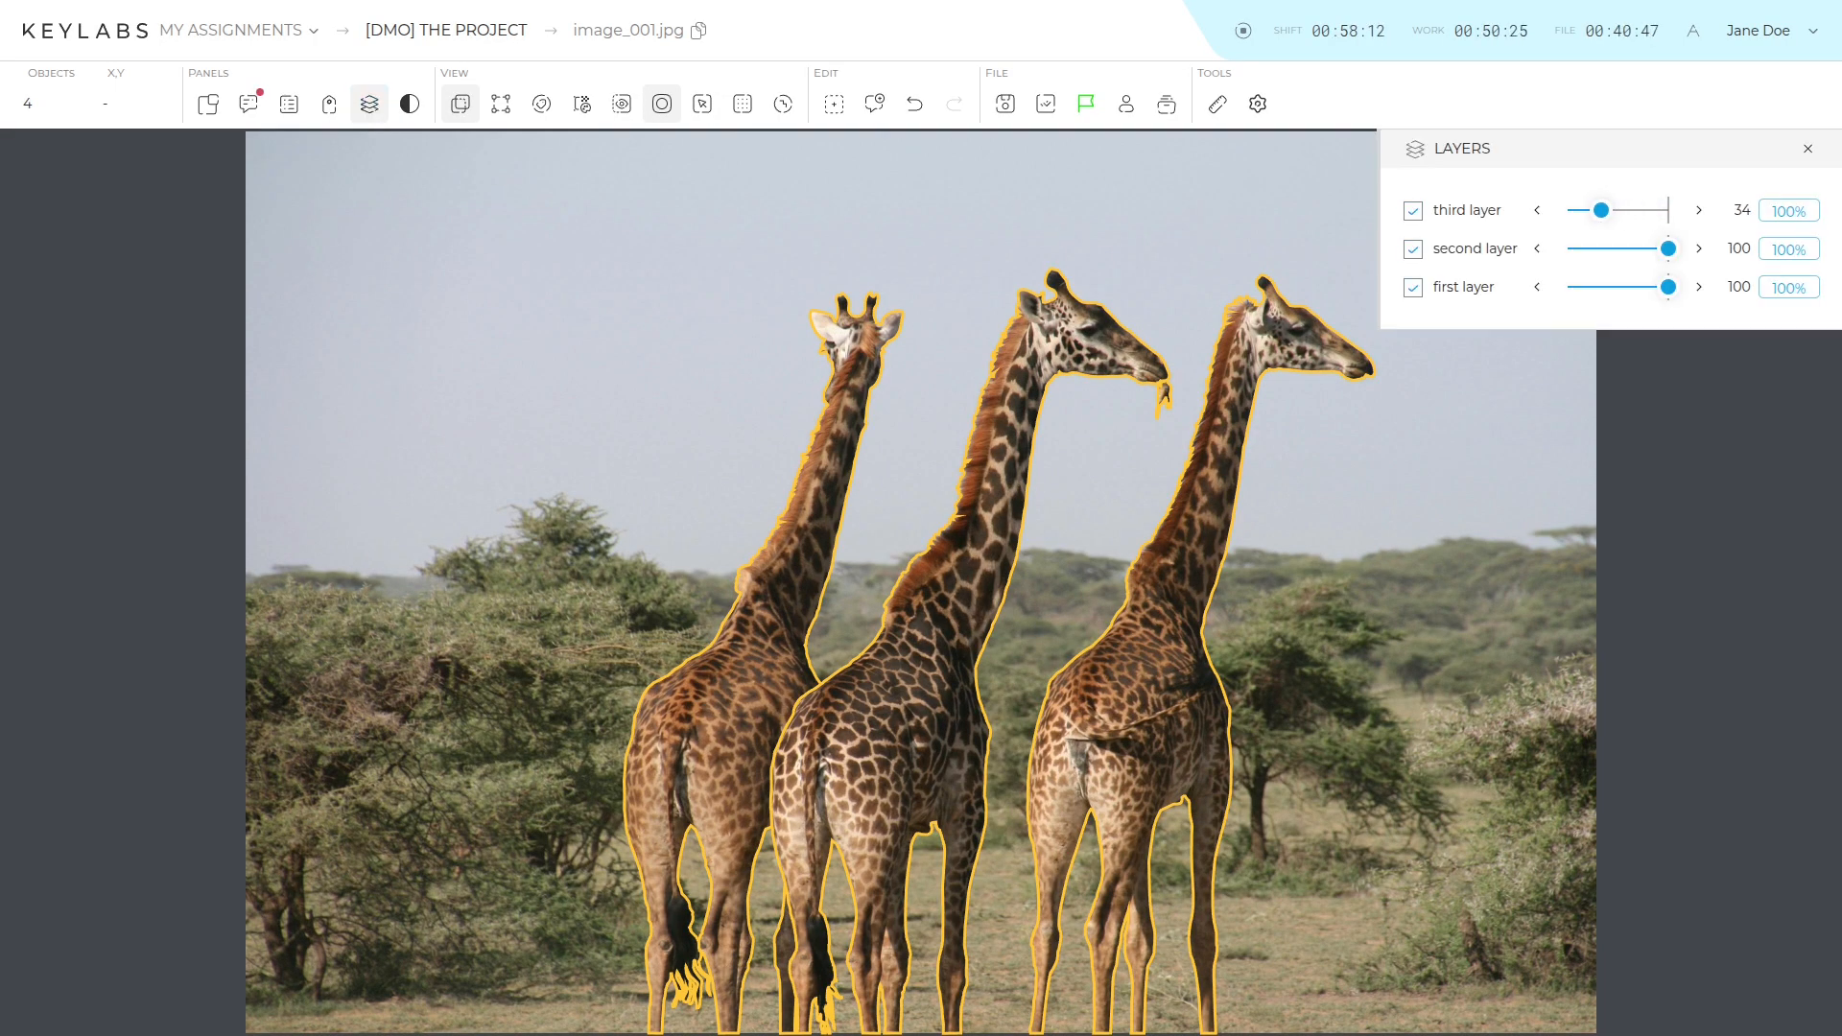
pyautogui.moveTo(1668, 248); pyautogui.dragTo(1631, 249)
# Adjust the image colors to brightness 160, contrast 56 and saturation 341.
pyautogui.click(410, 103)
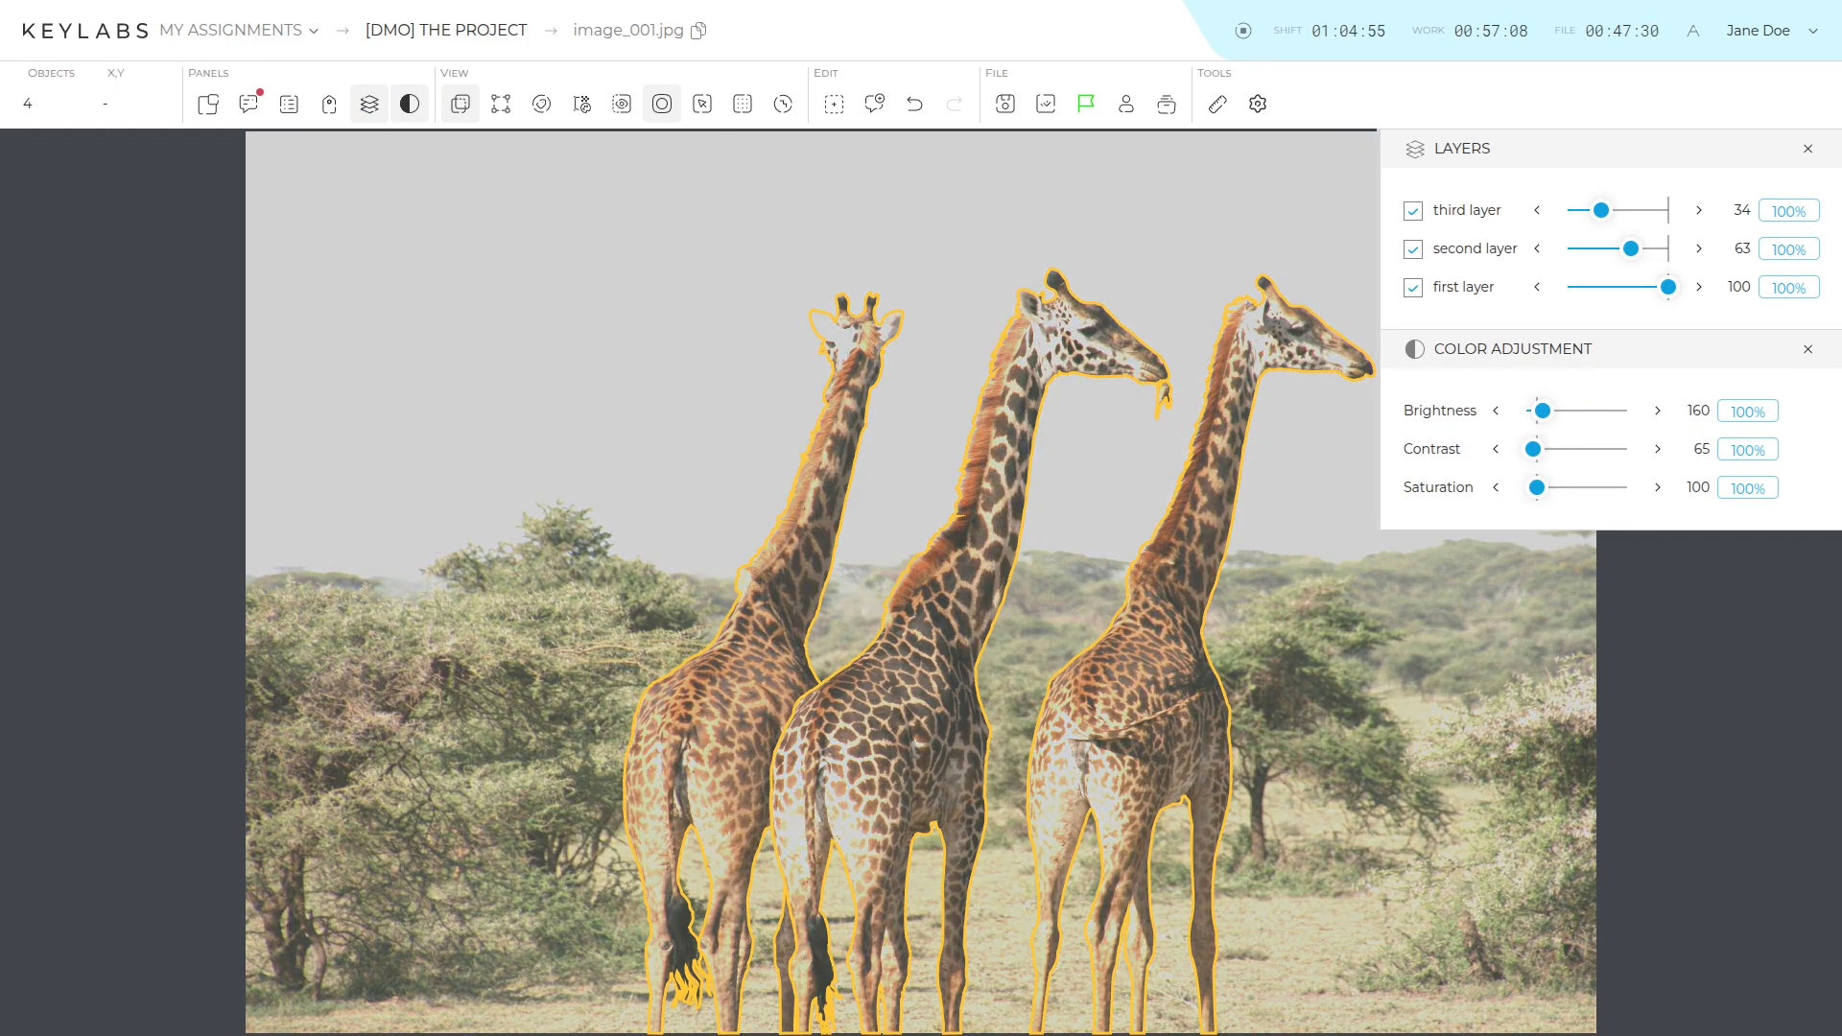
pyautogui.moveTo(1537, 449); pyautogui.dragTo(1561, 487)
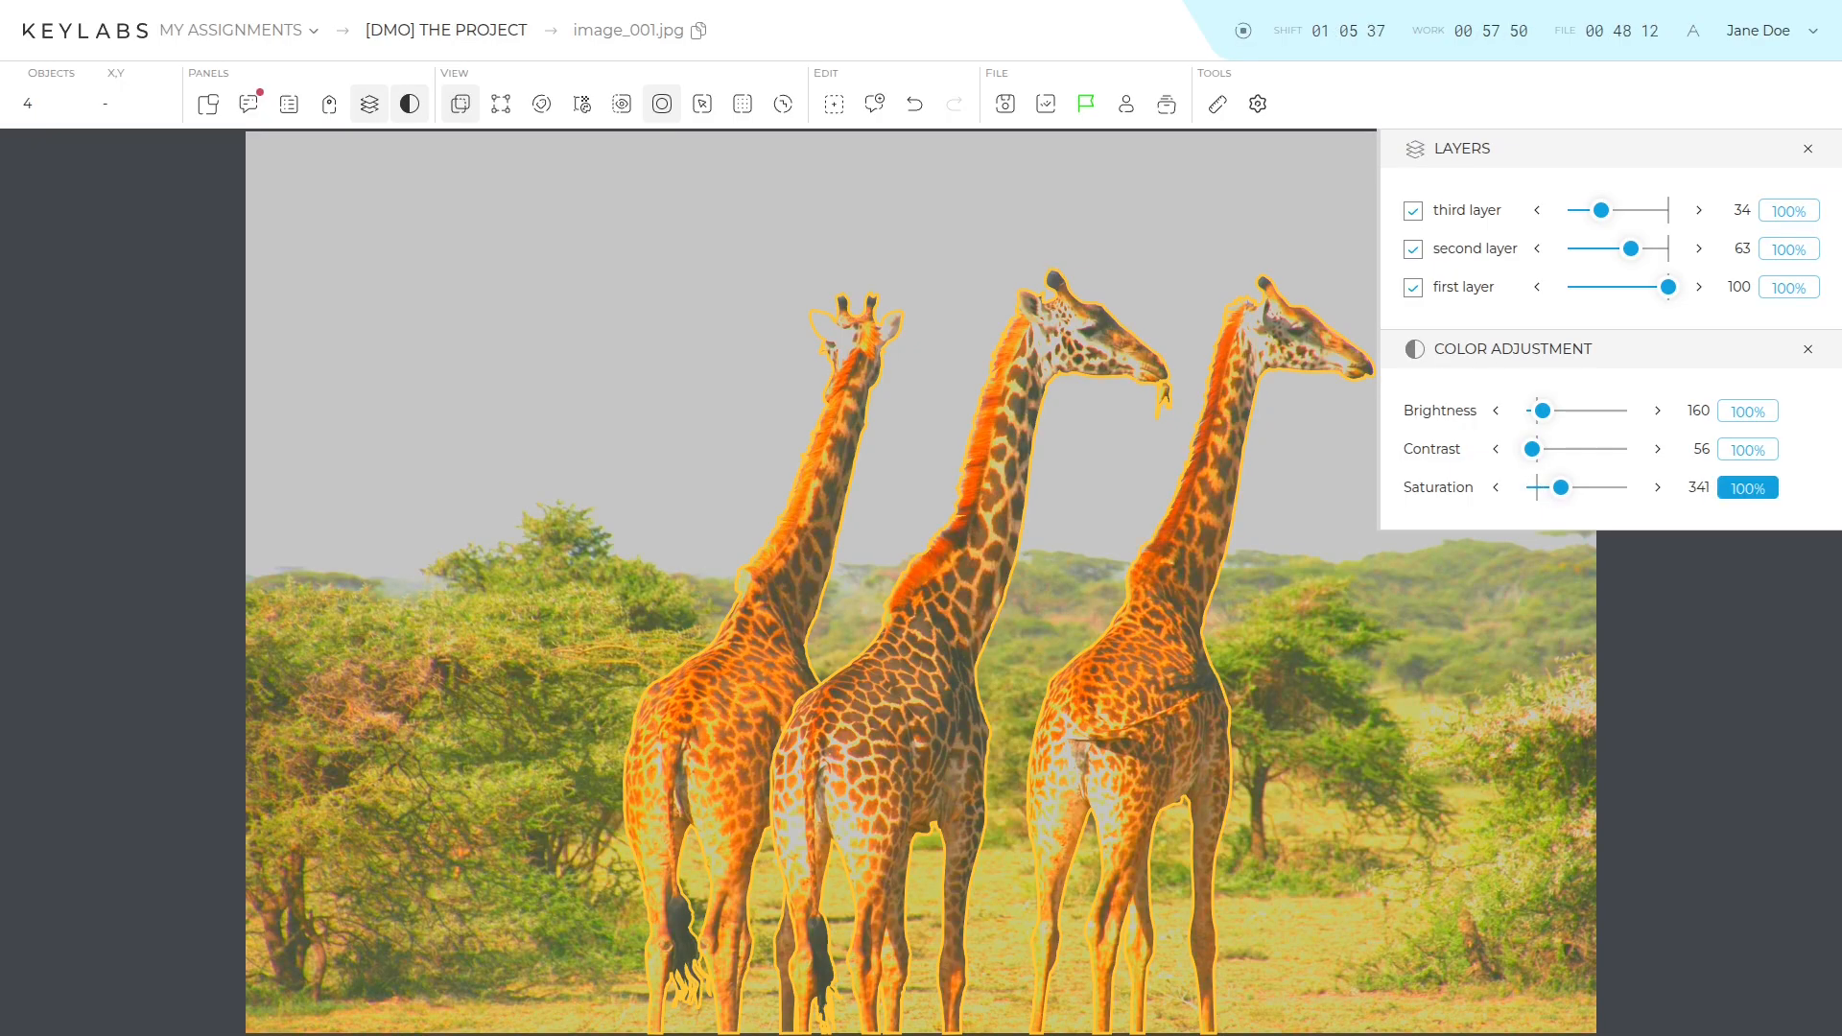
# Reset the image's saturation, contrast and brightness to 100%.
pyautogui.click(1747, 487)
pyautogui.click(1747, 449)
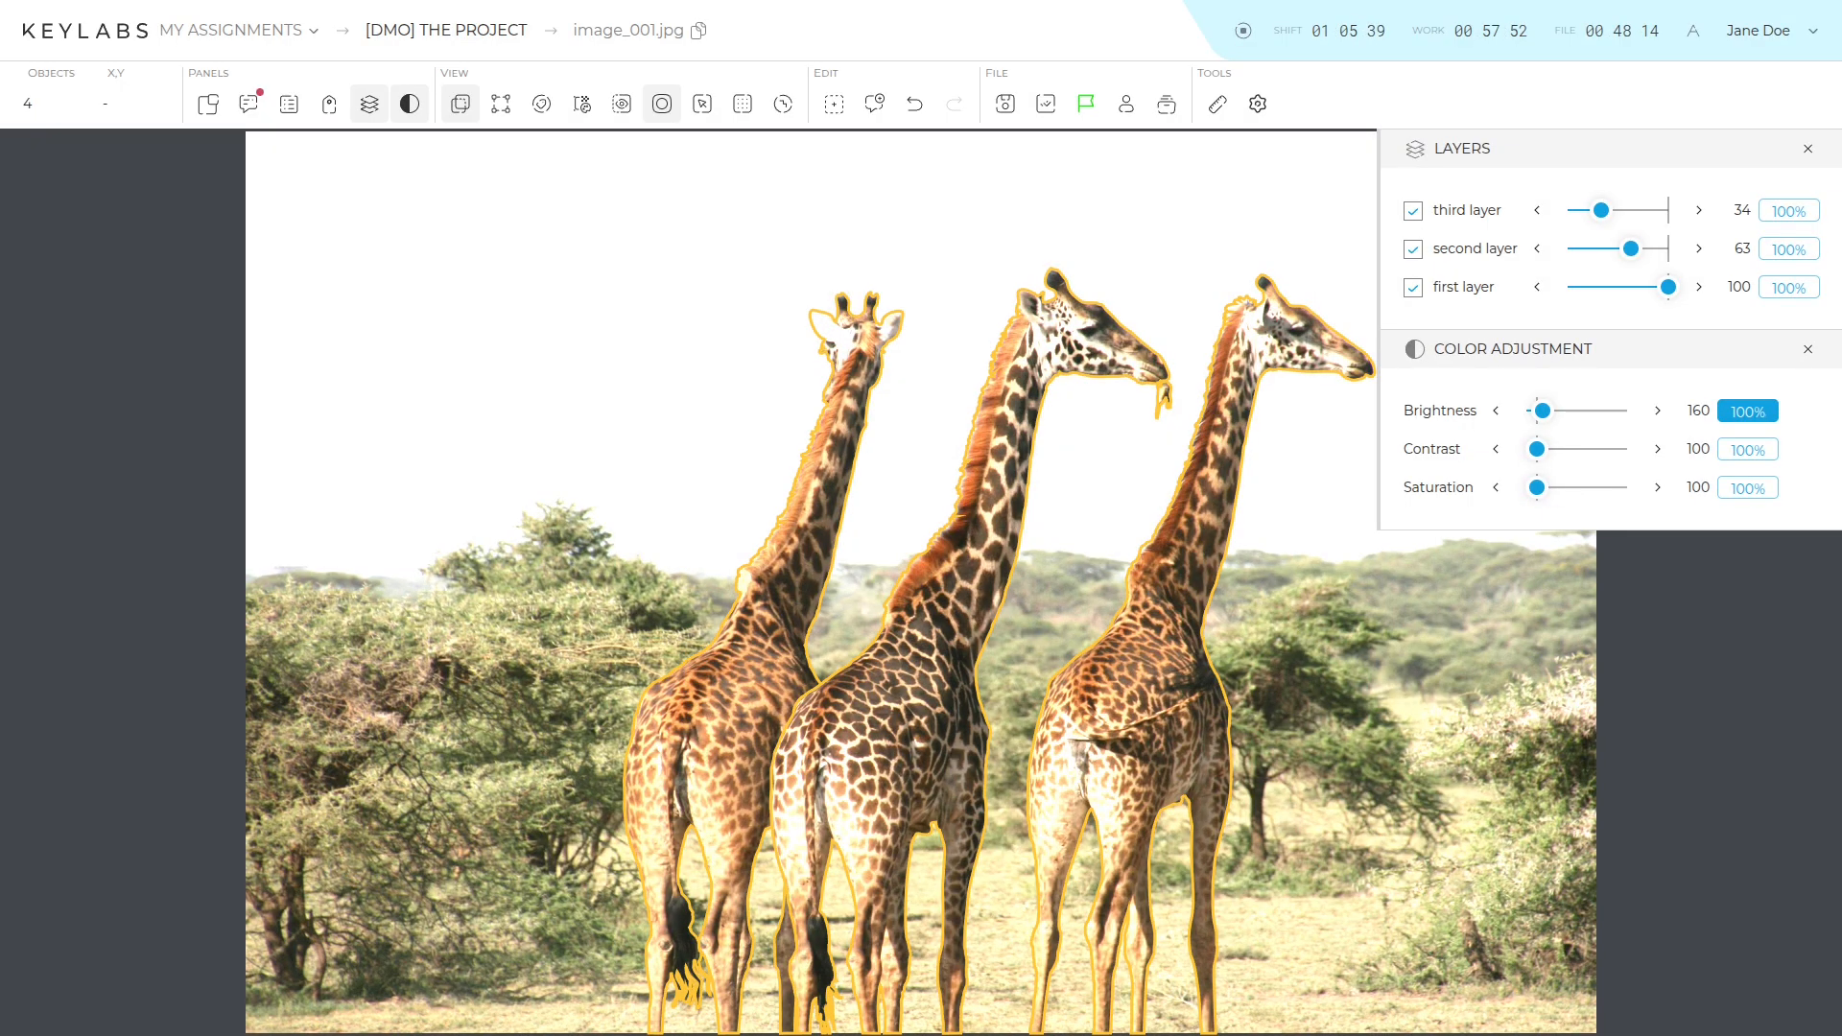
pyautogui.click(1747, 410)
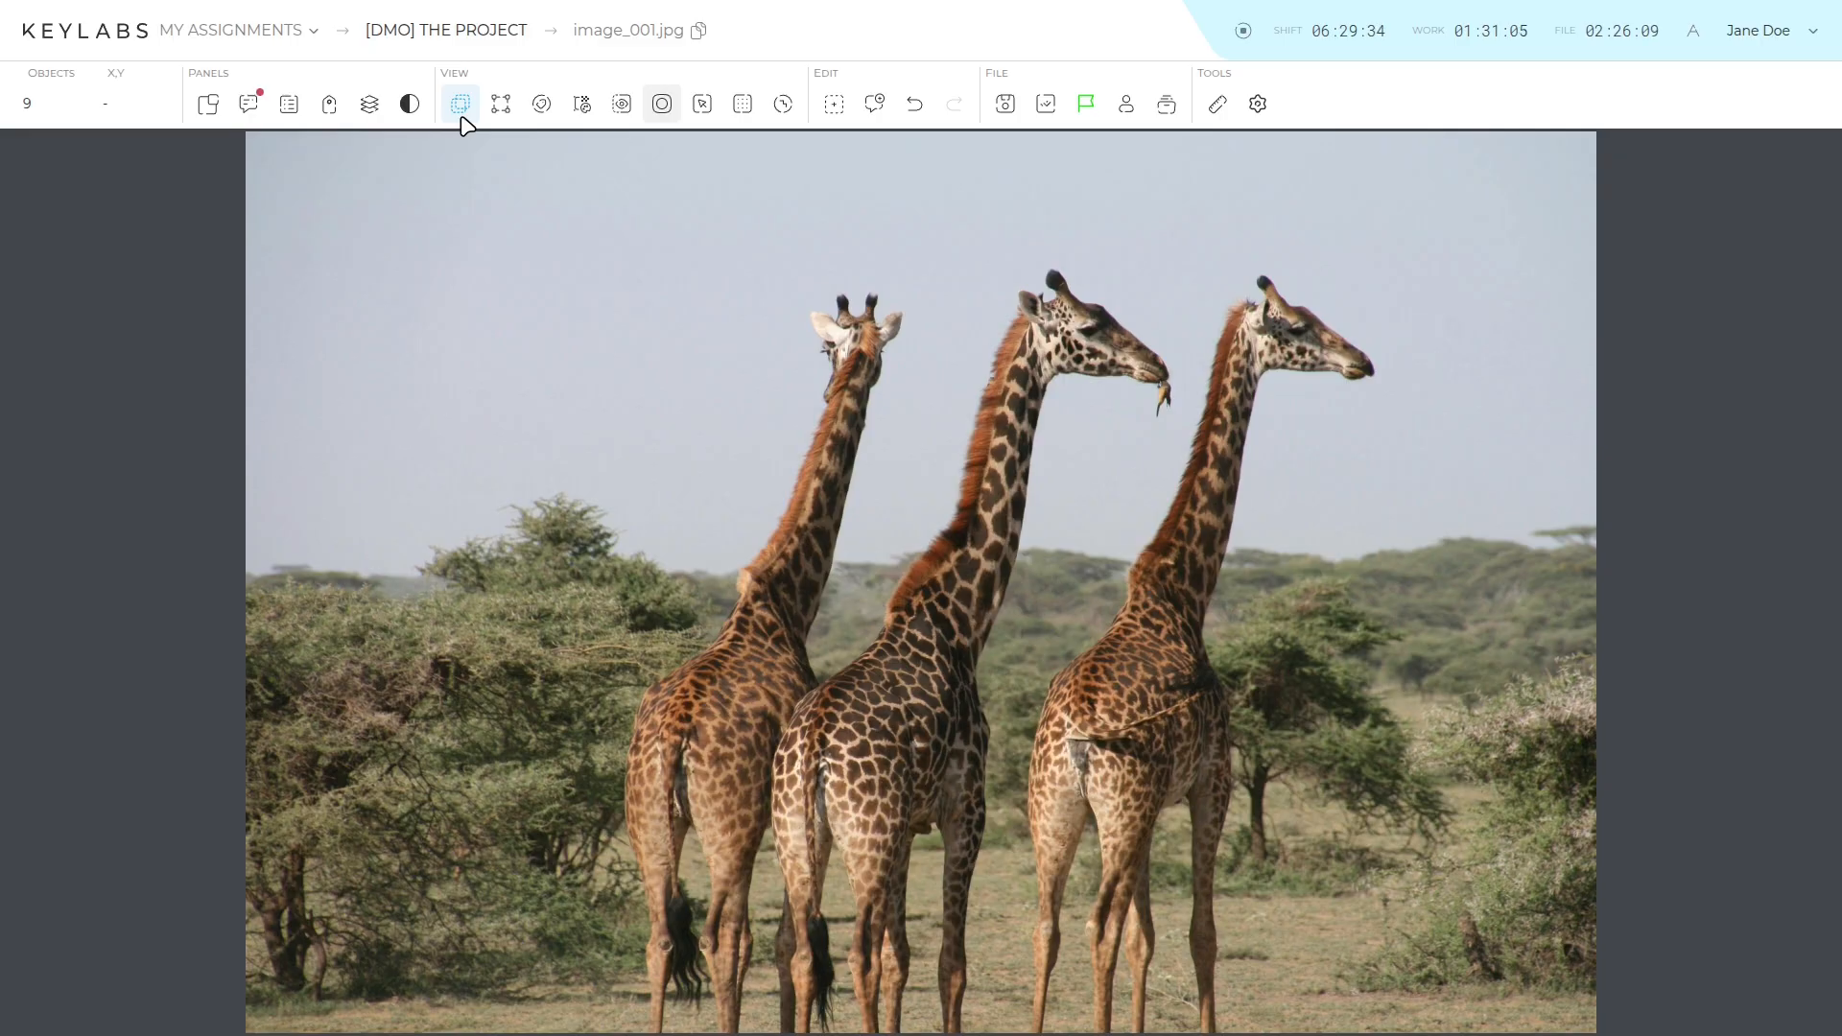
# Try the hide-borders and visible-borders display options, ending with the object borders shown.
pyautogui.click(462, 119)
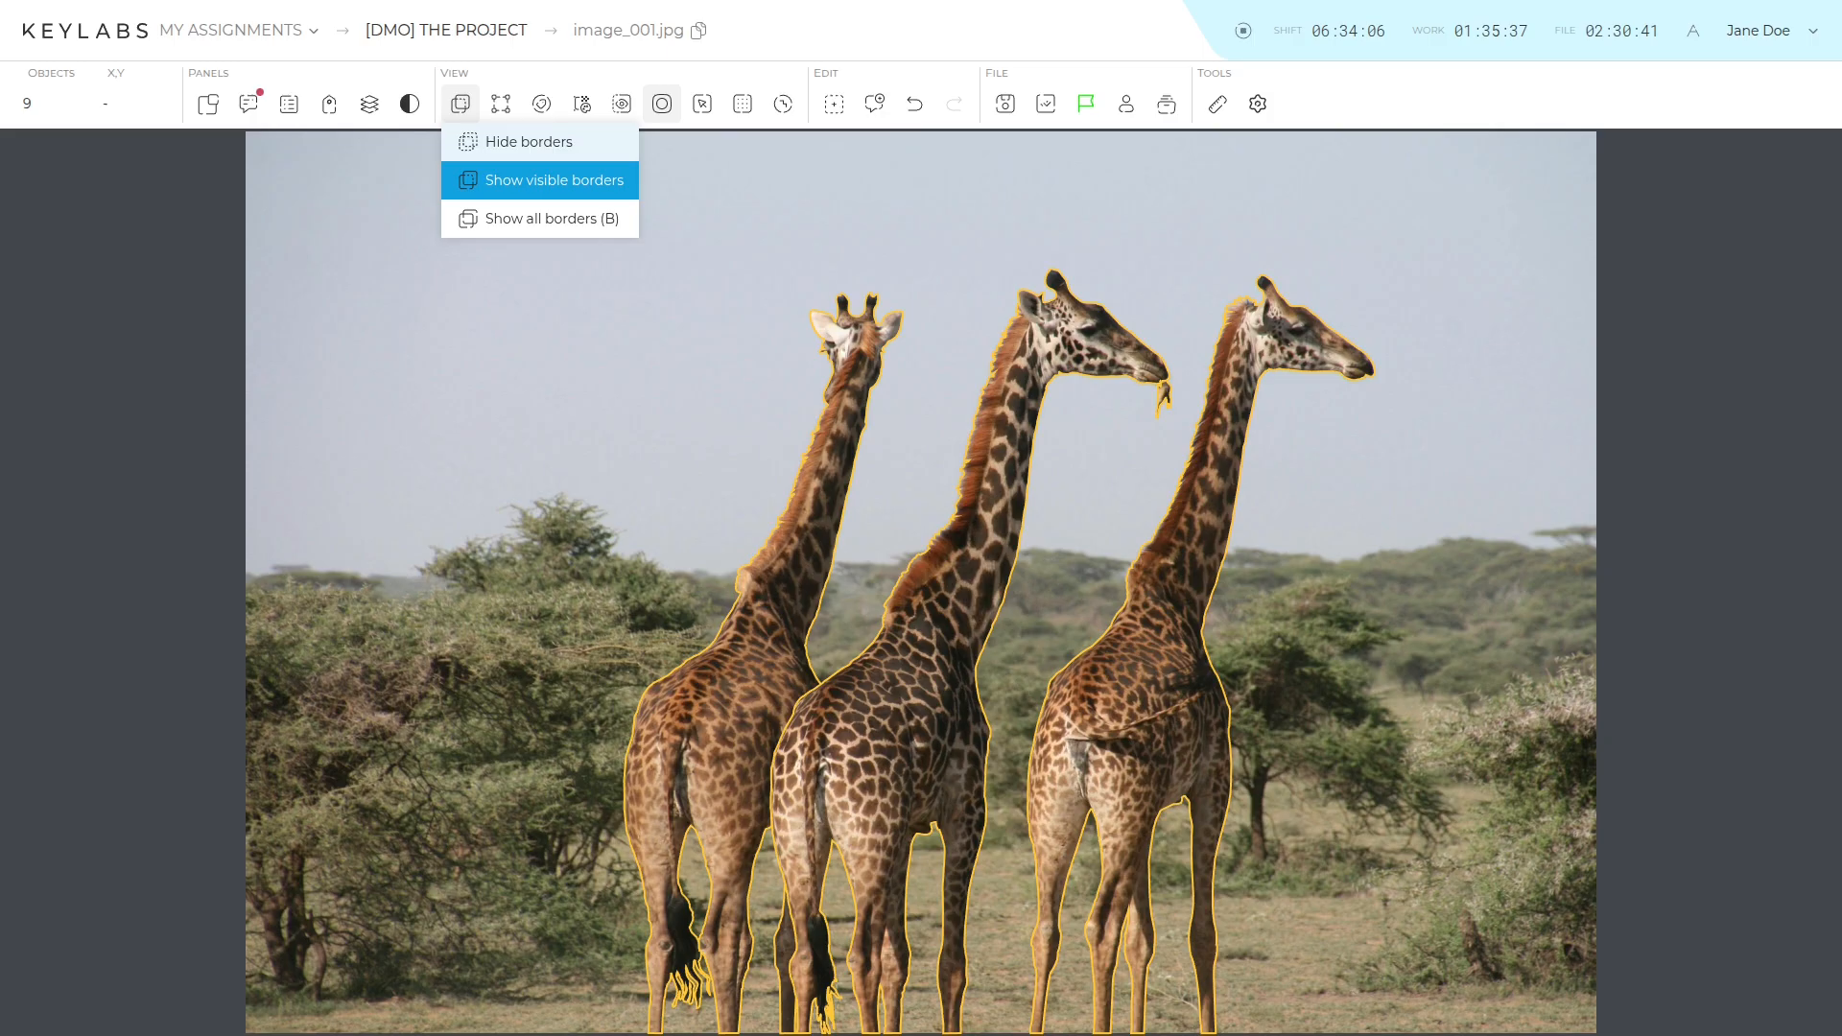
pyautogui.click(619, 146)
pyautogui.click(460, 106)
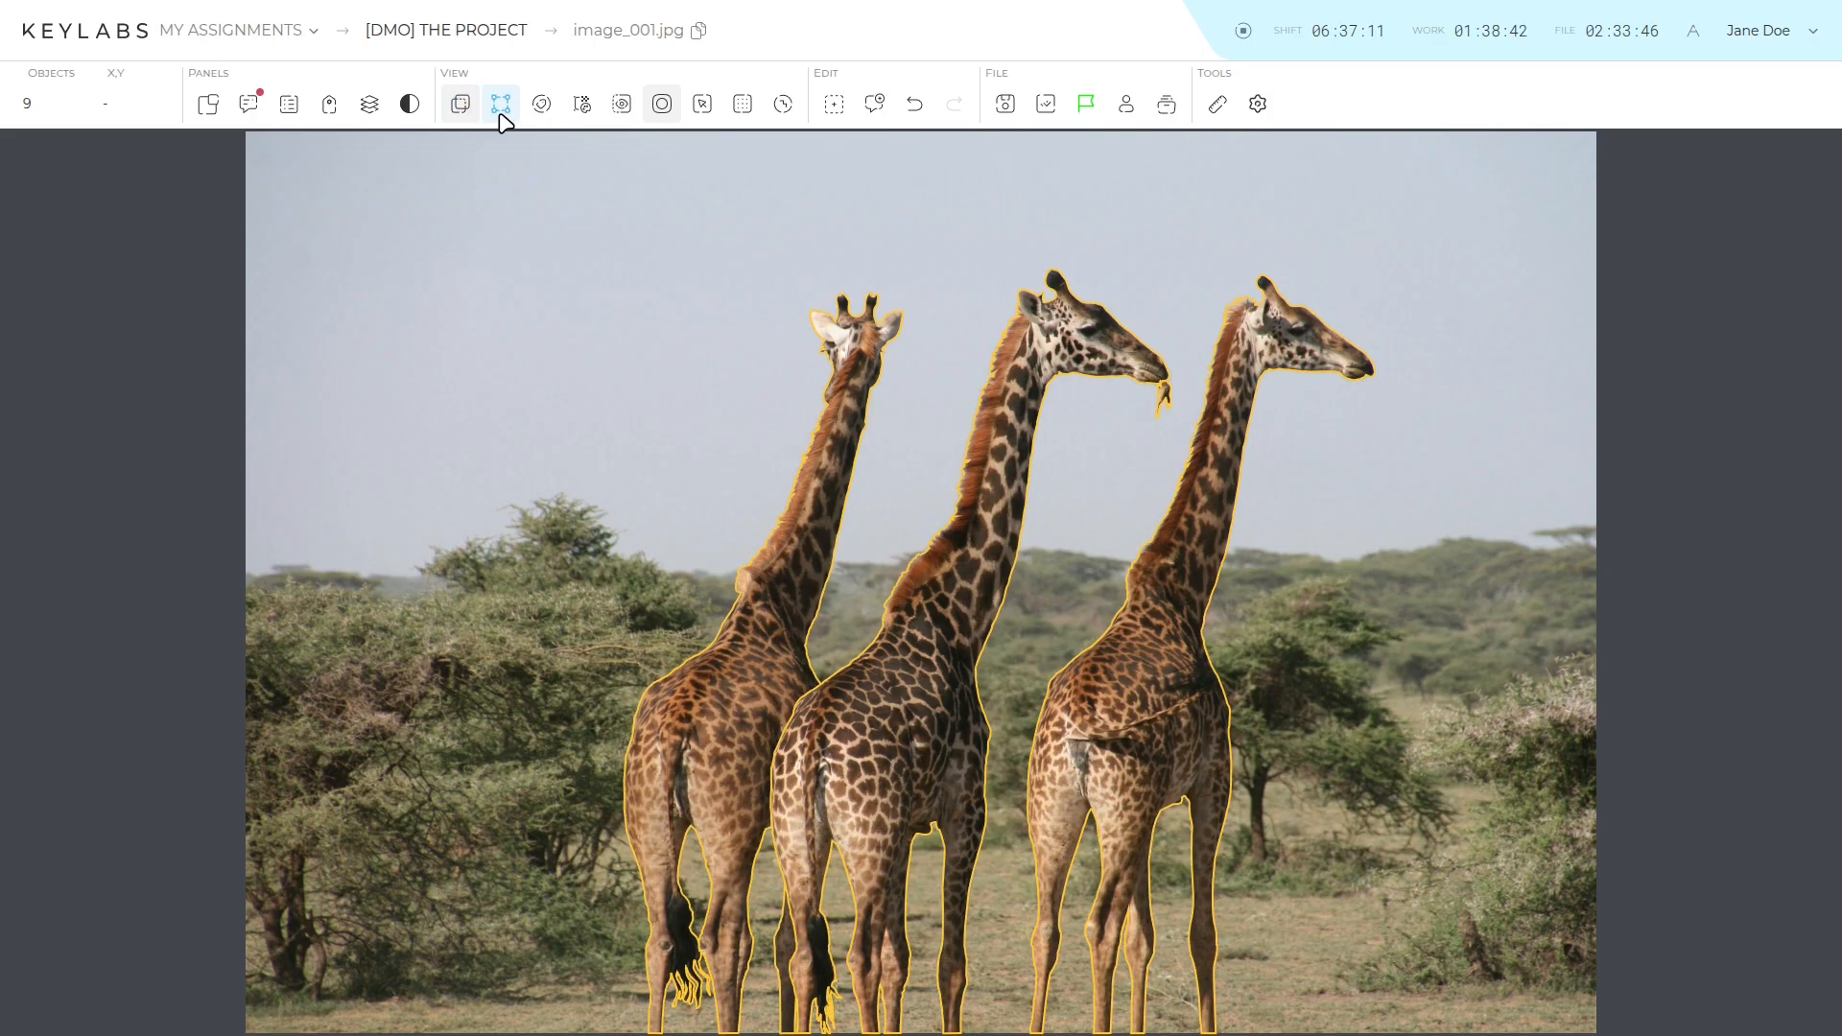
pyautogui.click(500, 105)
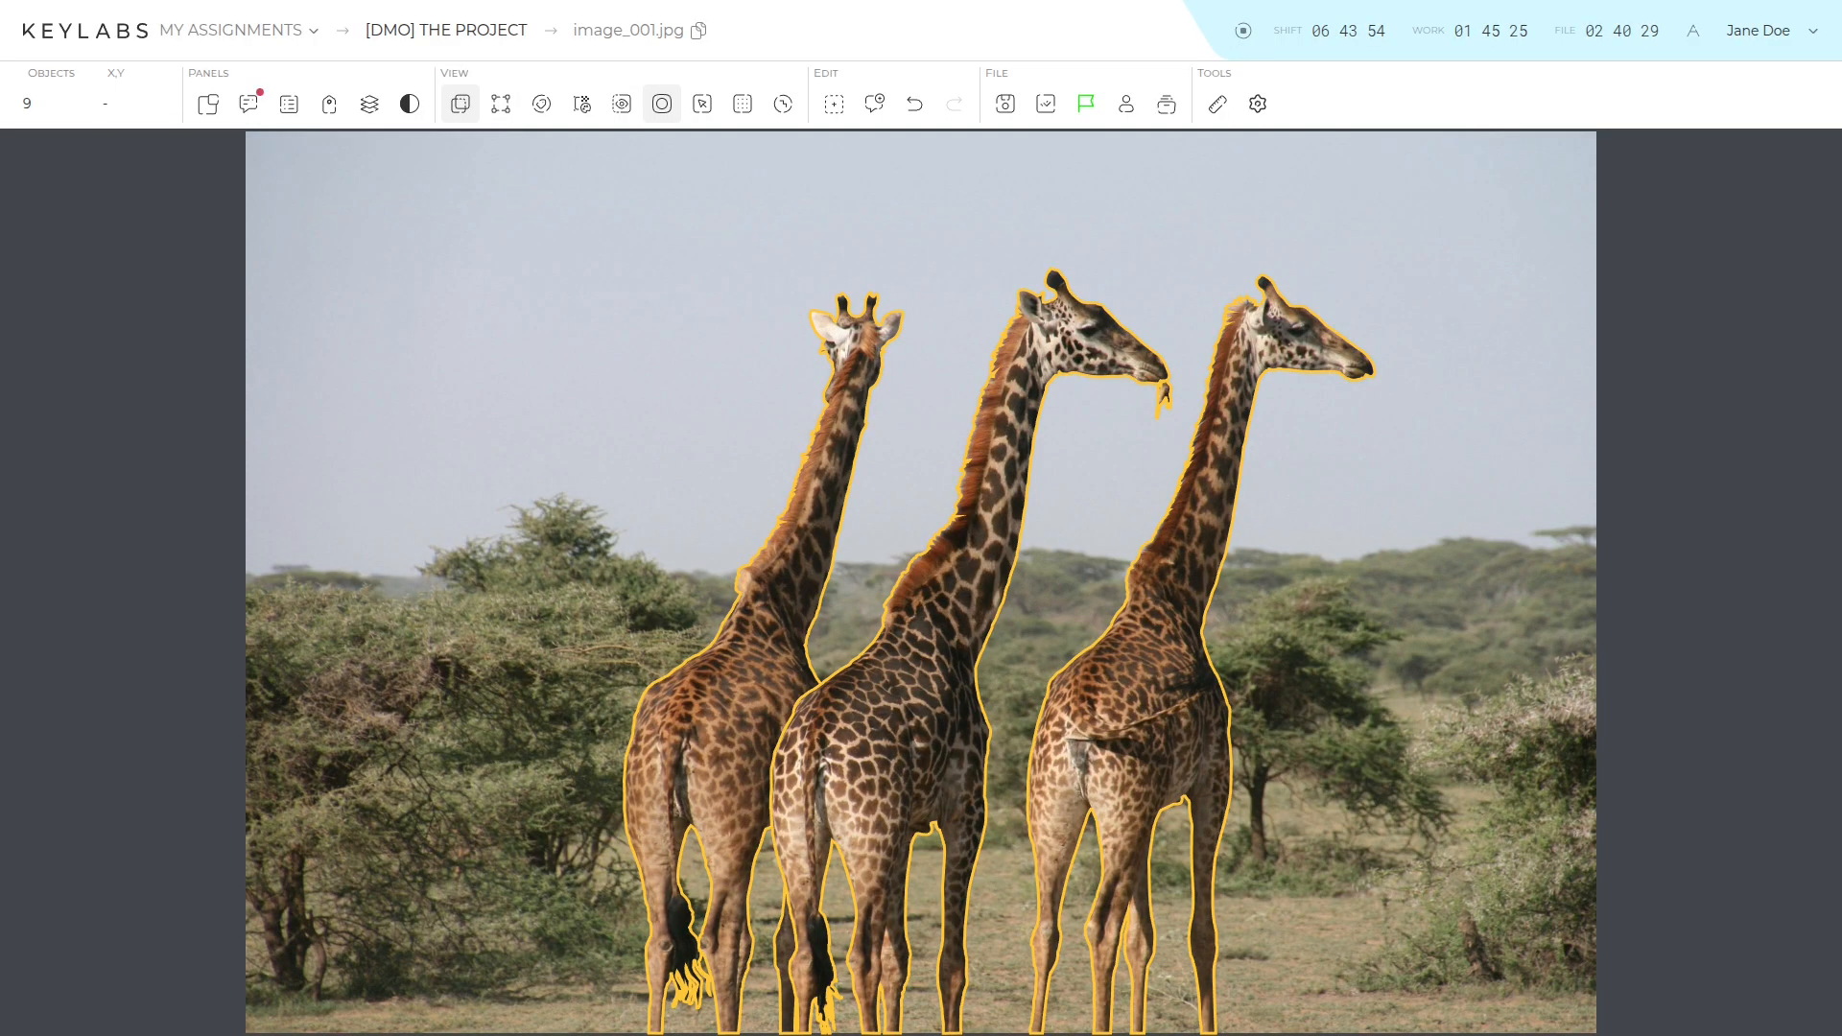
pyautogui.click(541, 104)
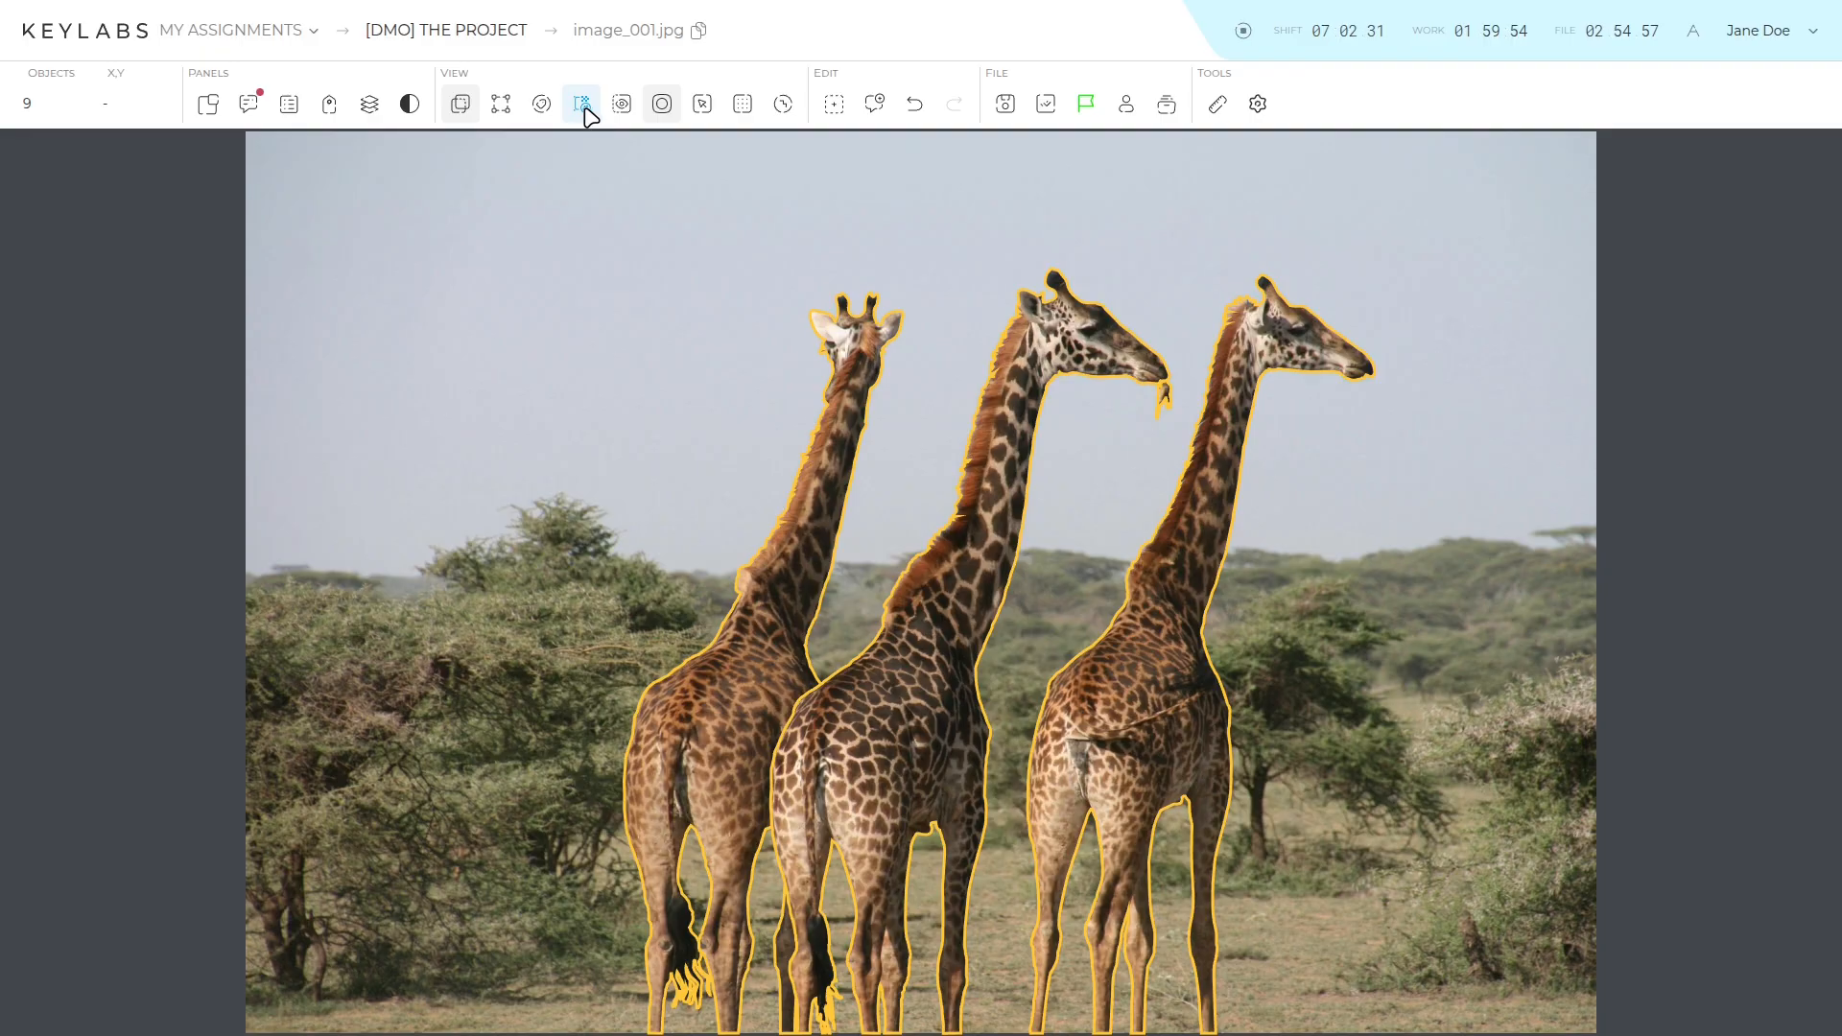
# Paint the objects using random colors, and switch the painting to the "Giraffe" common attribute.
pyautogui.click(582, 105)
pyautogui.click(582, 106)
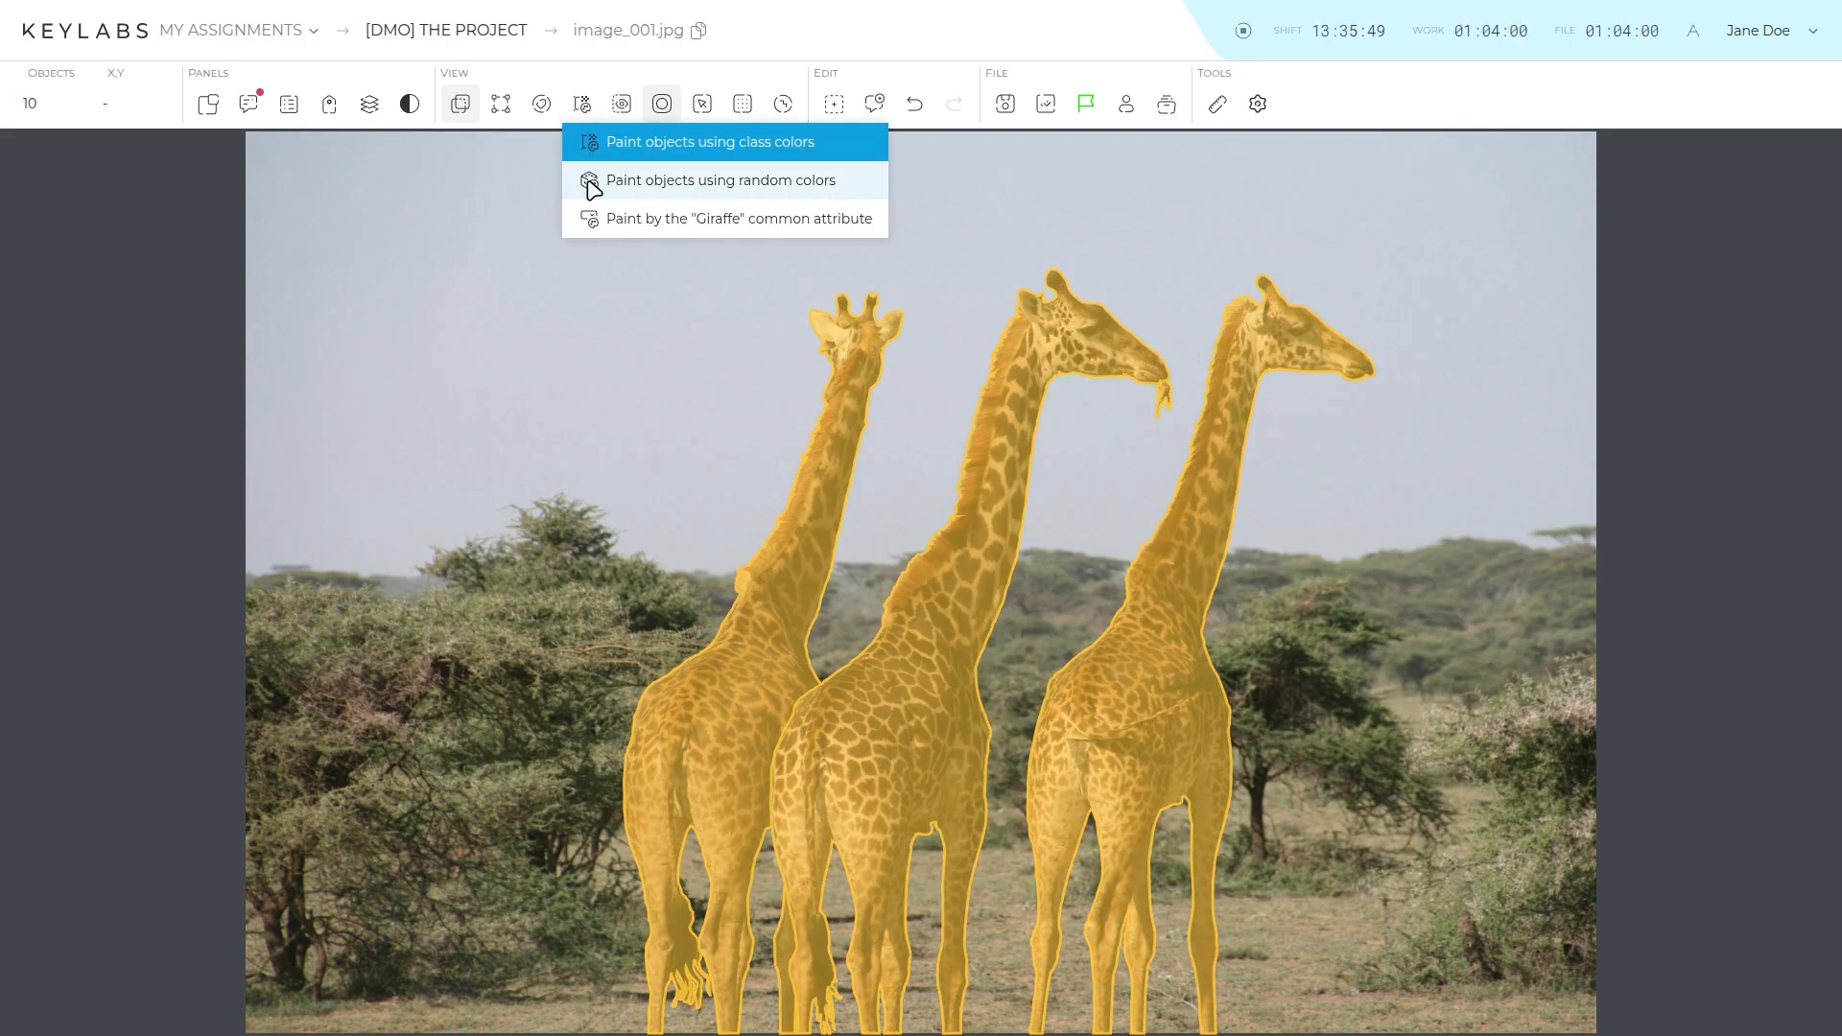
pyautogui.click(592, 187)
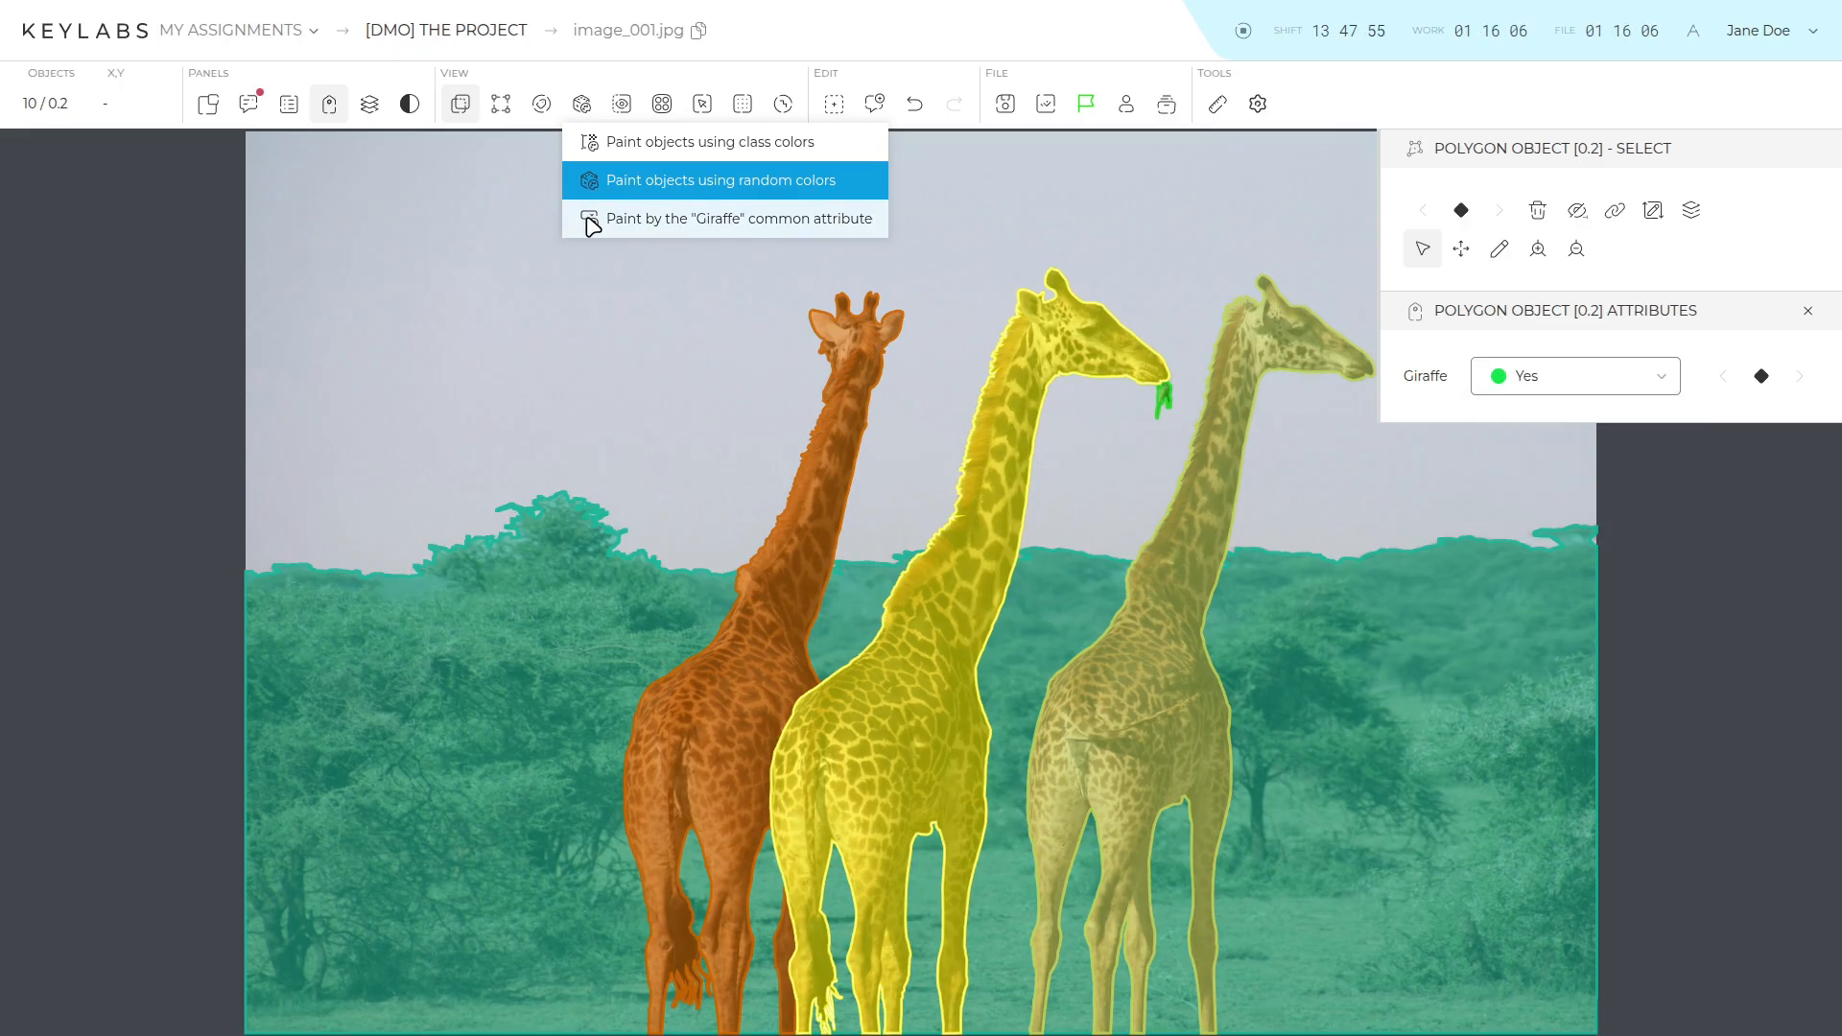
pyautogui.click(592, 226)
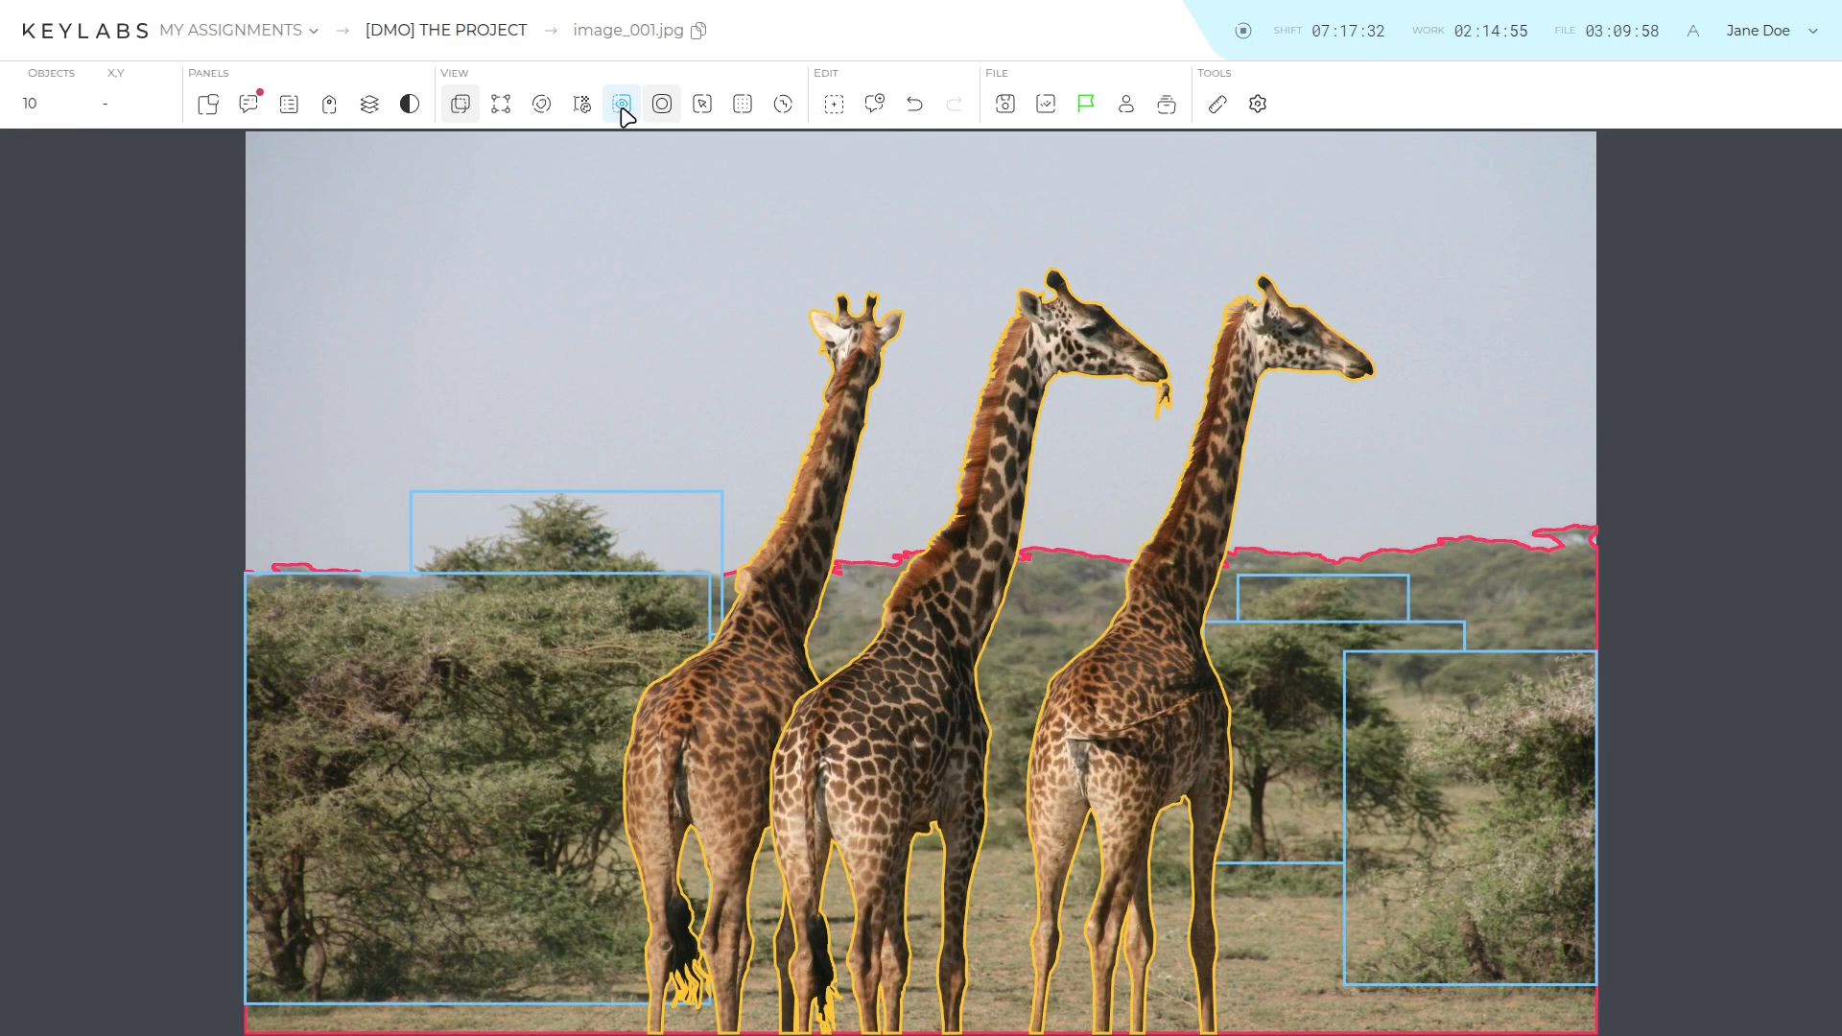
# Hide the Bounding Box and Bitmap object types so that only Polygon objects are displayed.
pyautogui.click(621, 105)
pyautogui.click(672, 182)
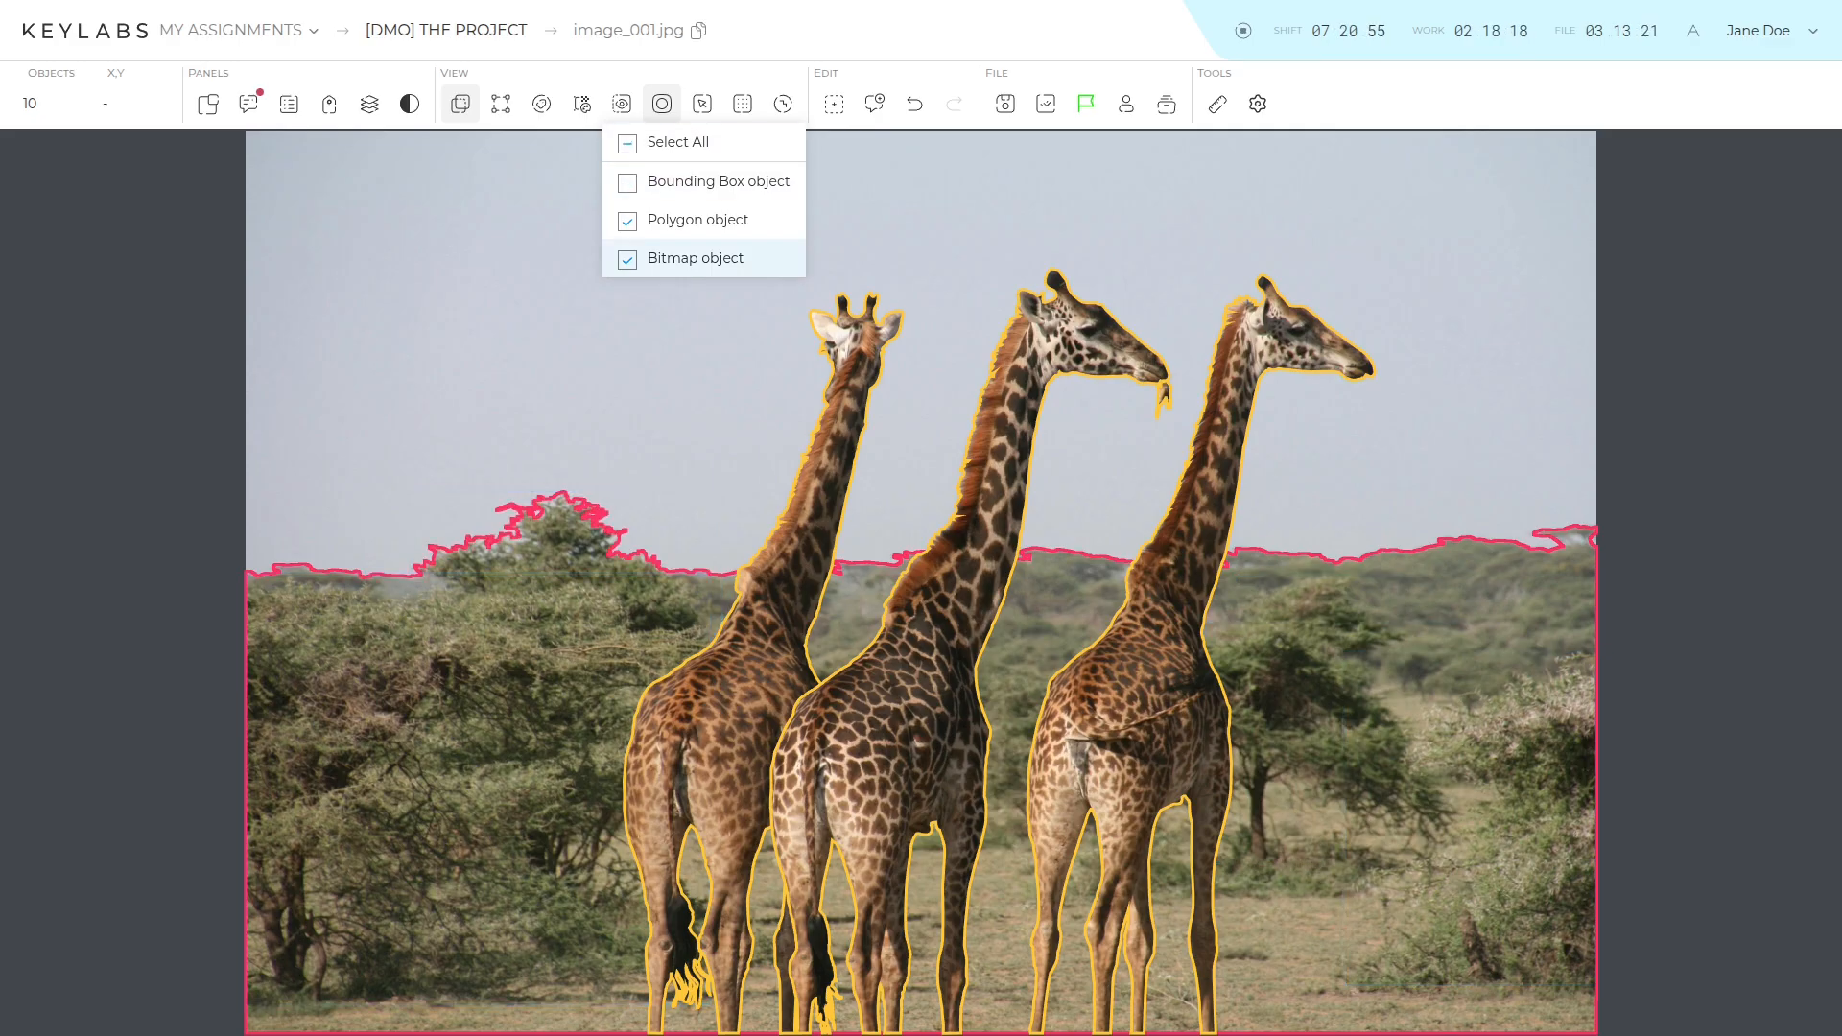
pyautogui.click(671, 258)
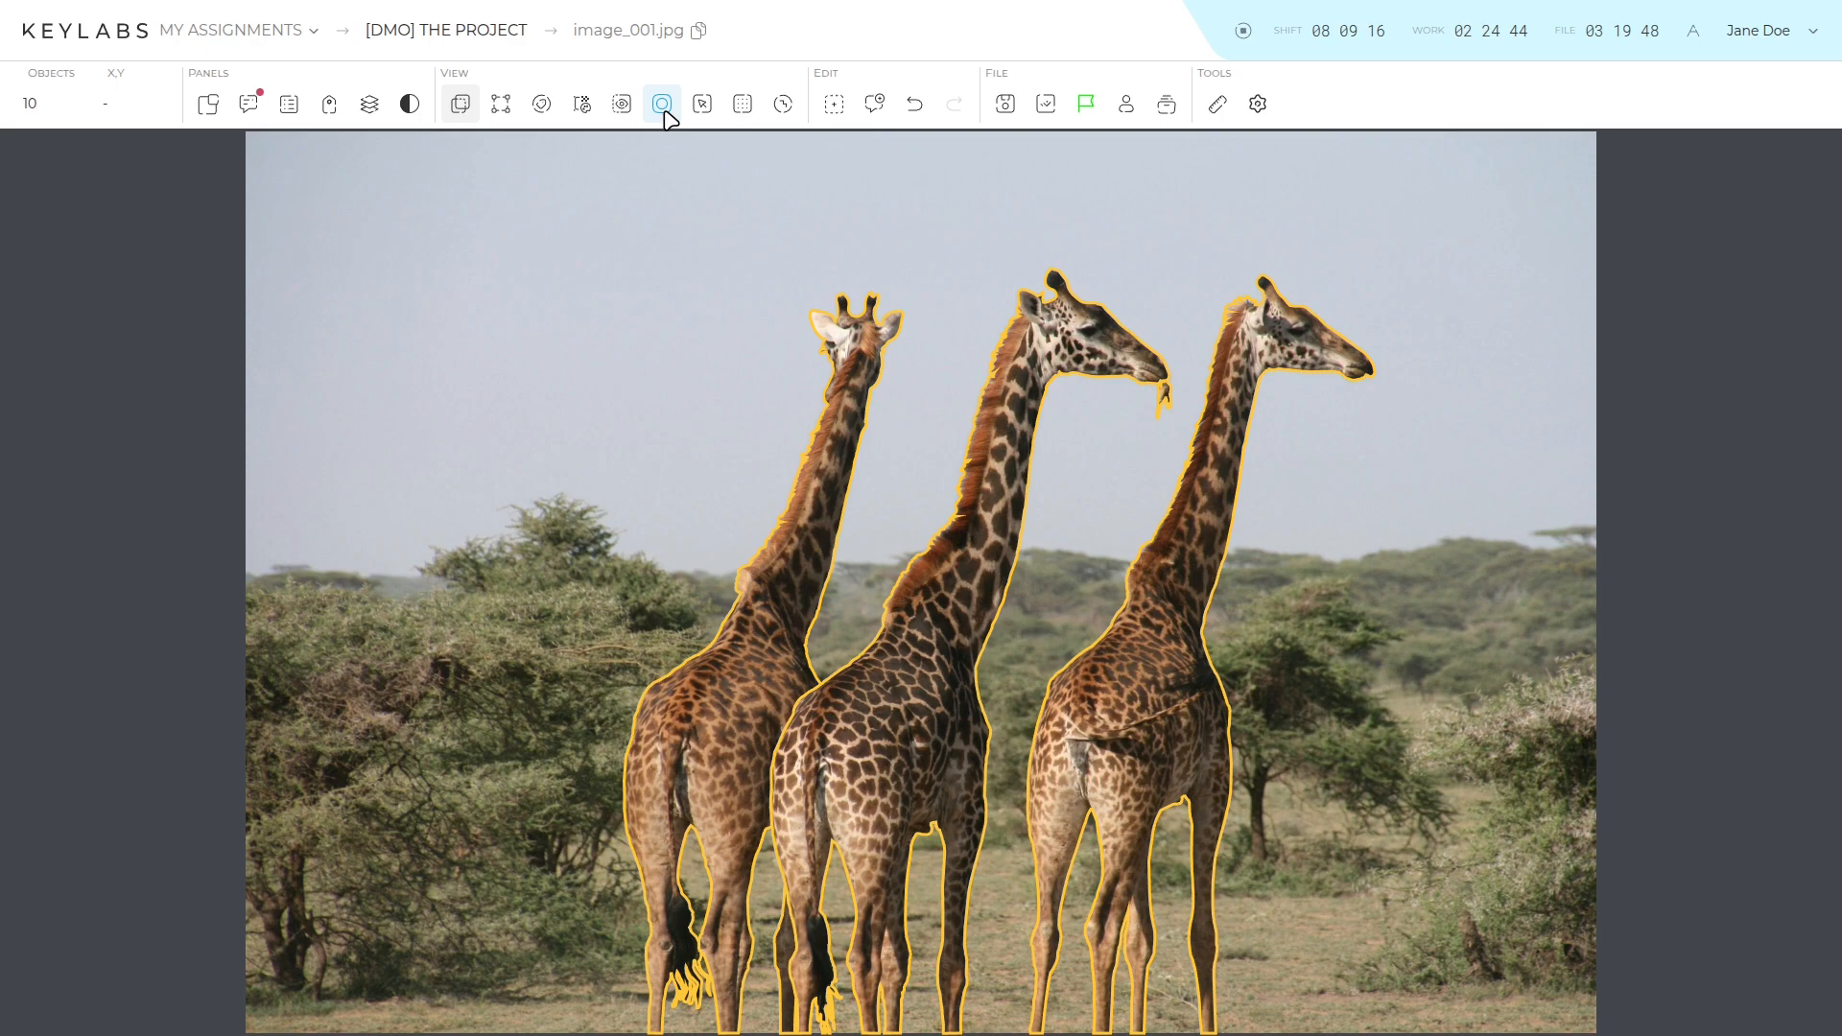
# Cycle the object visibility through only the selected polygon, its subtree and all objects, ending with the option that hides all objects.
pyautogui.click(664, 107)
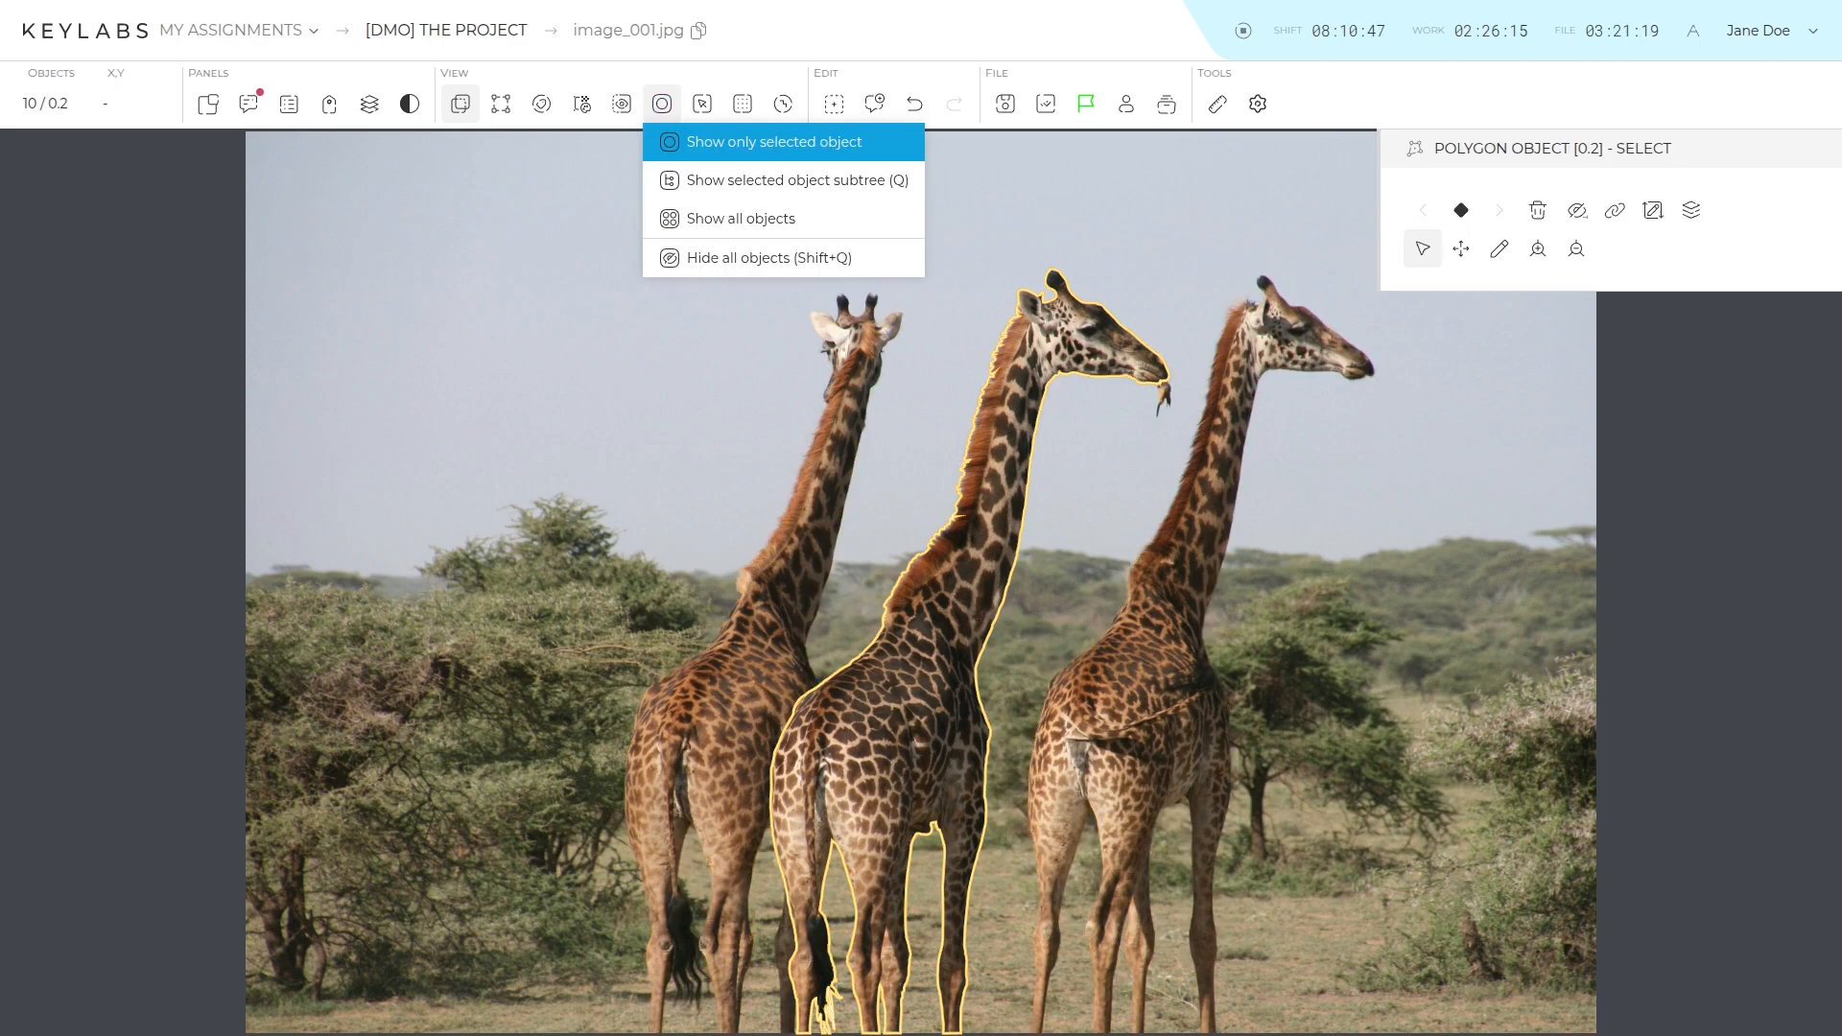
pyautogui.press('q')
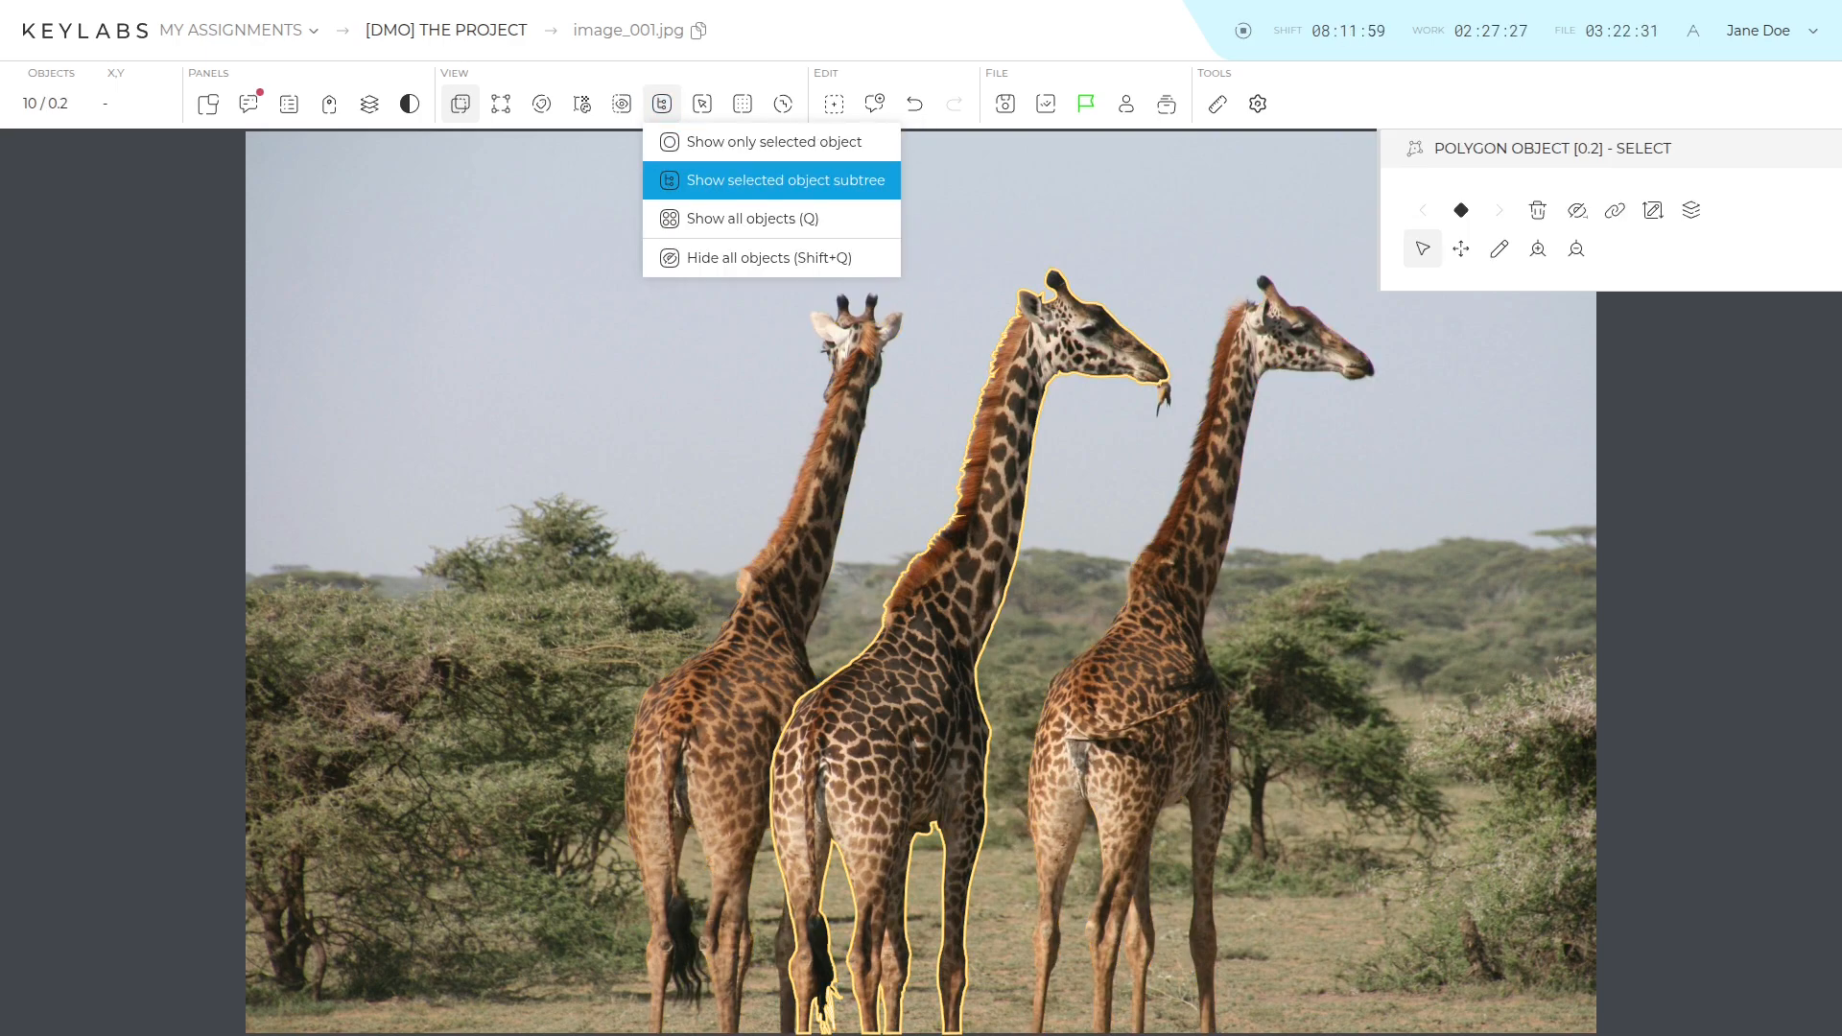
pyautogui.press('q')
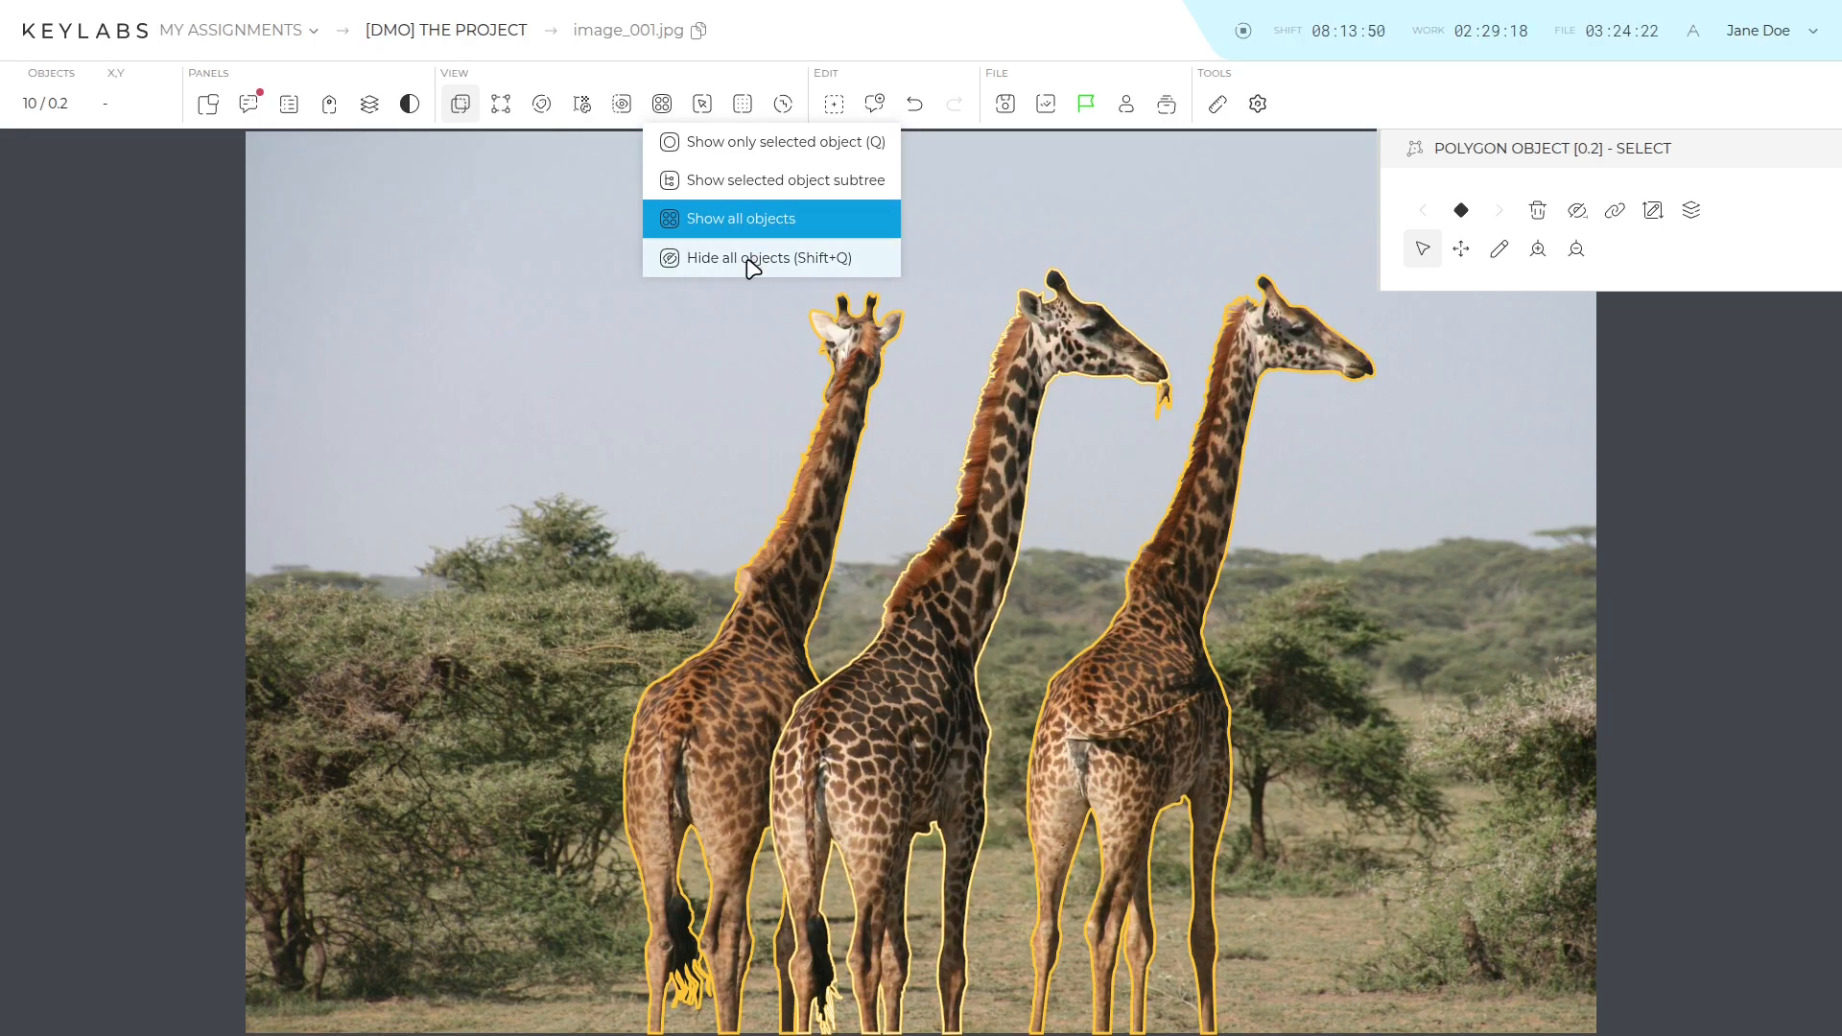
pyautogui.click(747, 260)
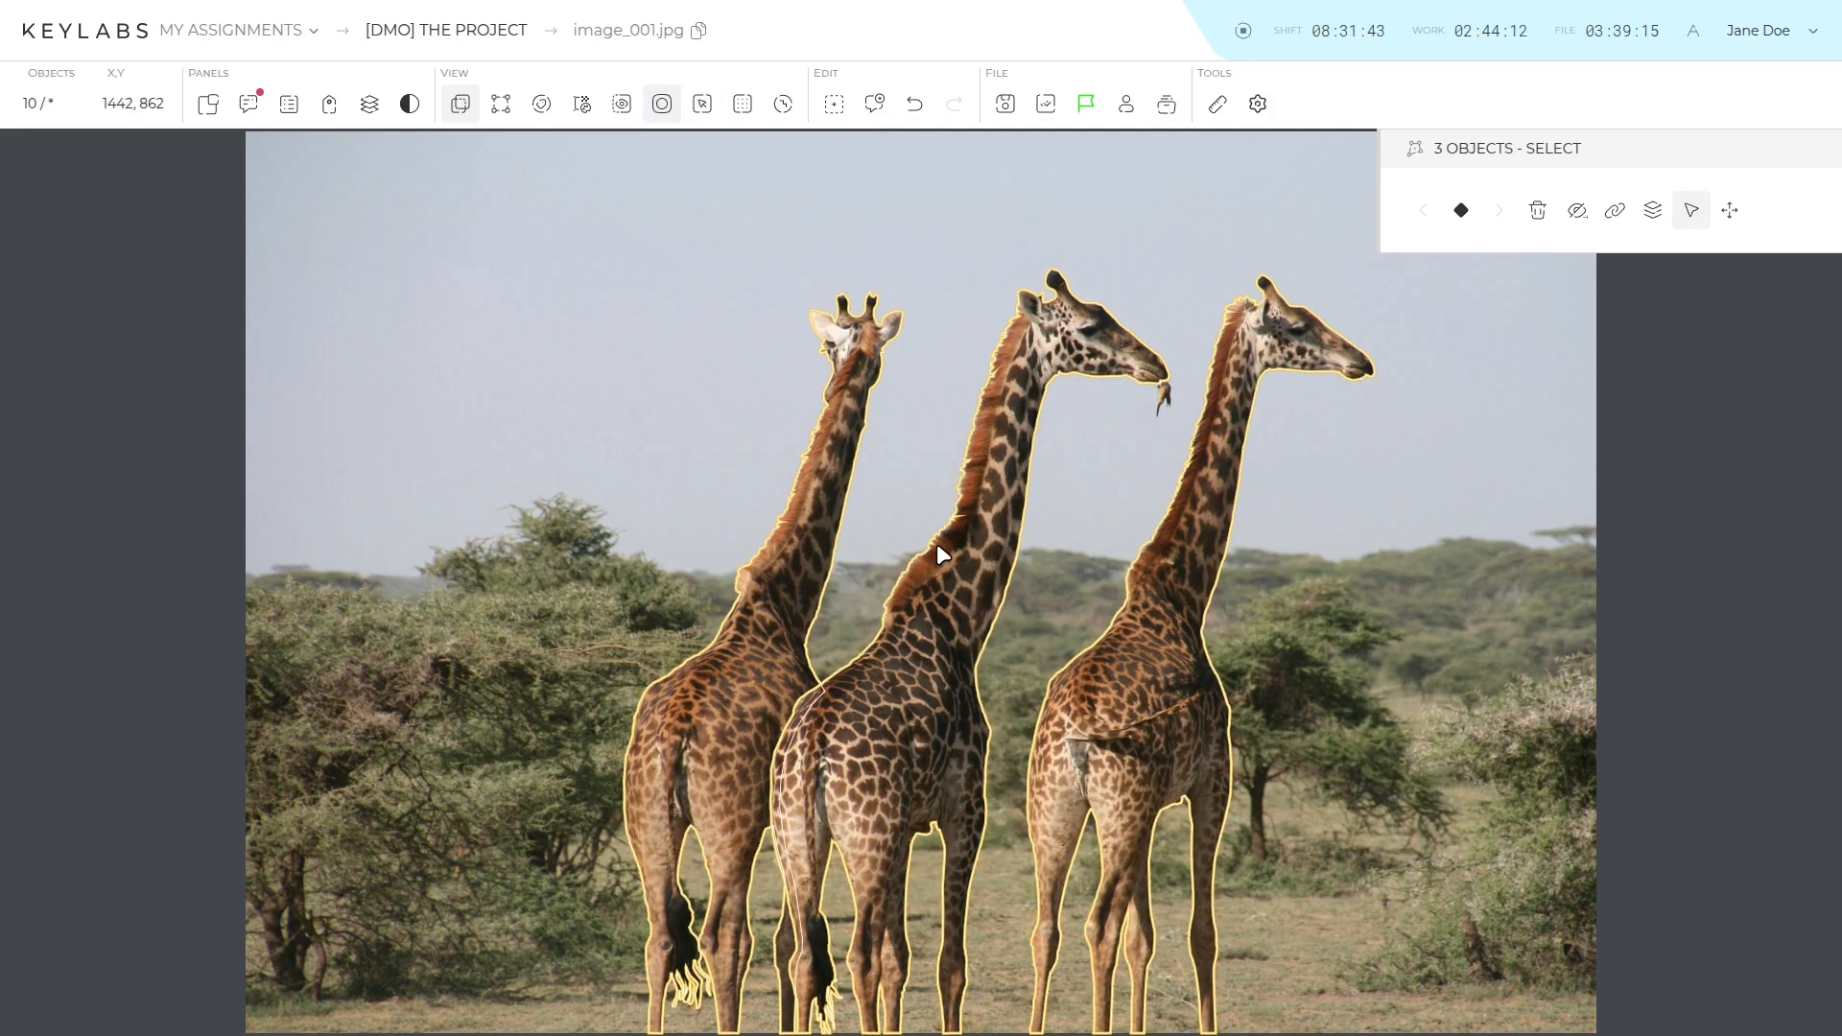
# Try the crosshair guide lines over the image with the three giraffe polygons selected.
pyautogui.press('c')
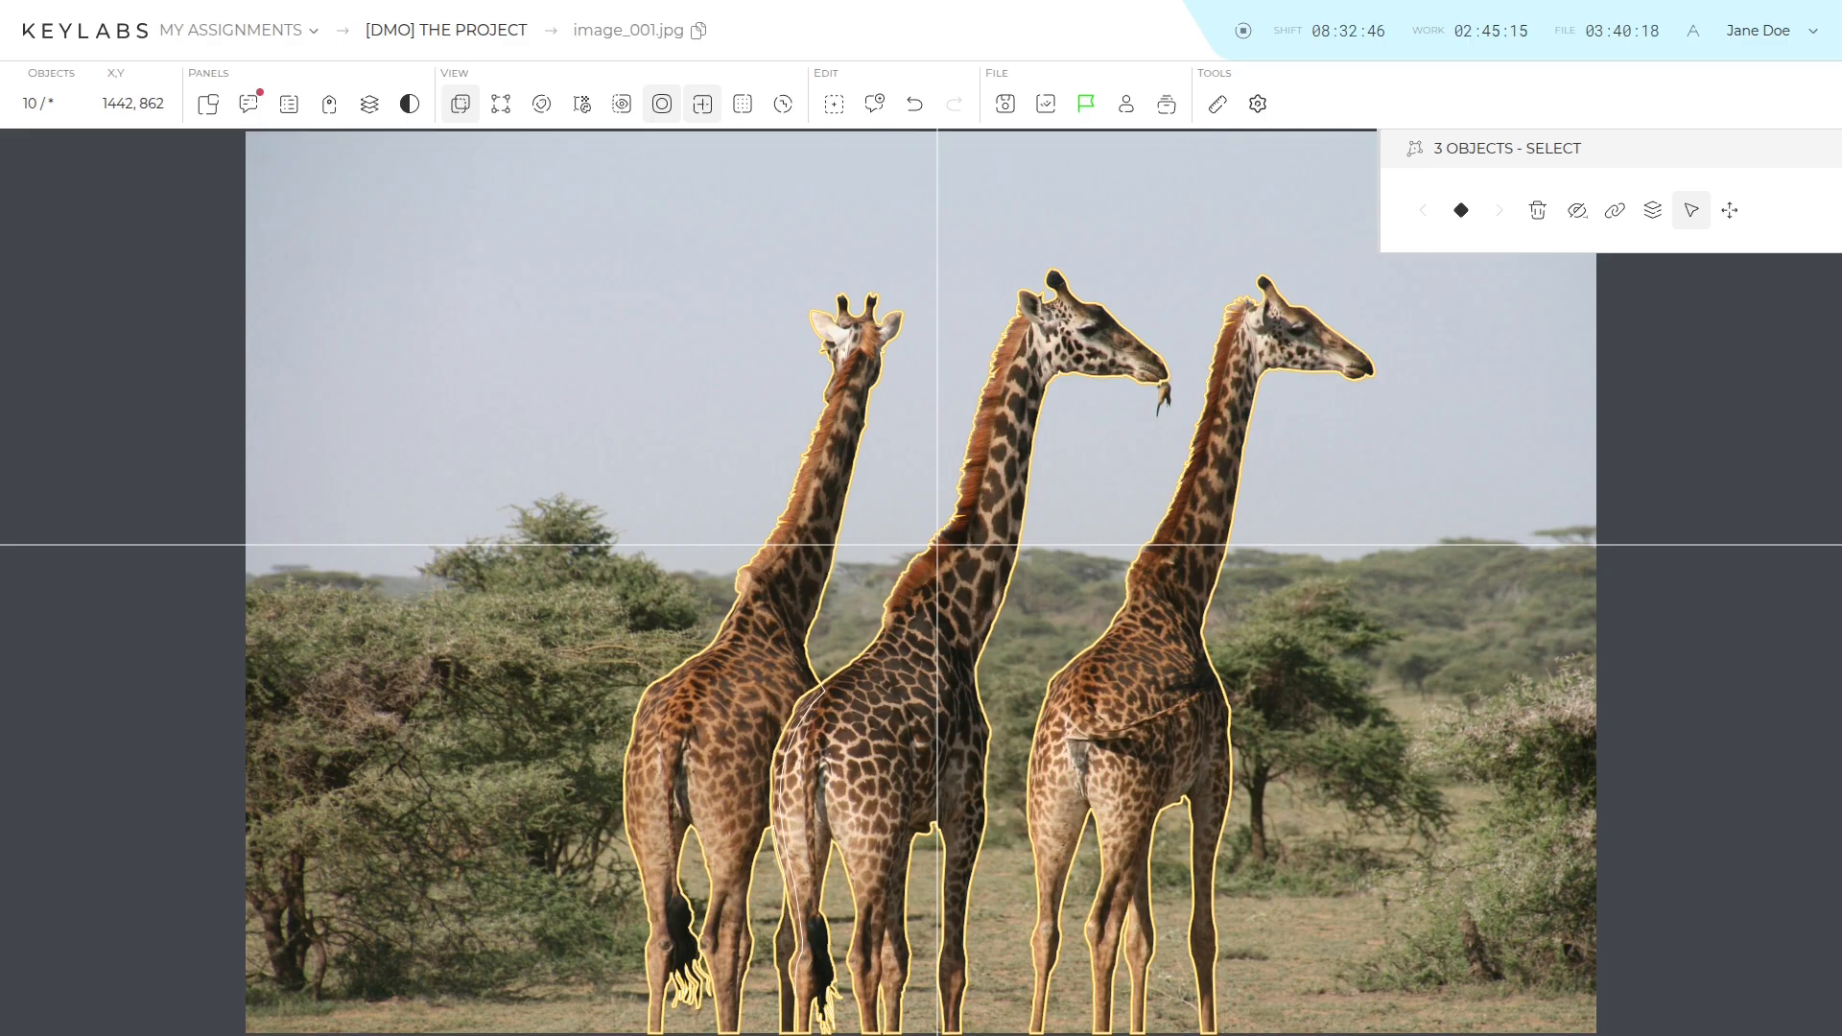
pyautogui.hotkey('ctrl', 'shift', 'r')
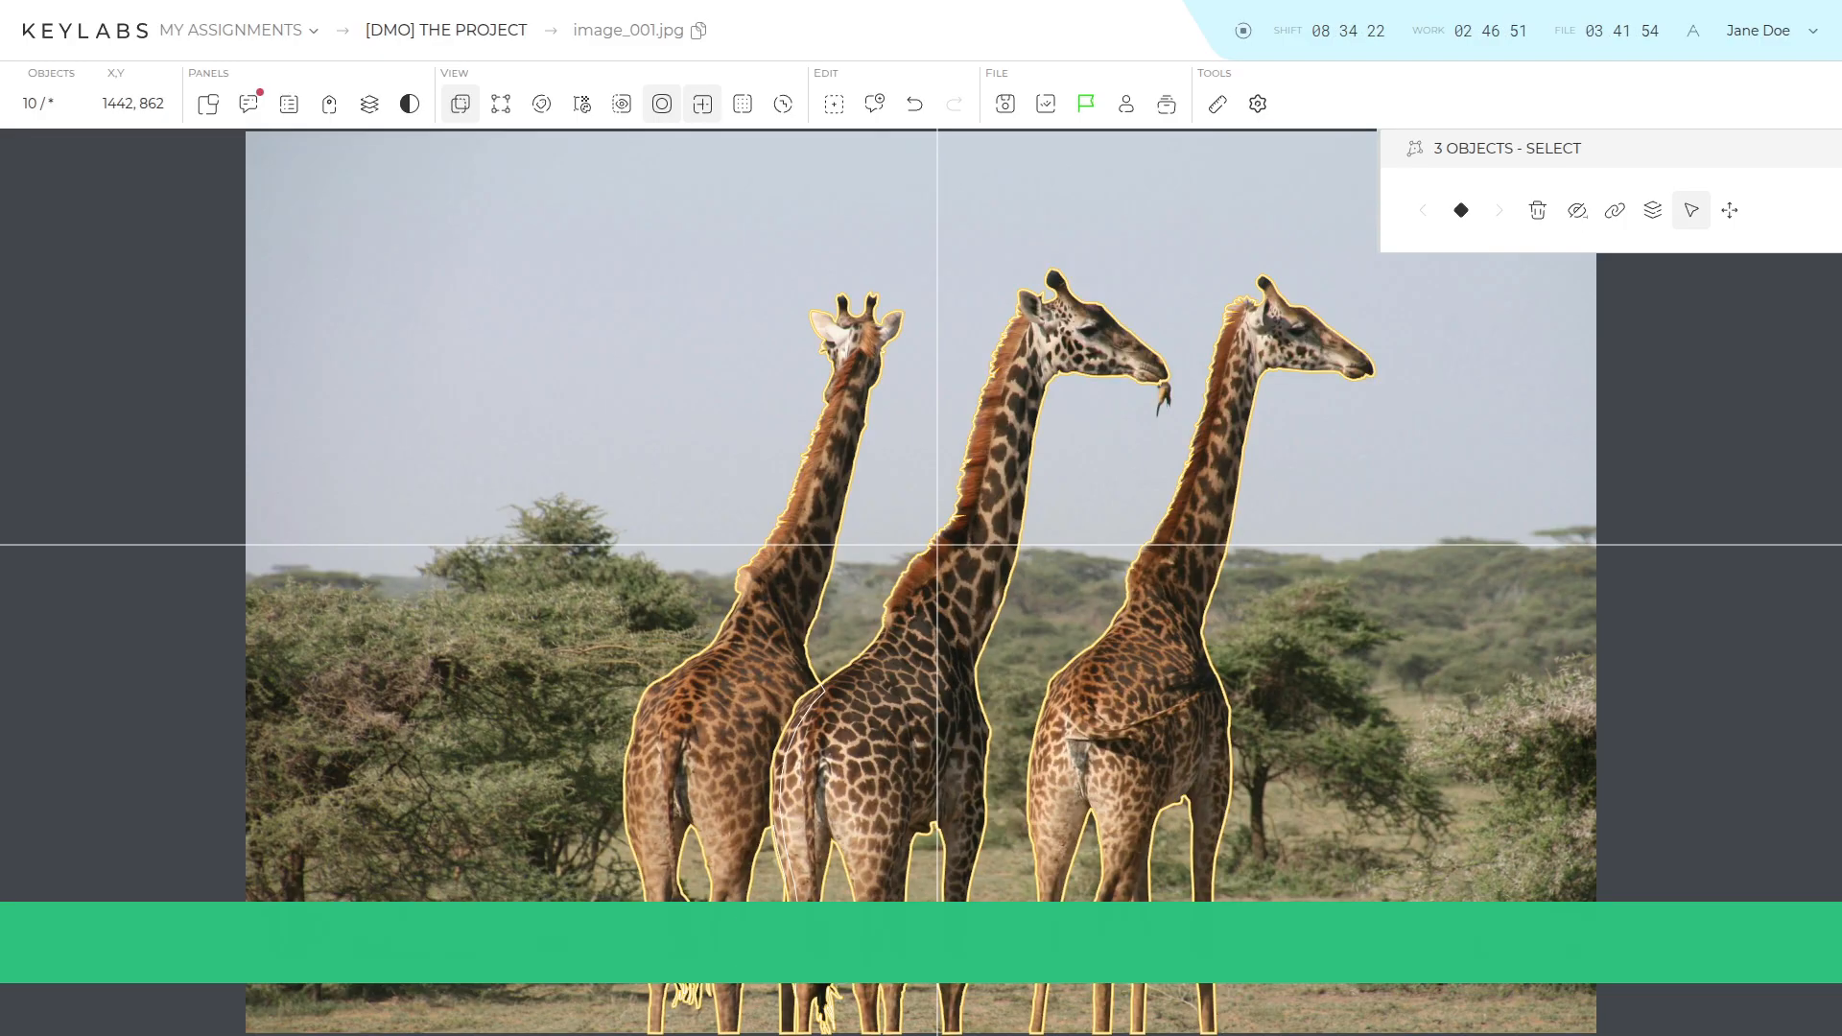
pyautogui.press('ctrl')
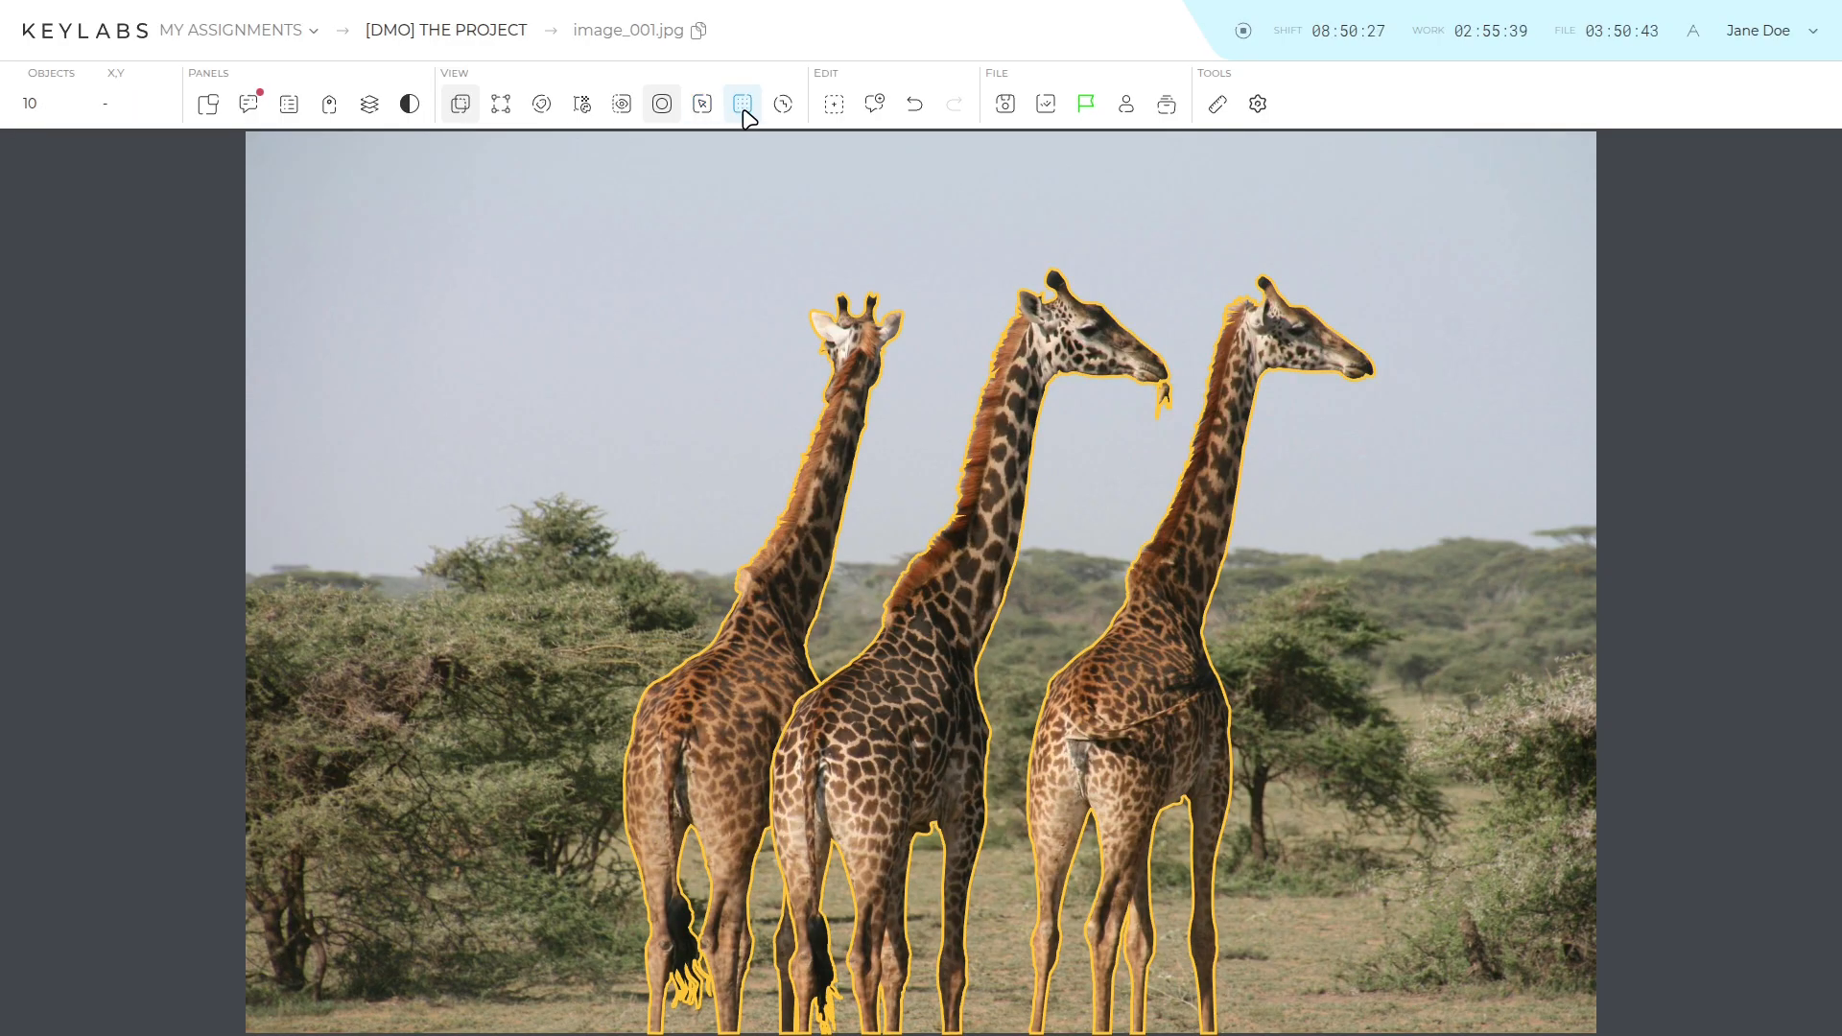
# Try the 1 px grid and a larger custom grid size over the giraffe's coat, ending with the grid hidden.
pyautogui.click(744, 109)
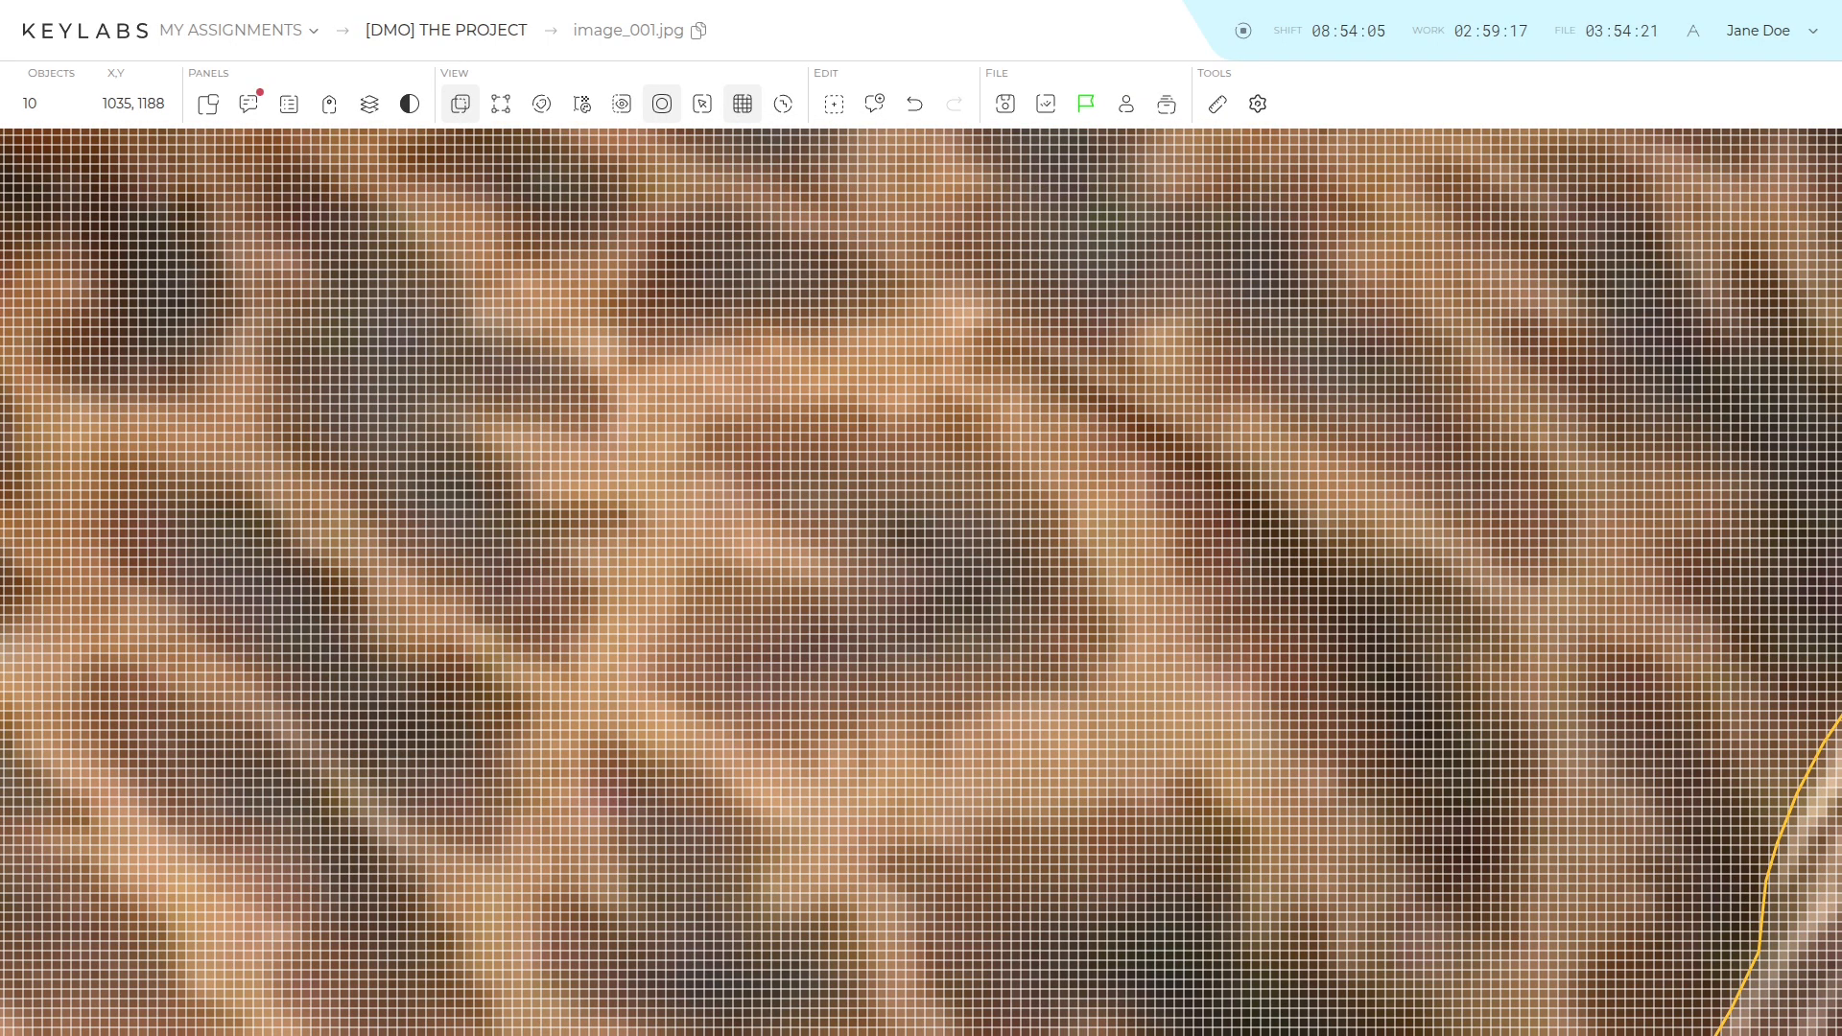
pyautogui.click(743, 104)
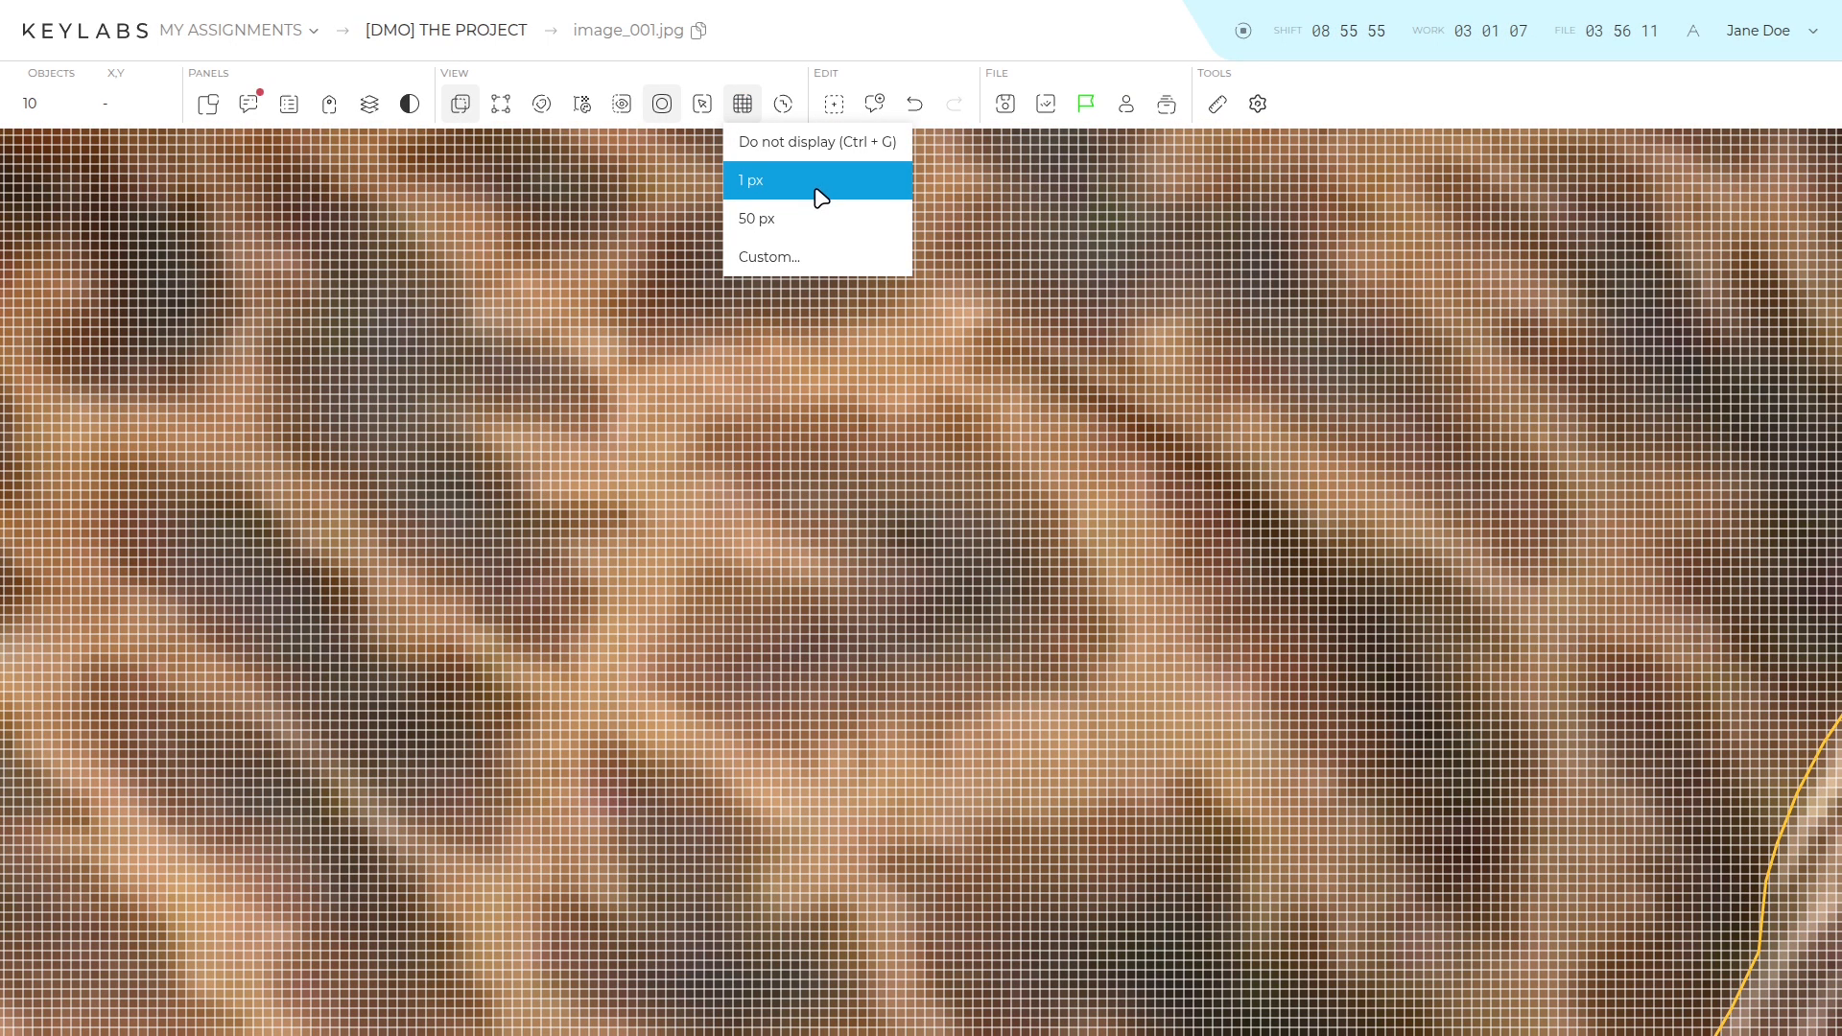
pyautogui.click(816, 259)
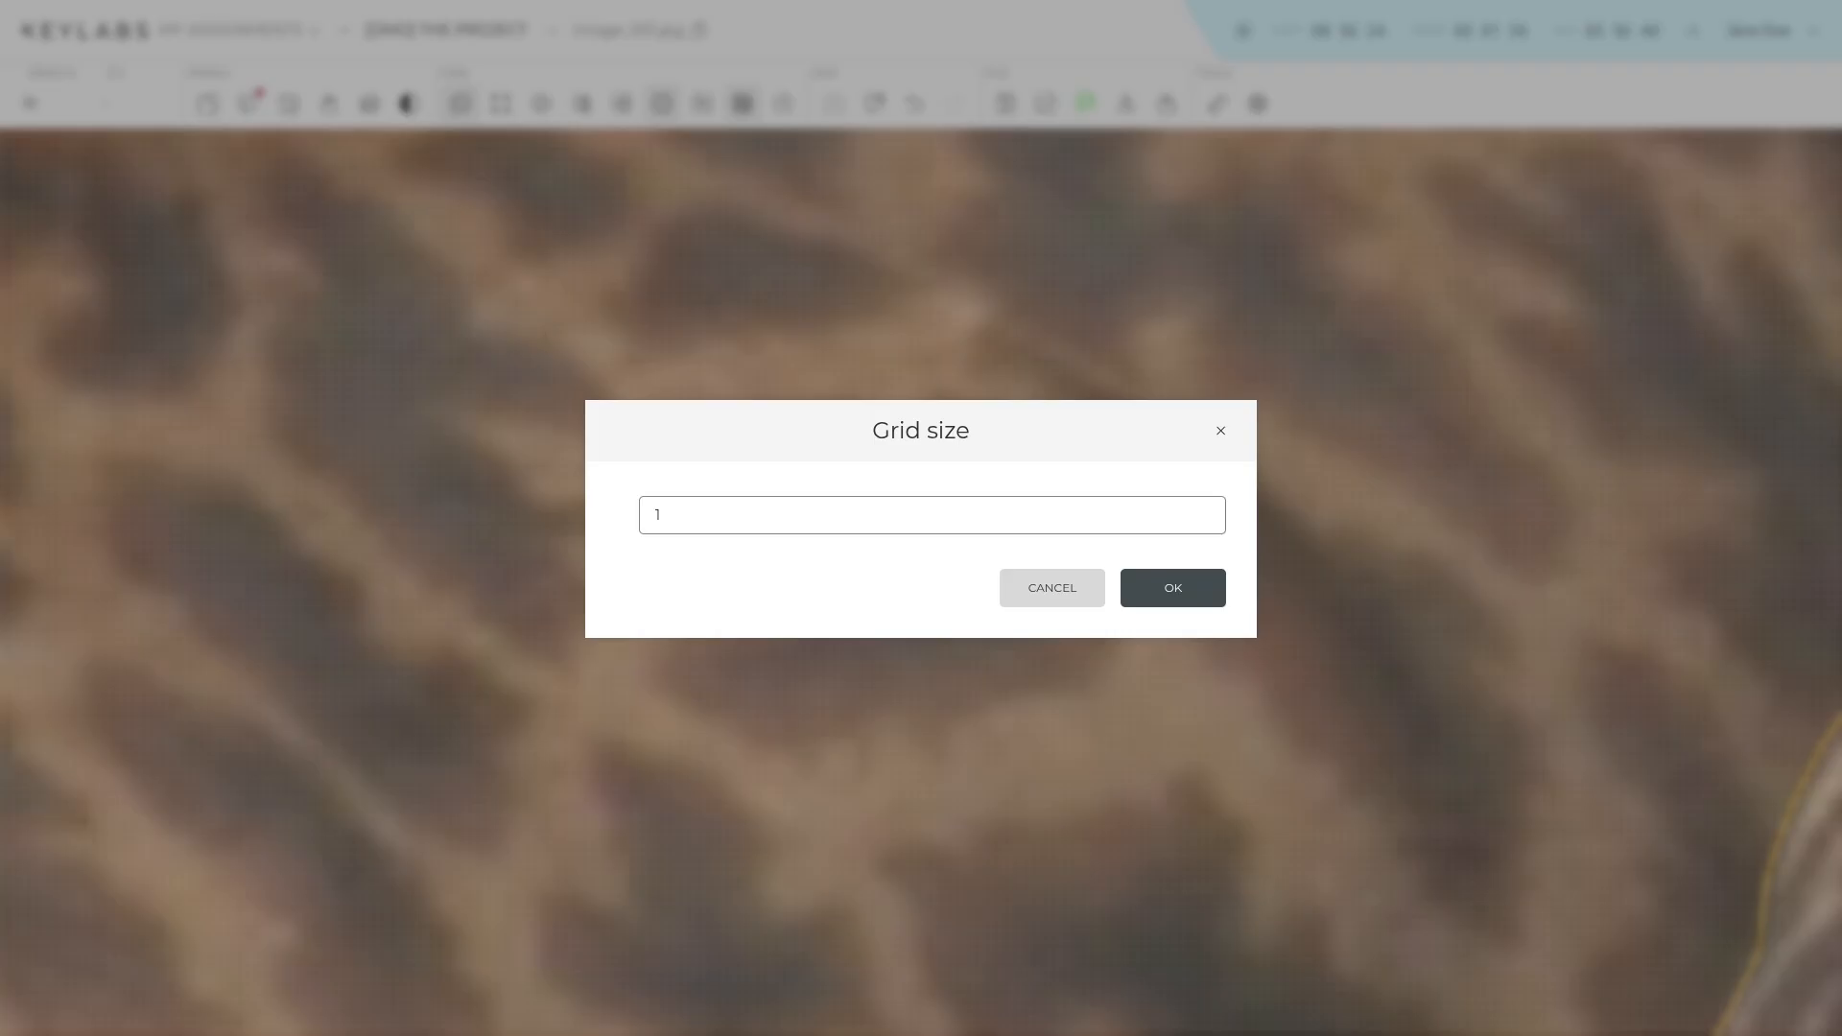
pyautogui.write('0')
pyautogui.press('Return')
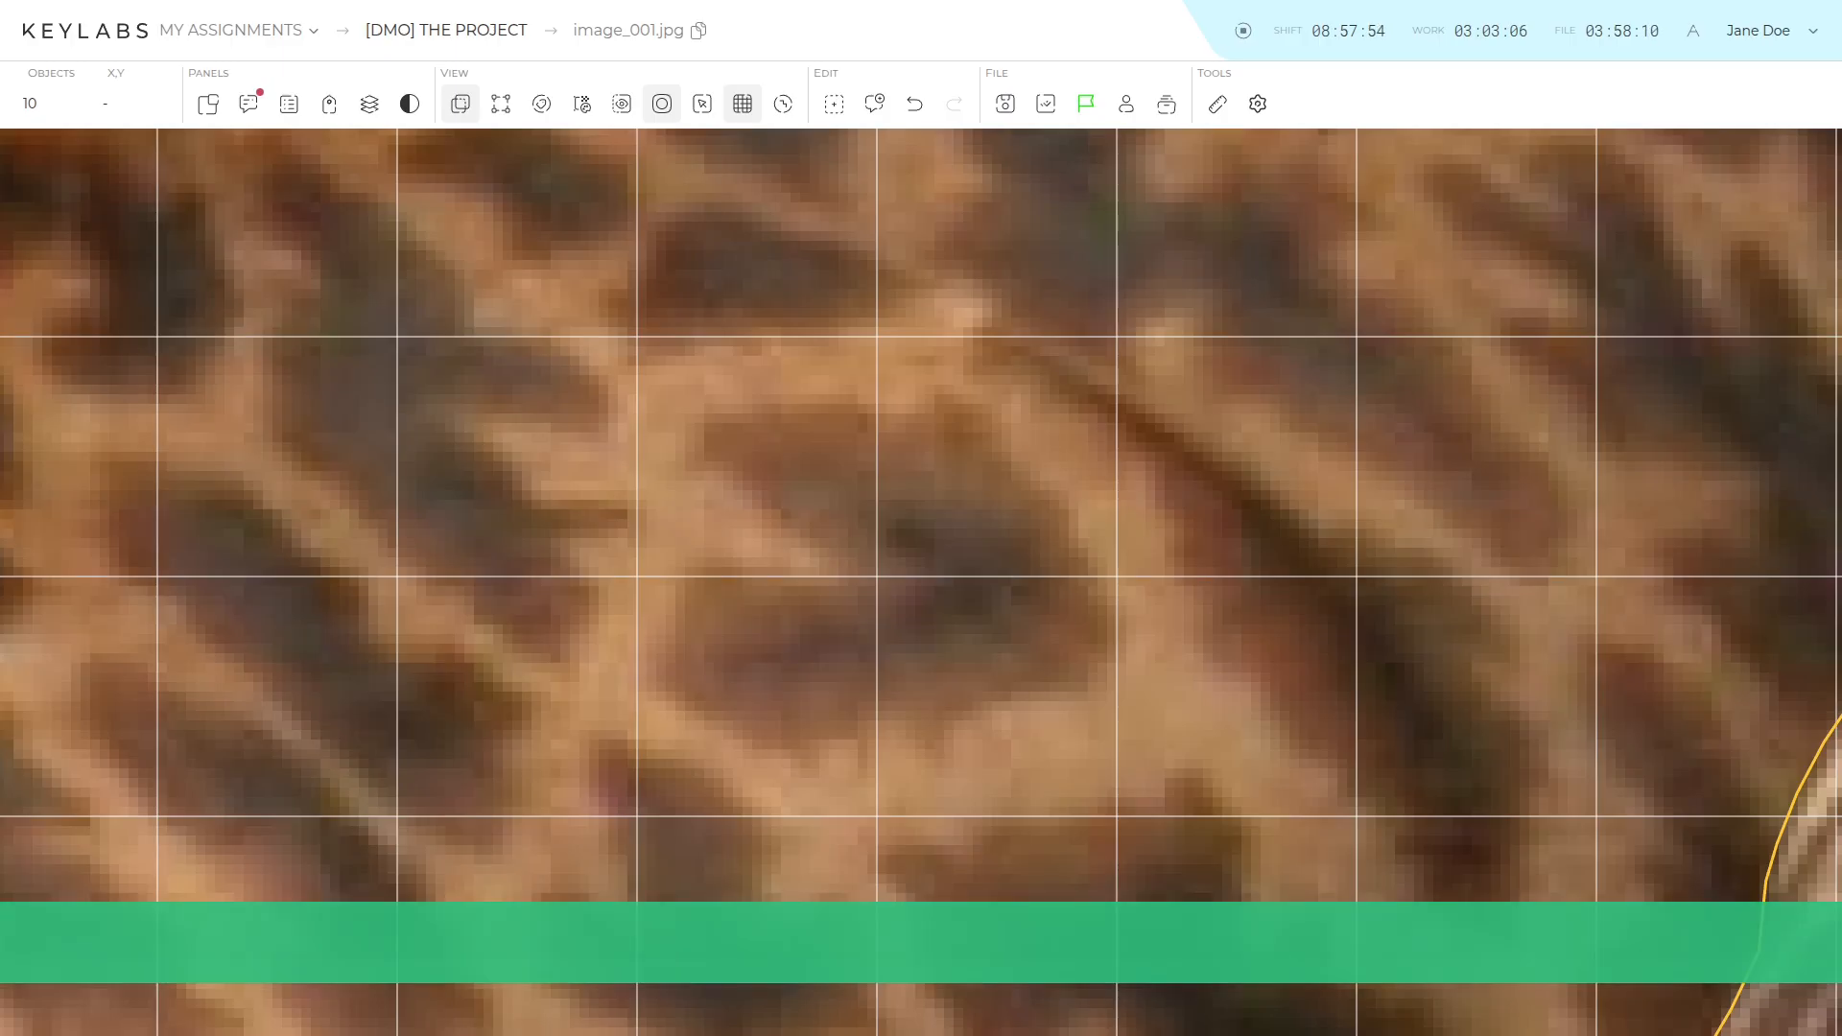
pyautogui.hotkey('ctrl', 'g')
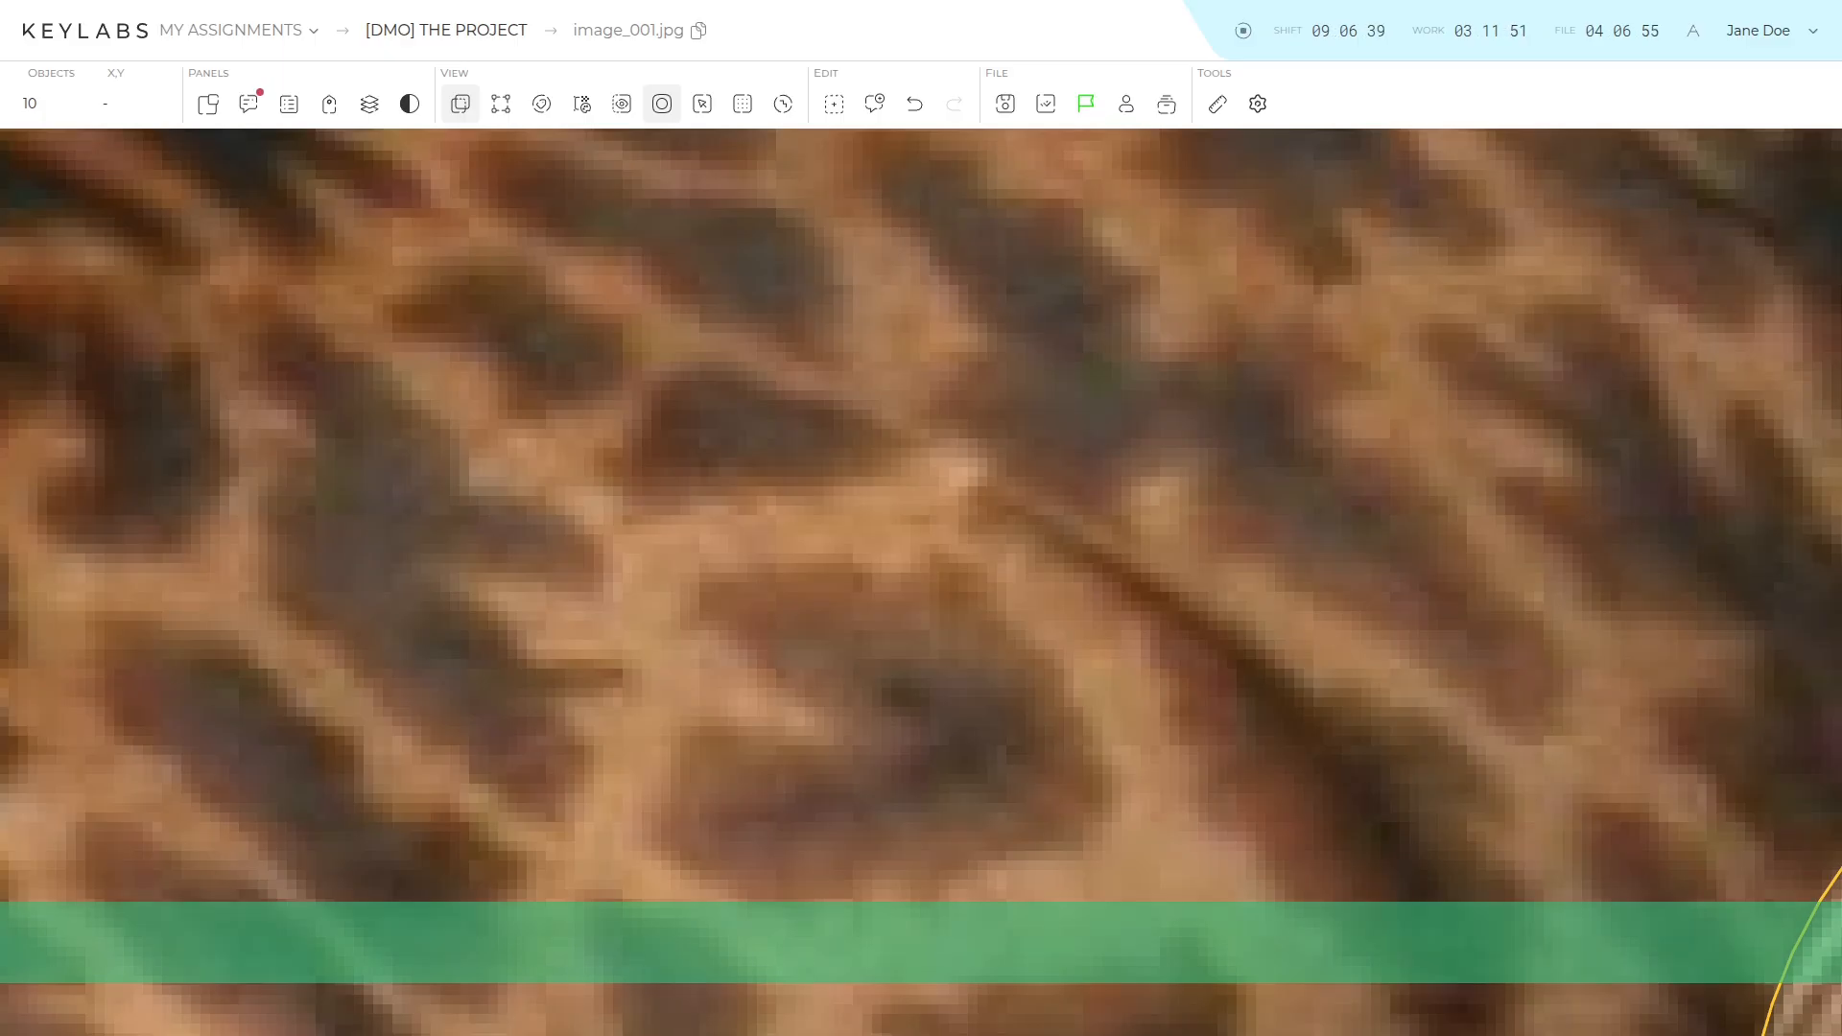
# Turn on the view mode next to the grid option and zoom in on the middle giraffe's neck.
pyautogui.hotkey('ctrl', 'b')
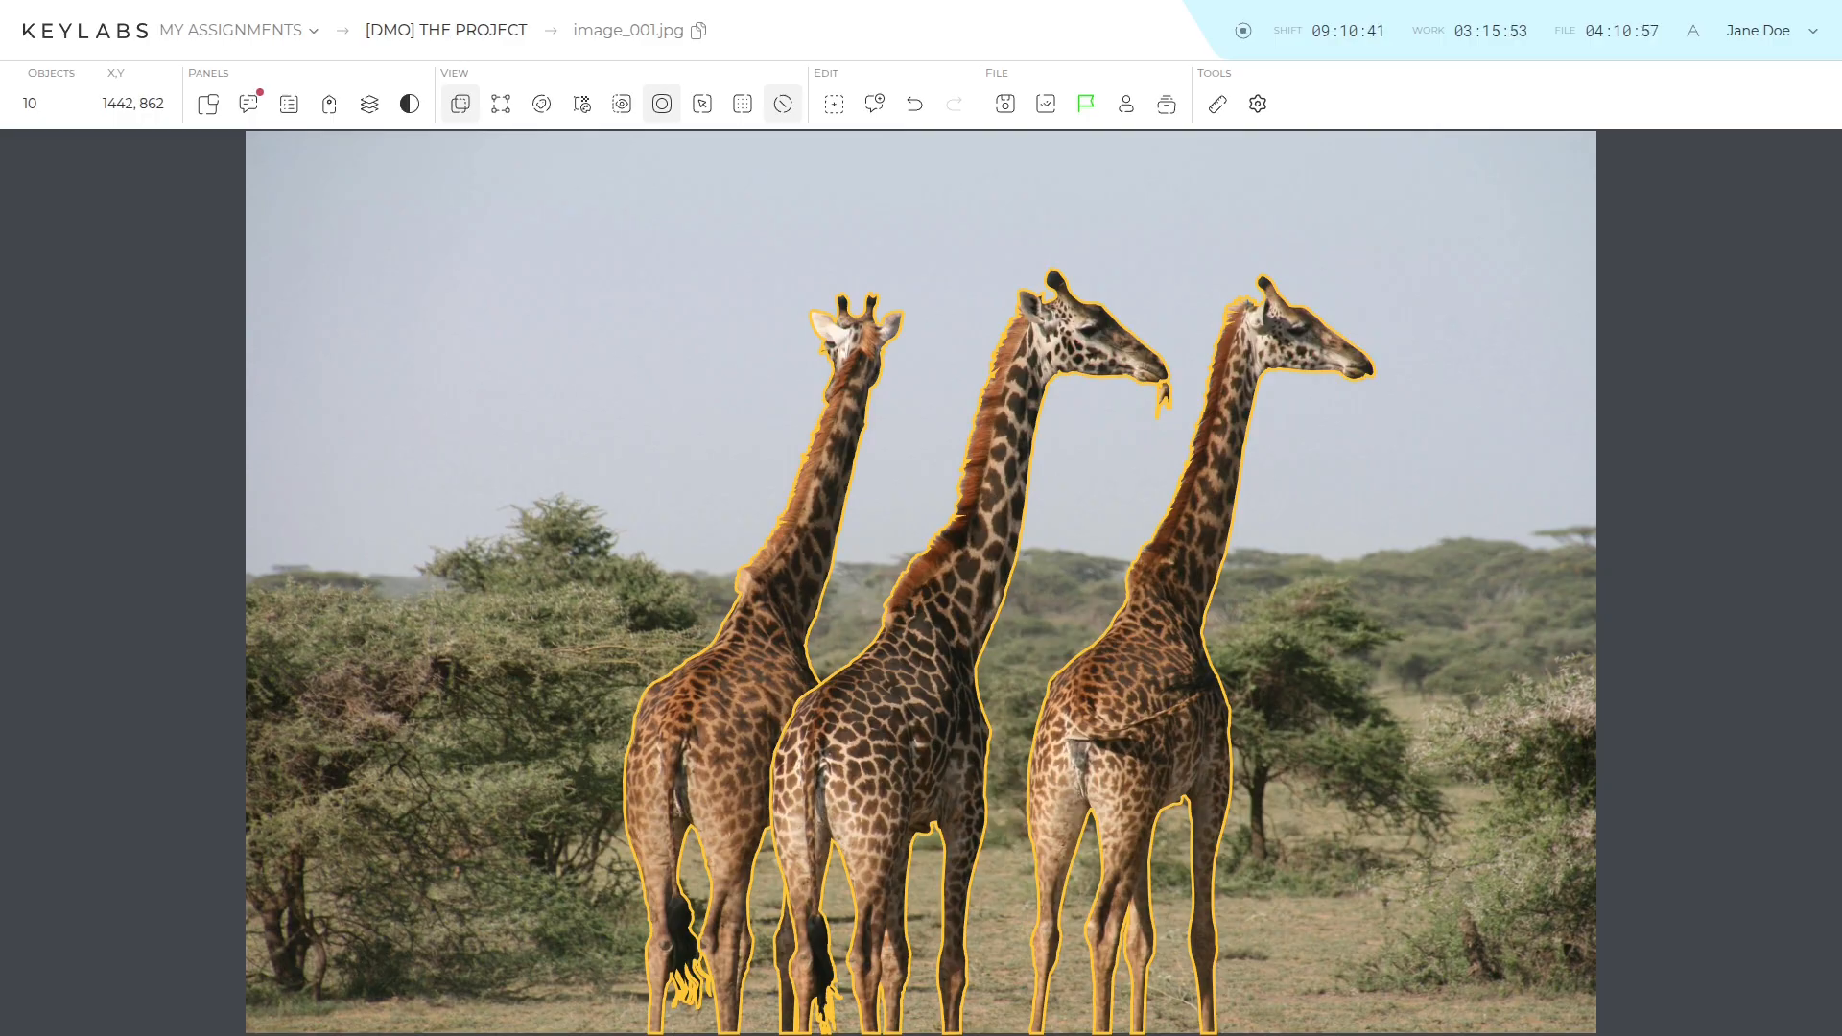
pyautogui.scroll(10, 939, 546)
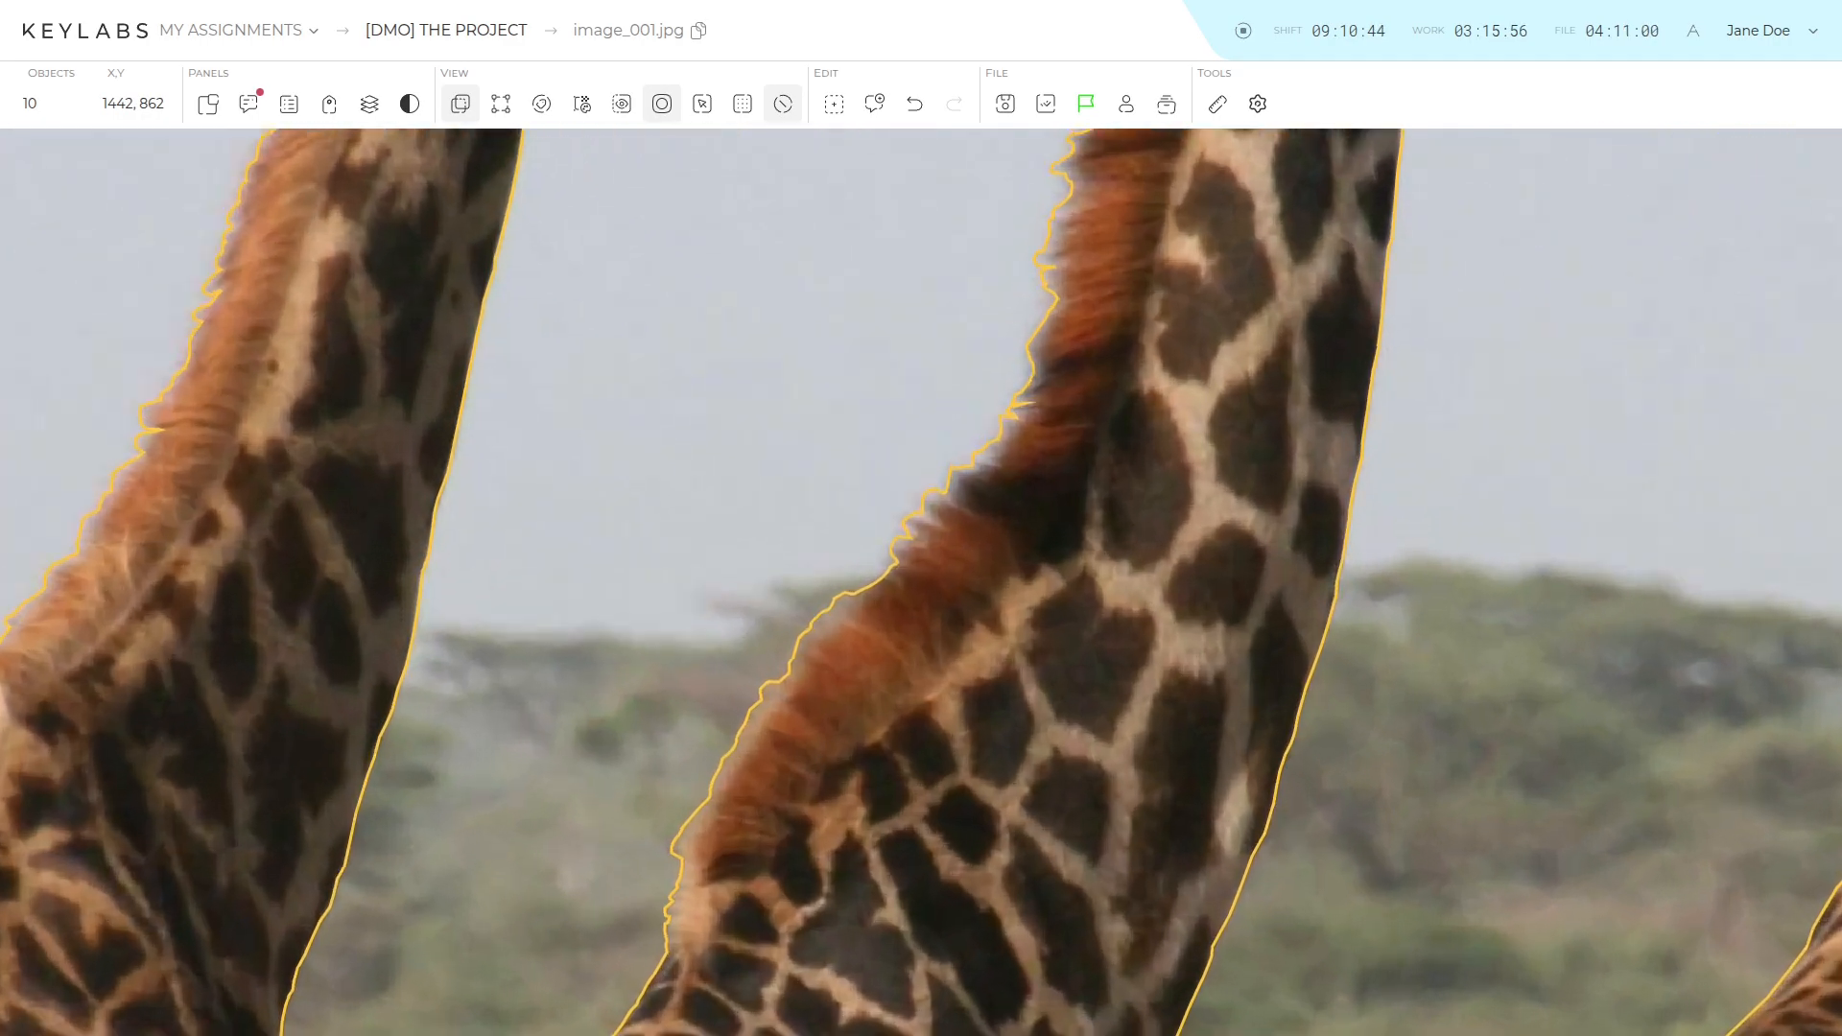
pyautogui.press('shift+super')
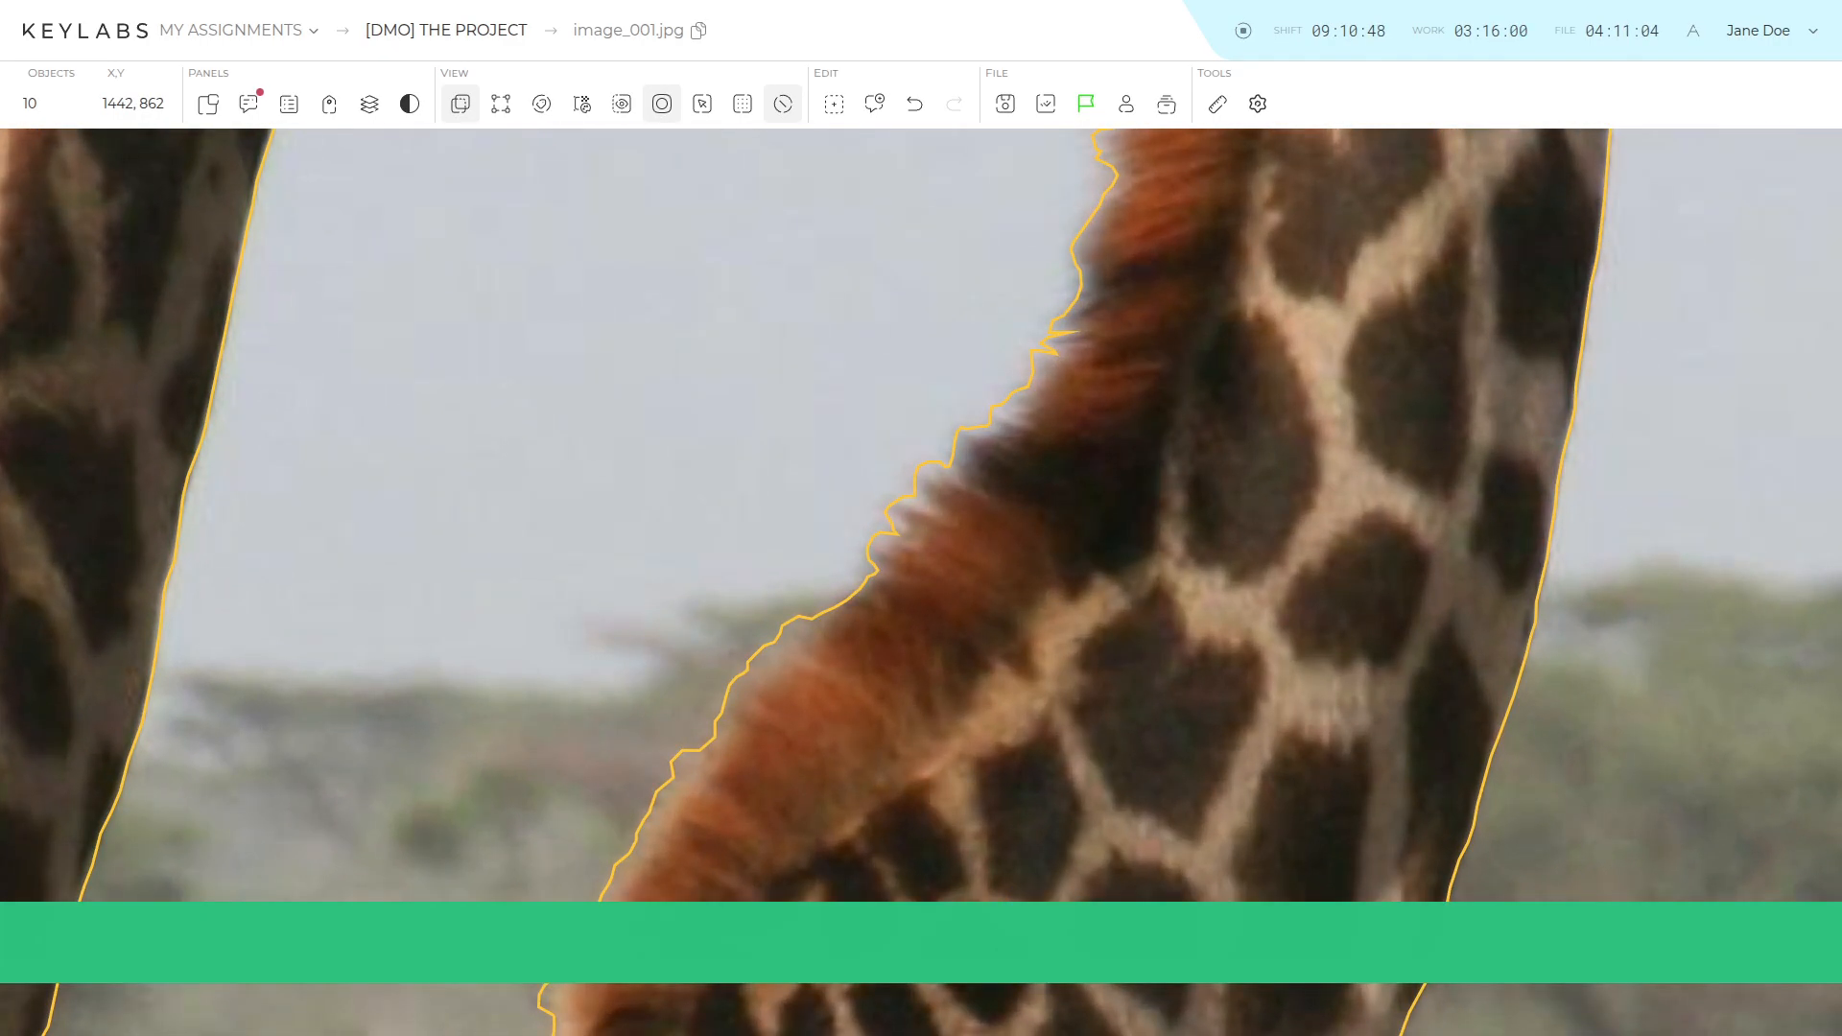
pyautogui.press('Escape')
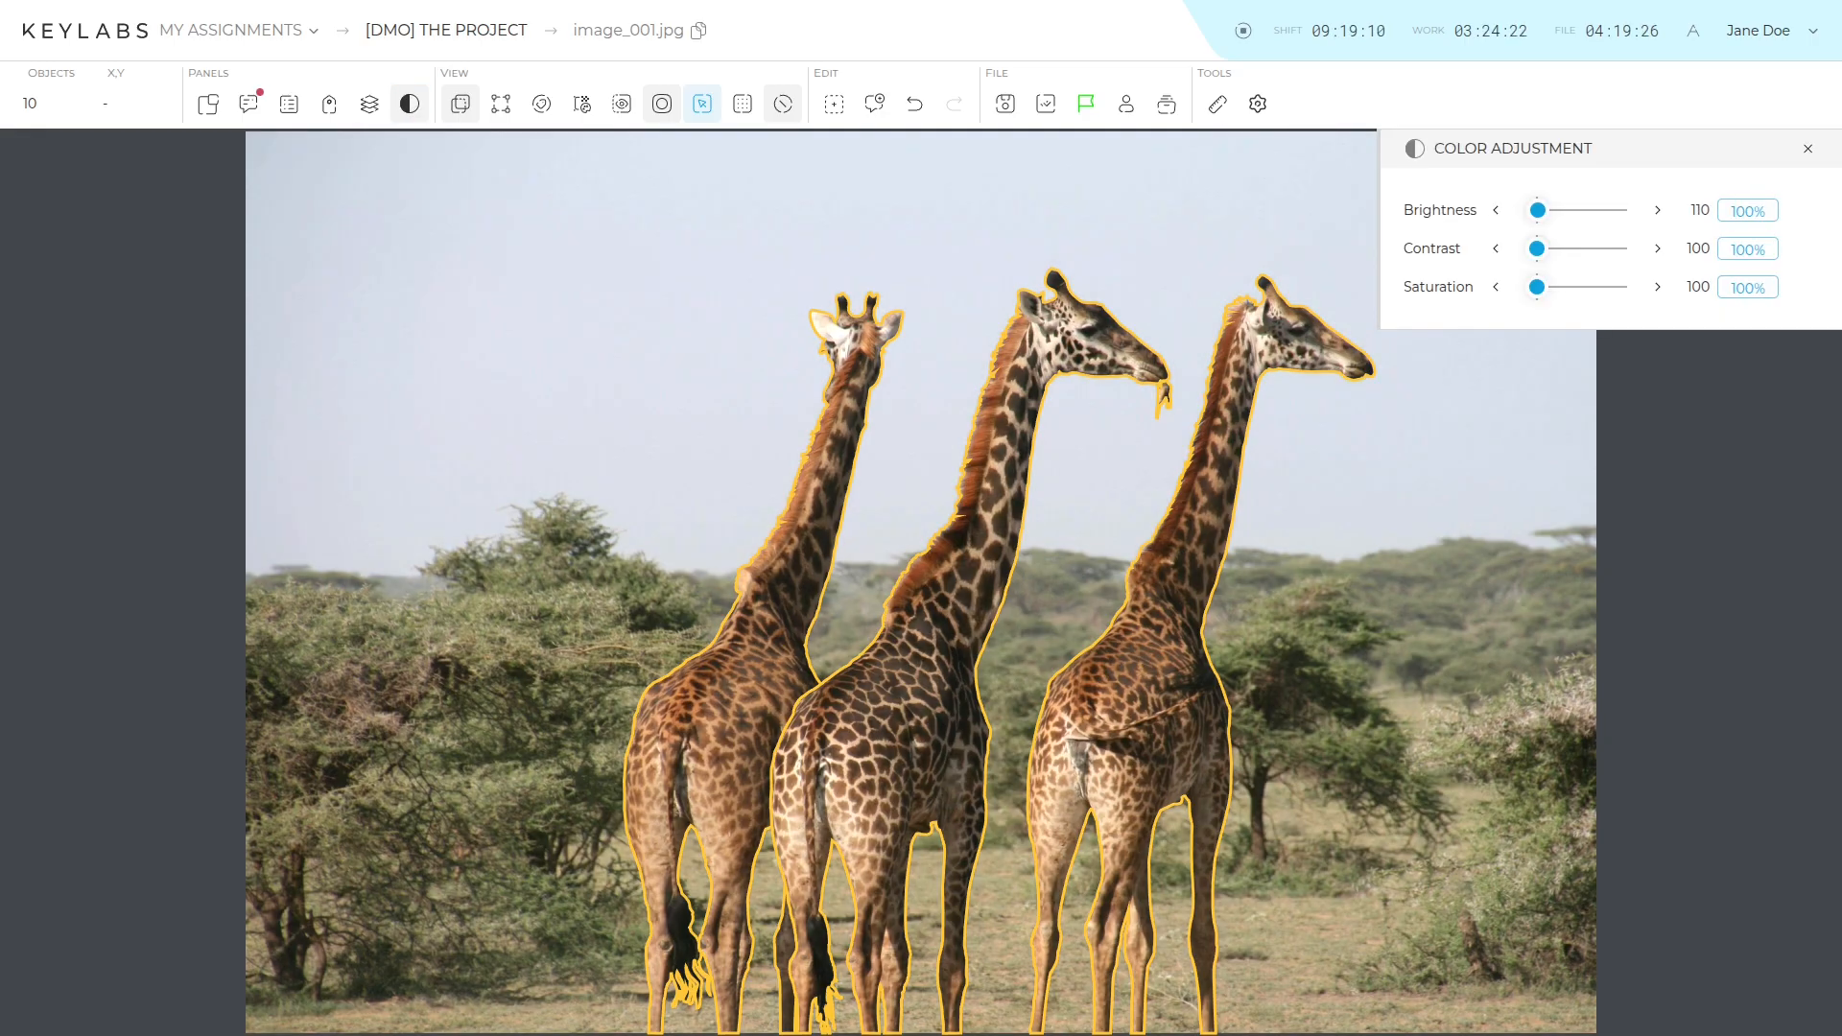
# Turn on the crosshair and the grid, and toggle the view mode beside them.
pyautogui.click(702, 104)
pyautogui.click(743, 103)
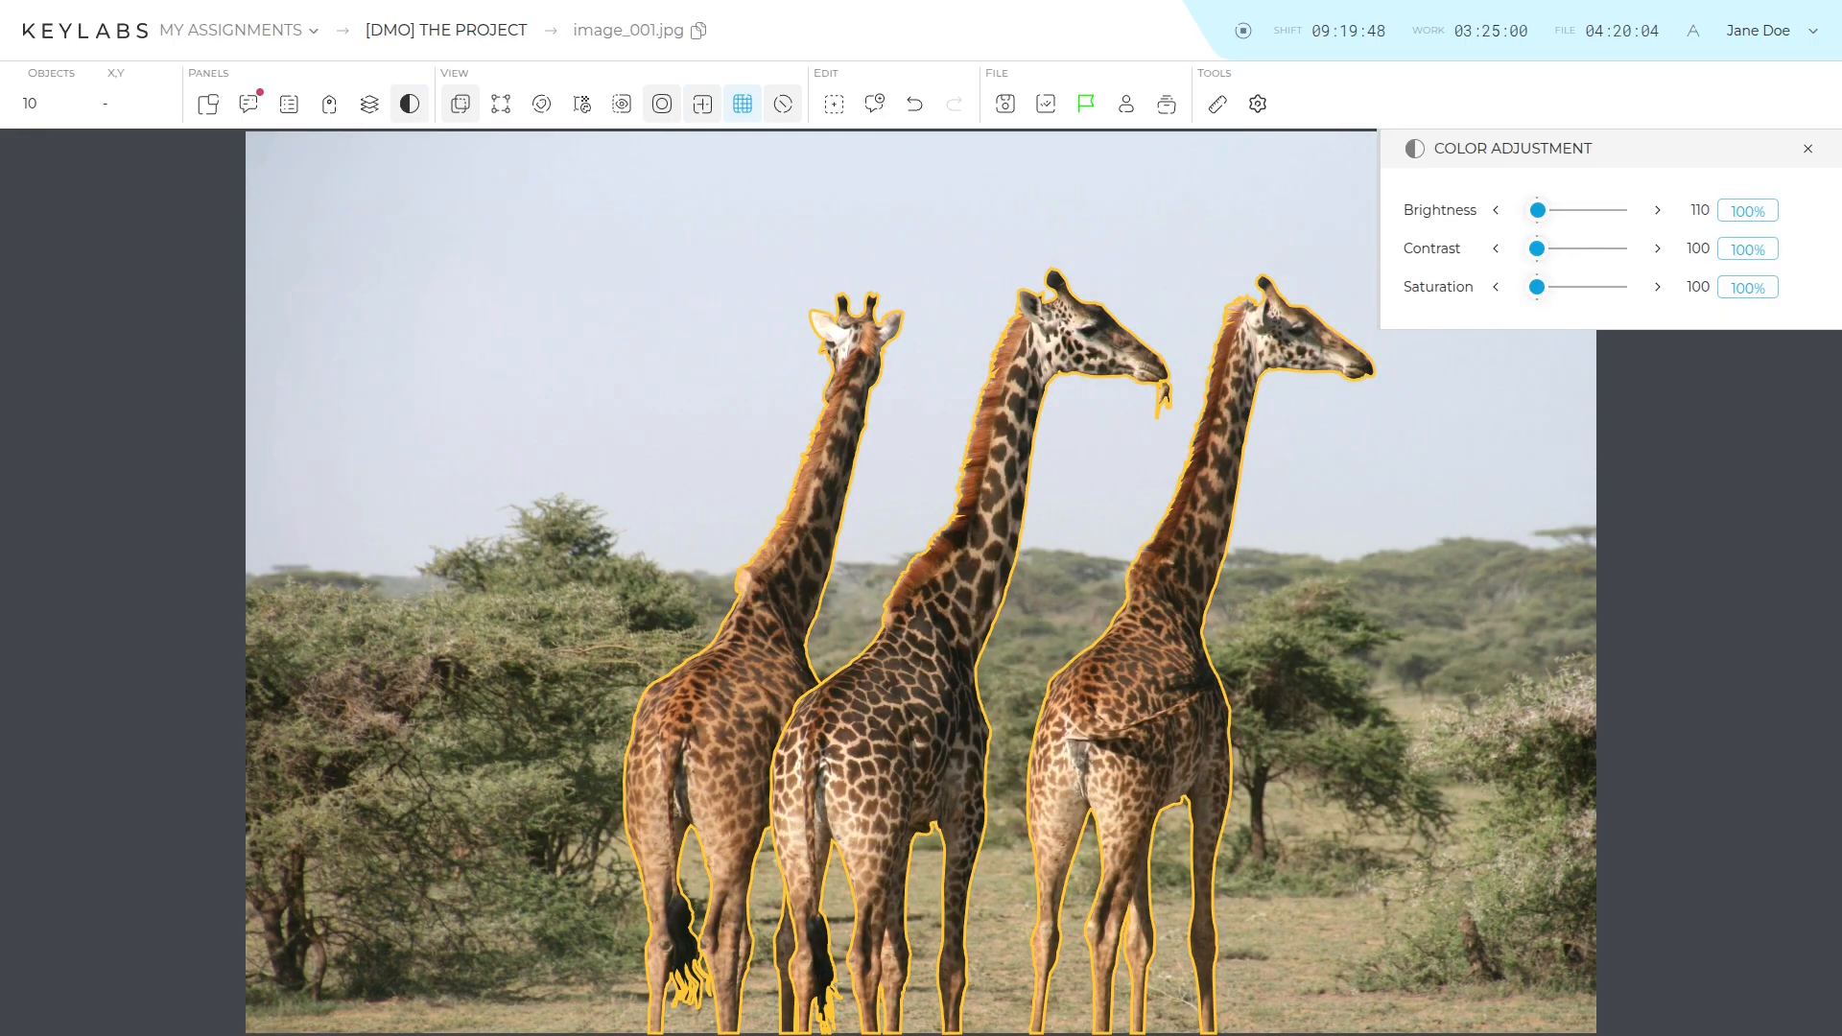
pyautogui.click(783, 104)
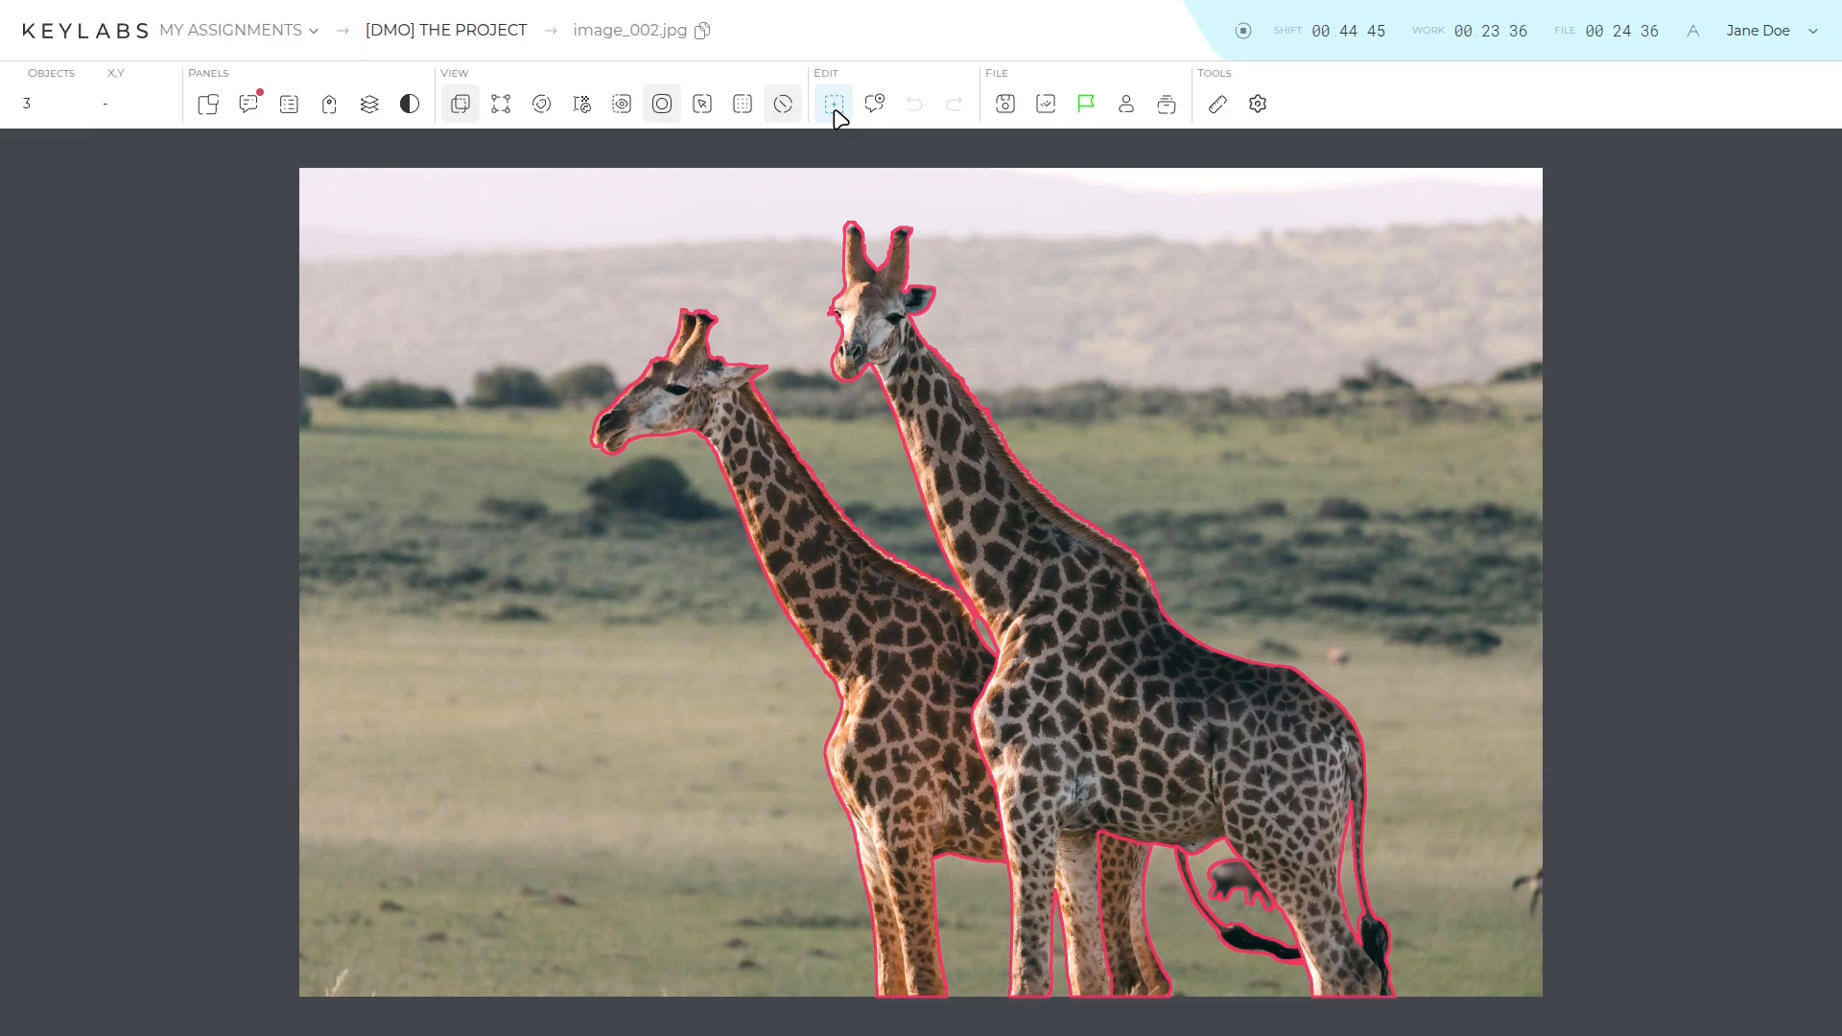
# Try the commands for adding Bounding Box, Polygon and Bitmap objects to image_002.jpg.
pyautogui.click(834, 111)
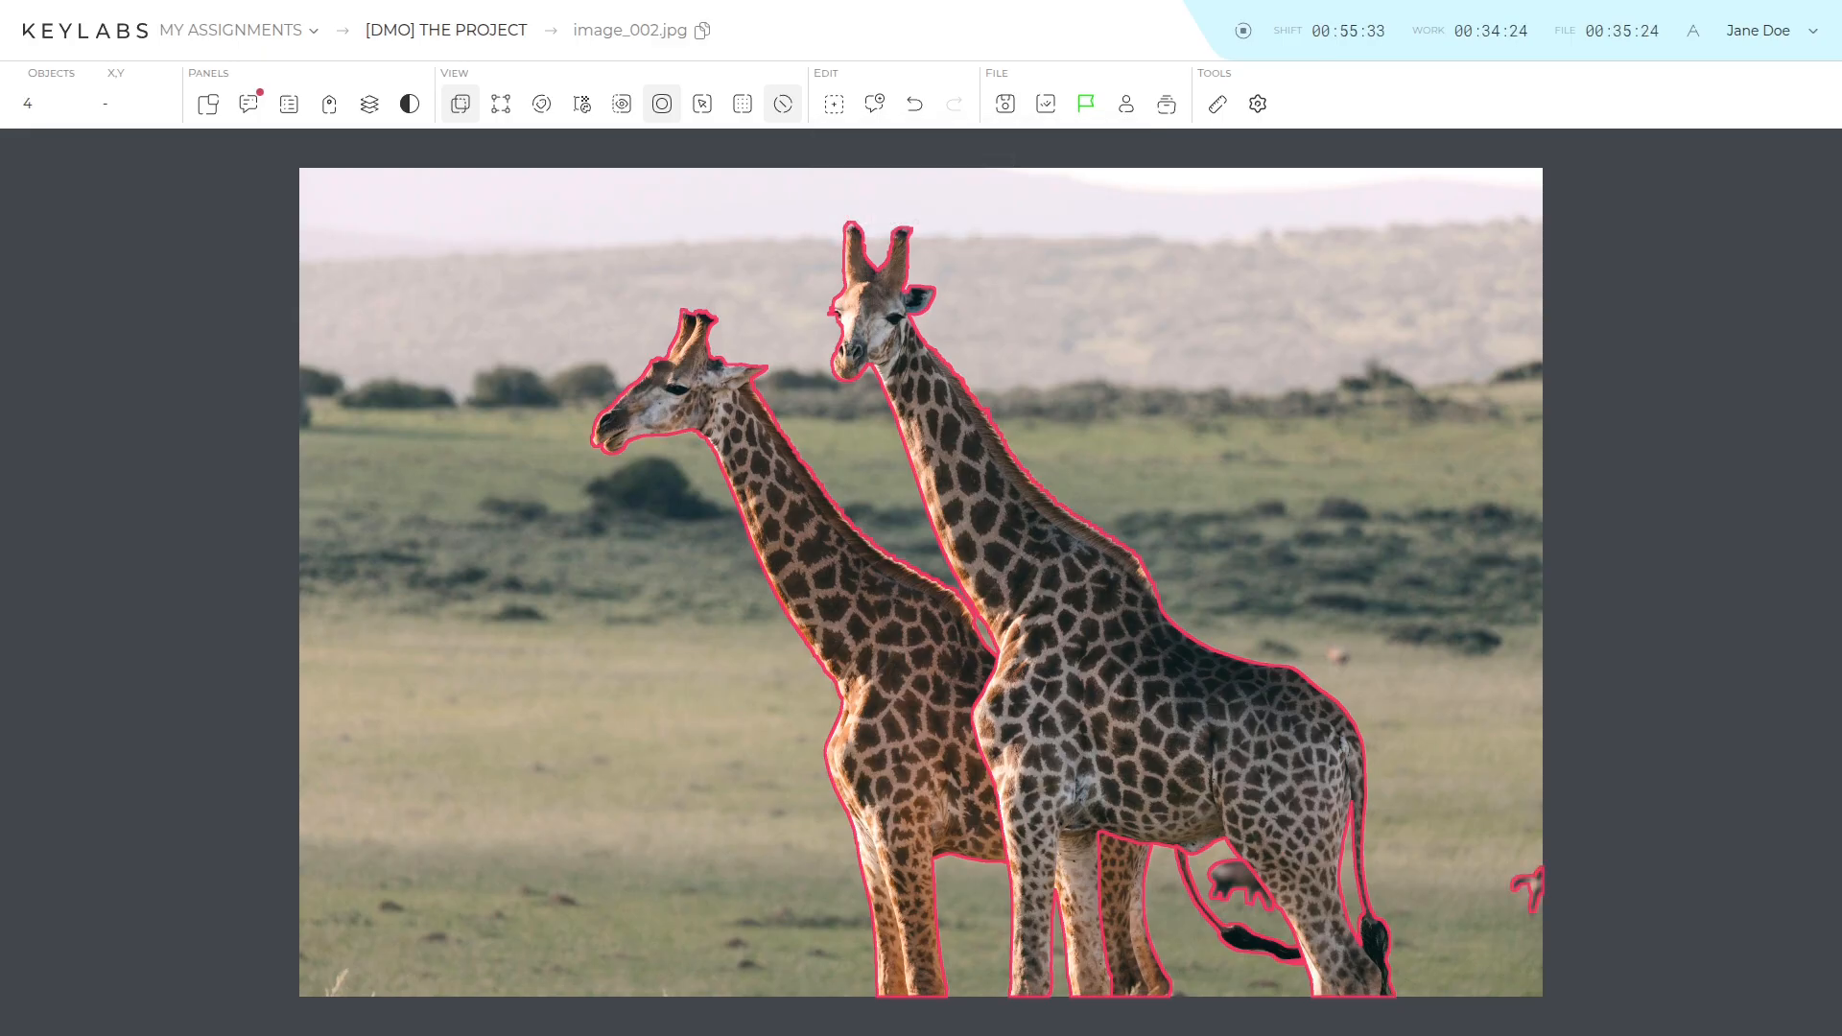
pyautogui.press('n')
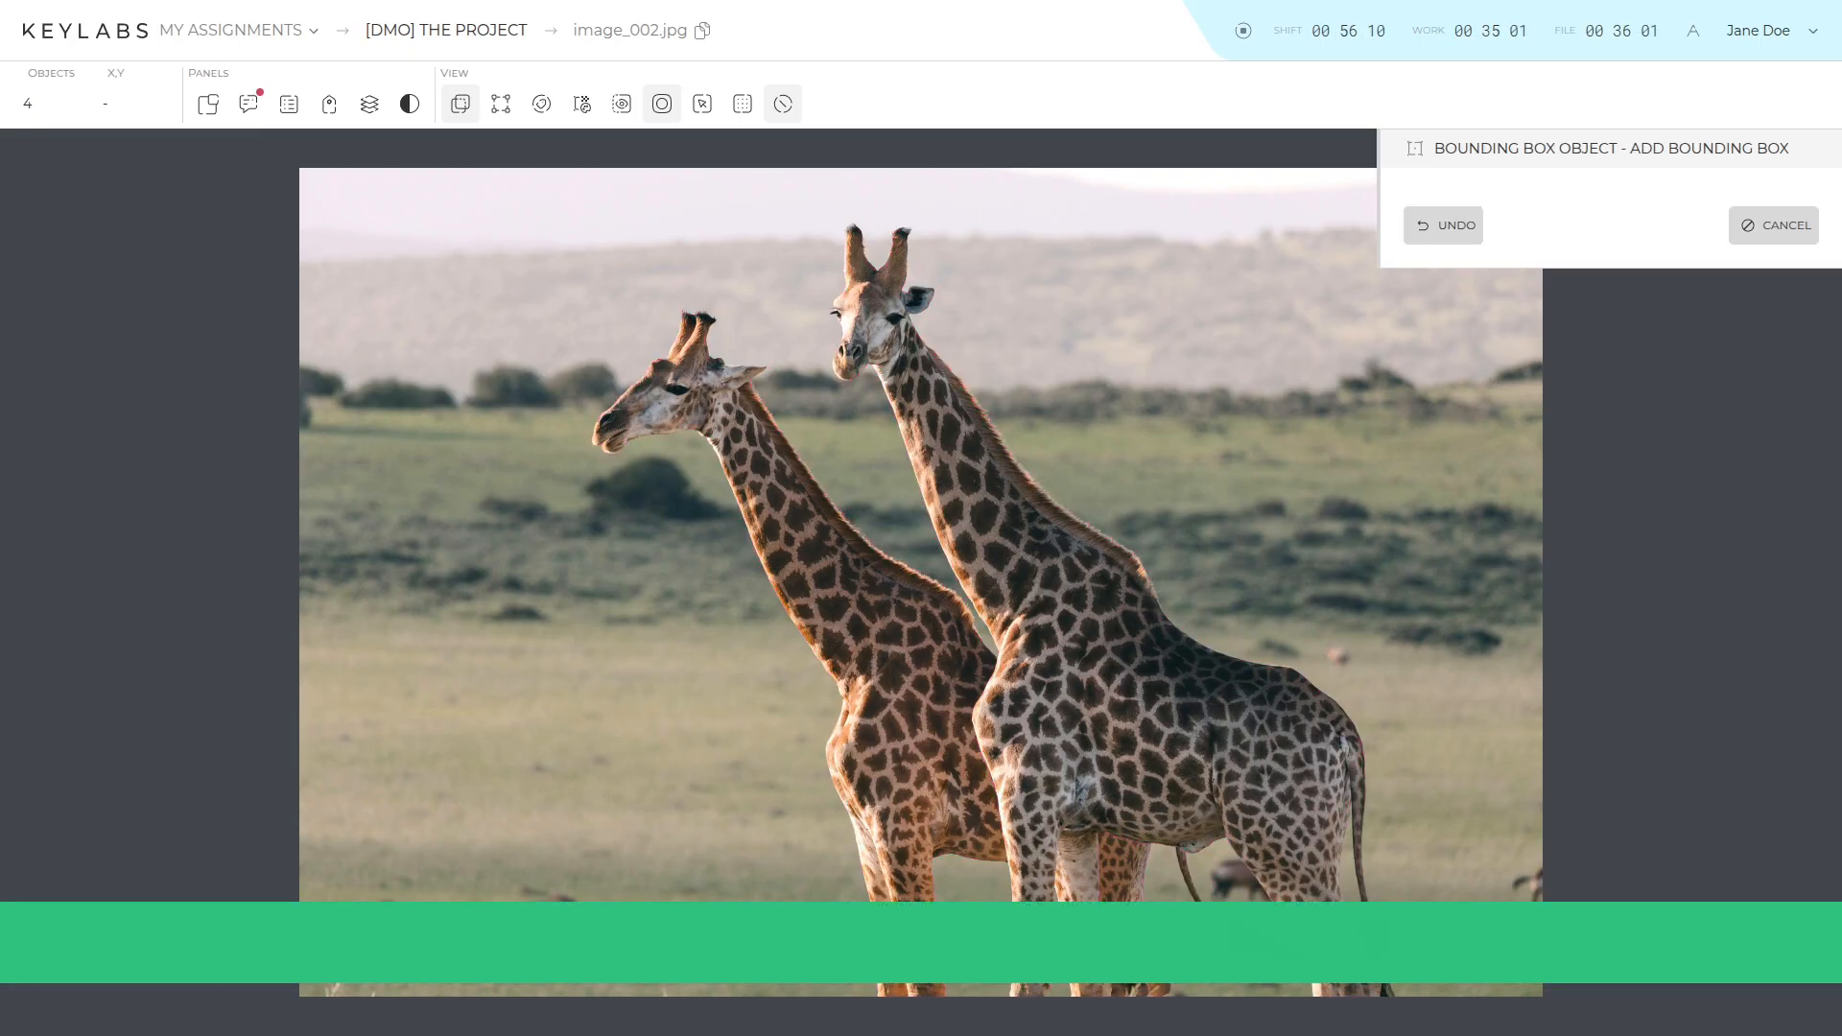
pyautogui.hotkey('ctrl', 'shift')
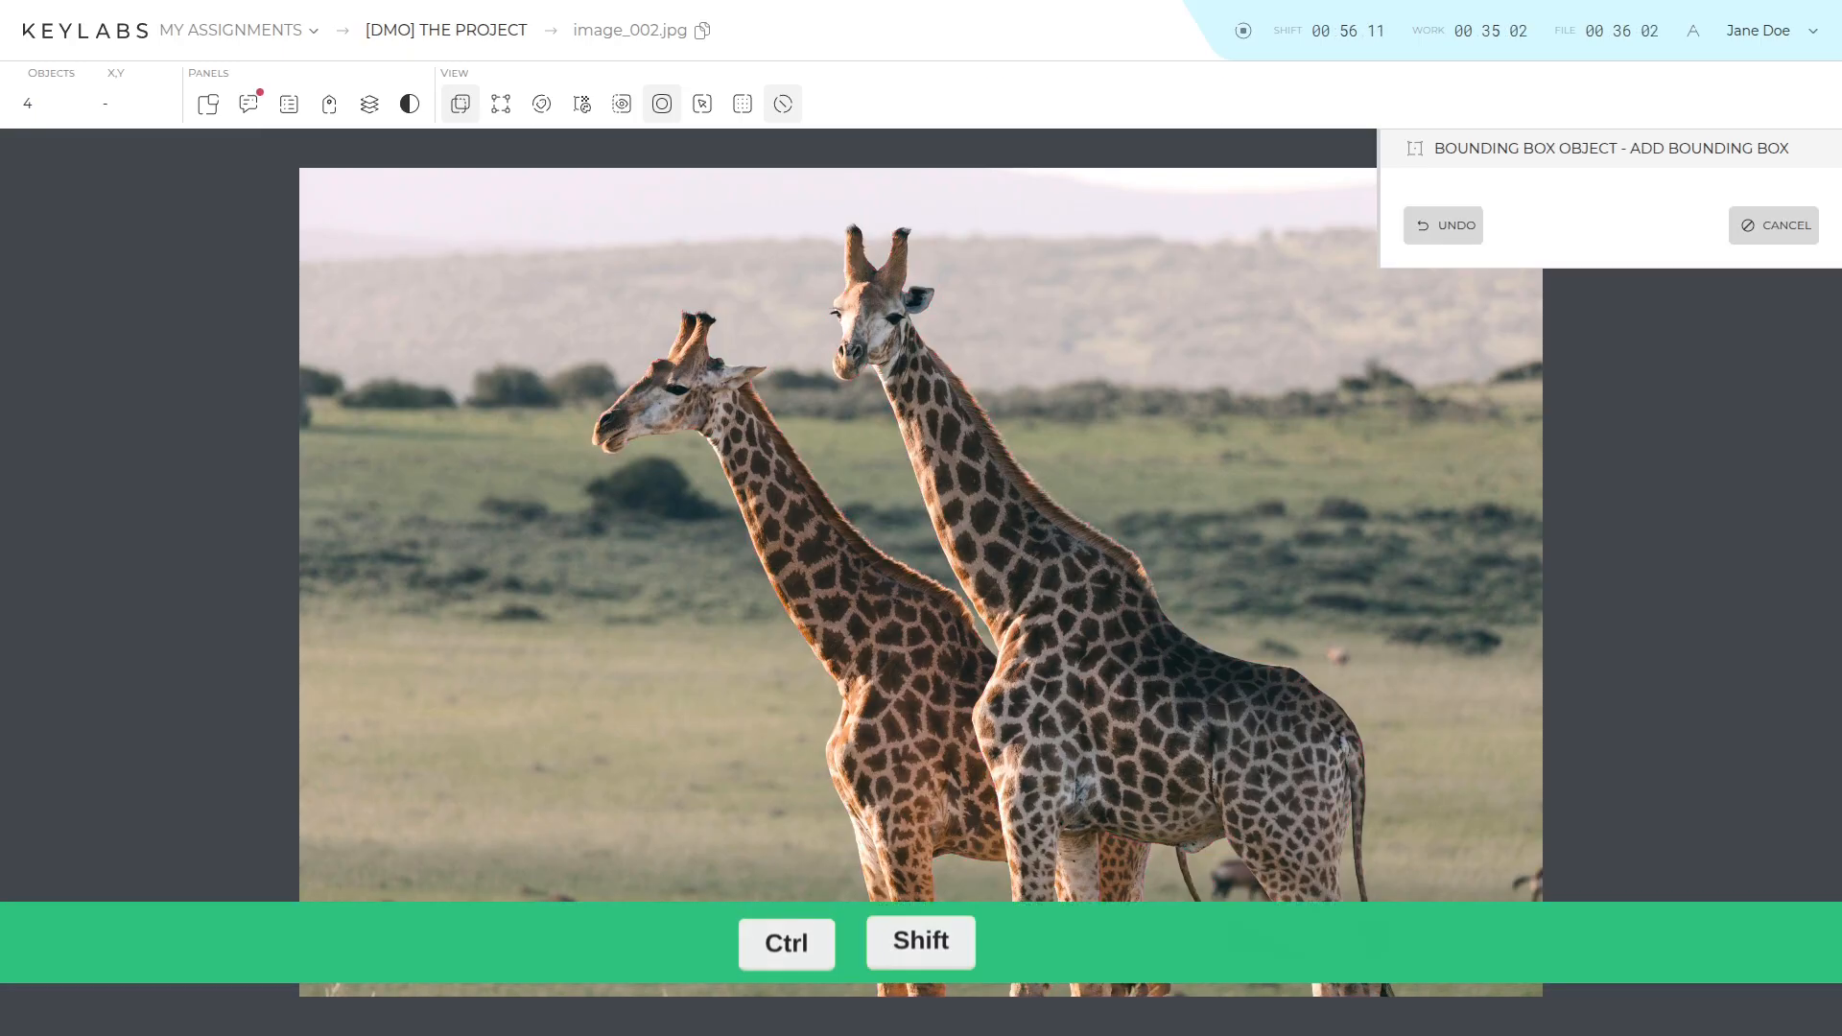
pyautogui.hotkey('ctrl', 'shift', '1')
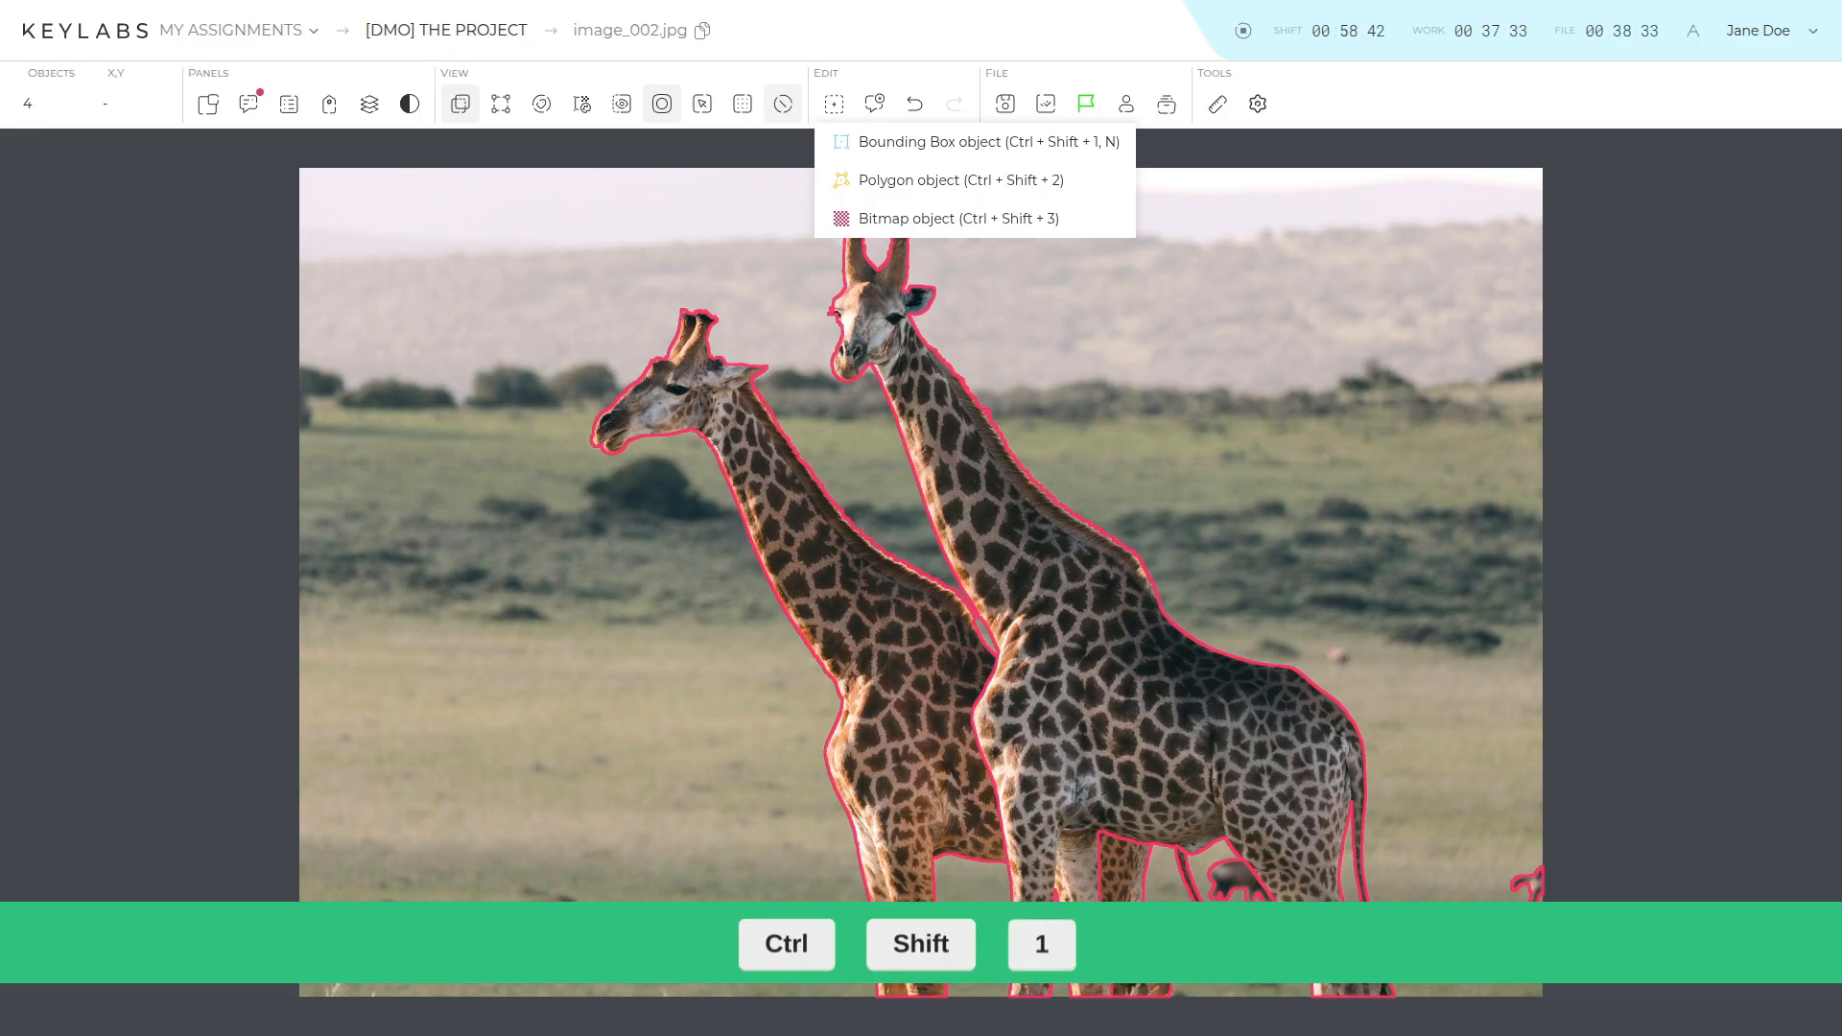
pyautogui.hotkey('ctrl', 'shift', '2')
pyautogui.hotkey('ctrl', 'shift', '3')
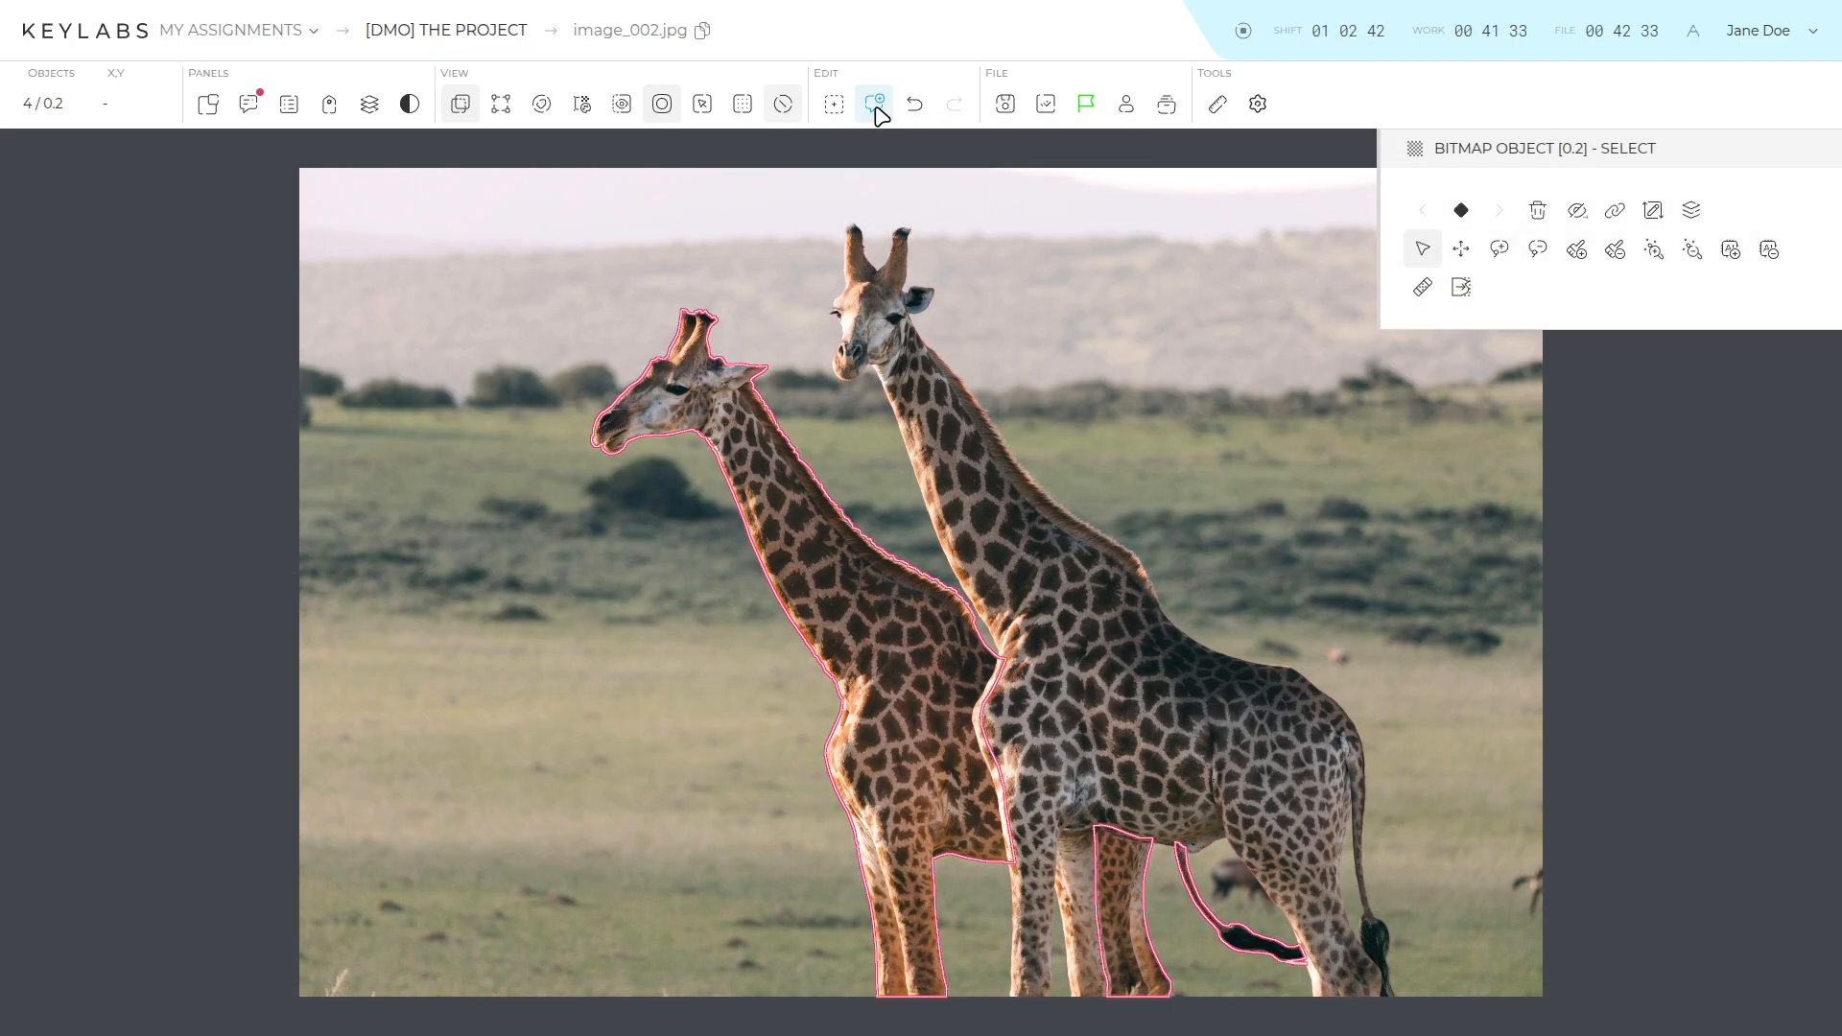
# Add the comment "the attribute is fixed" to the front-facing left giraffe's bitmap object, with status Resolved and type External.
pyautogui.click(874, 105)
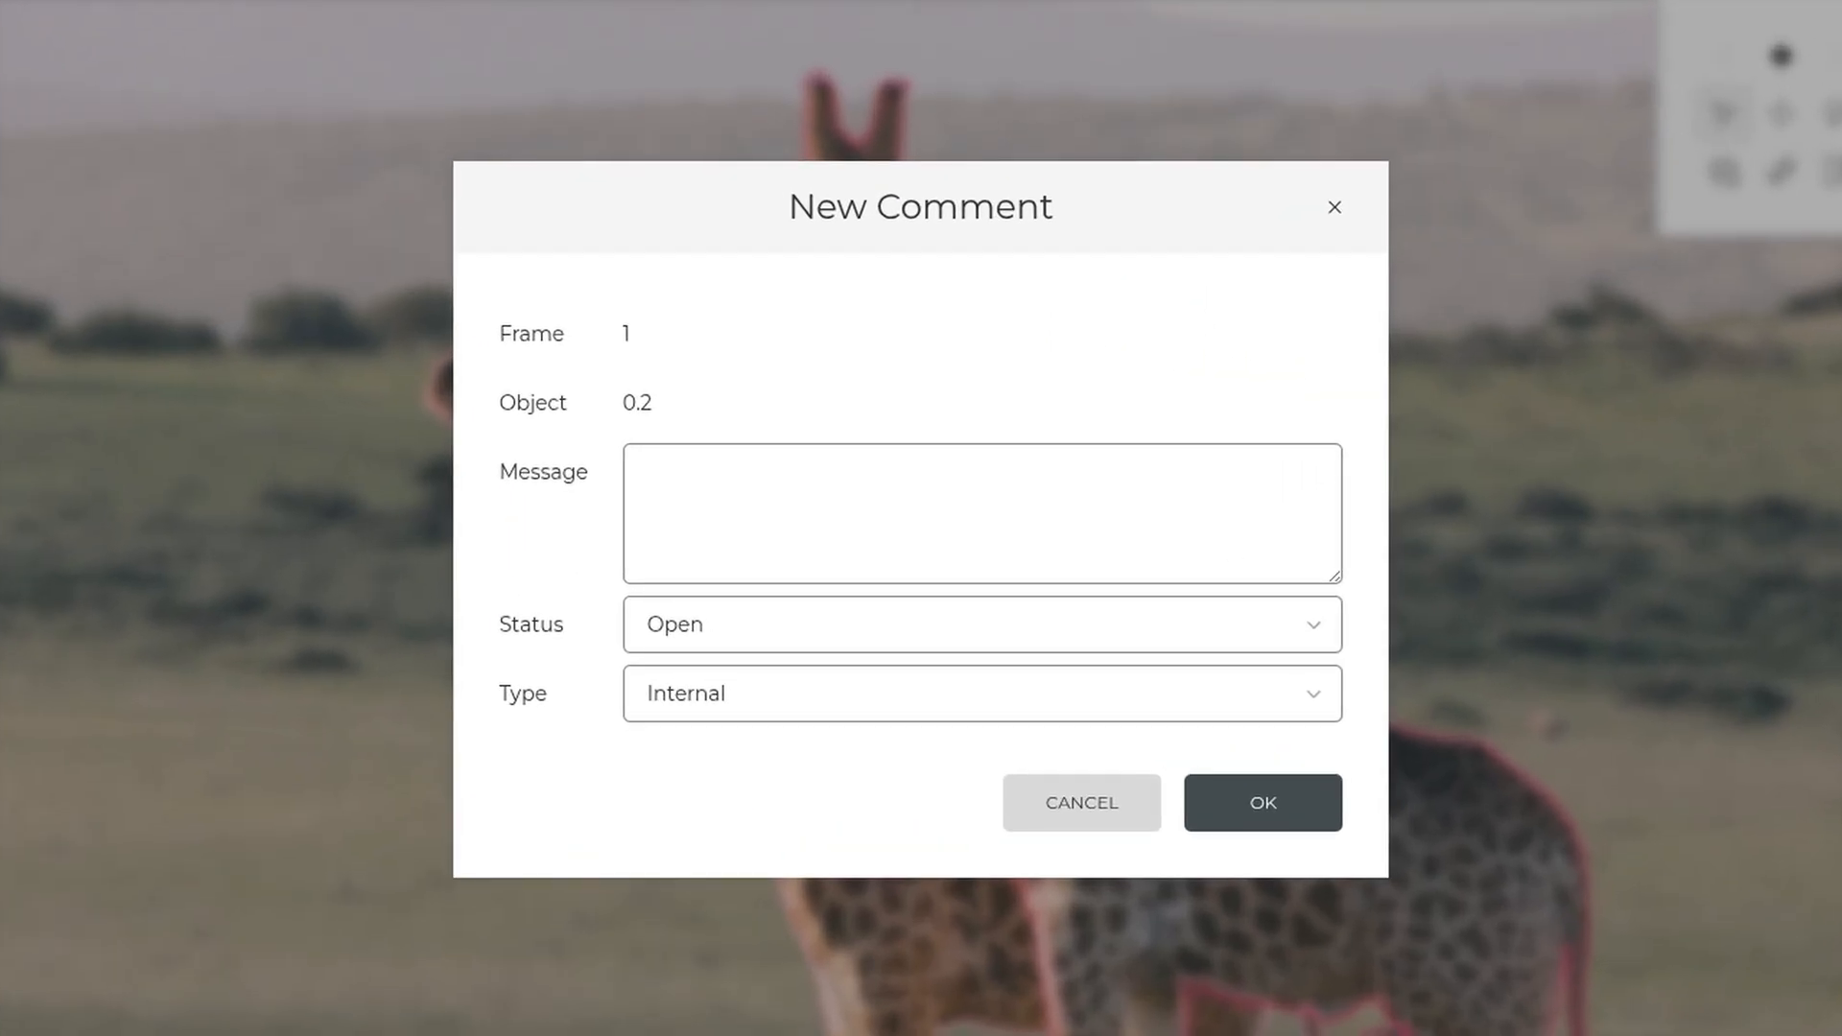
pyautogui.click(649, 472)
pyautogui.write('the attribute is fixed')
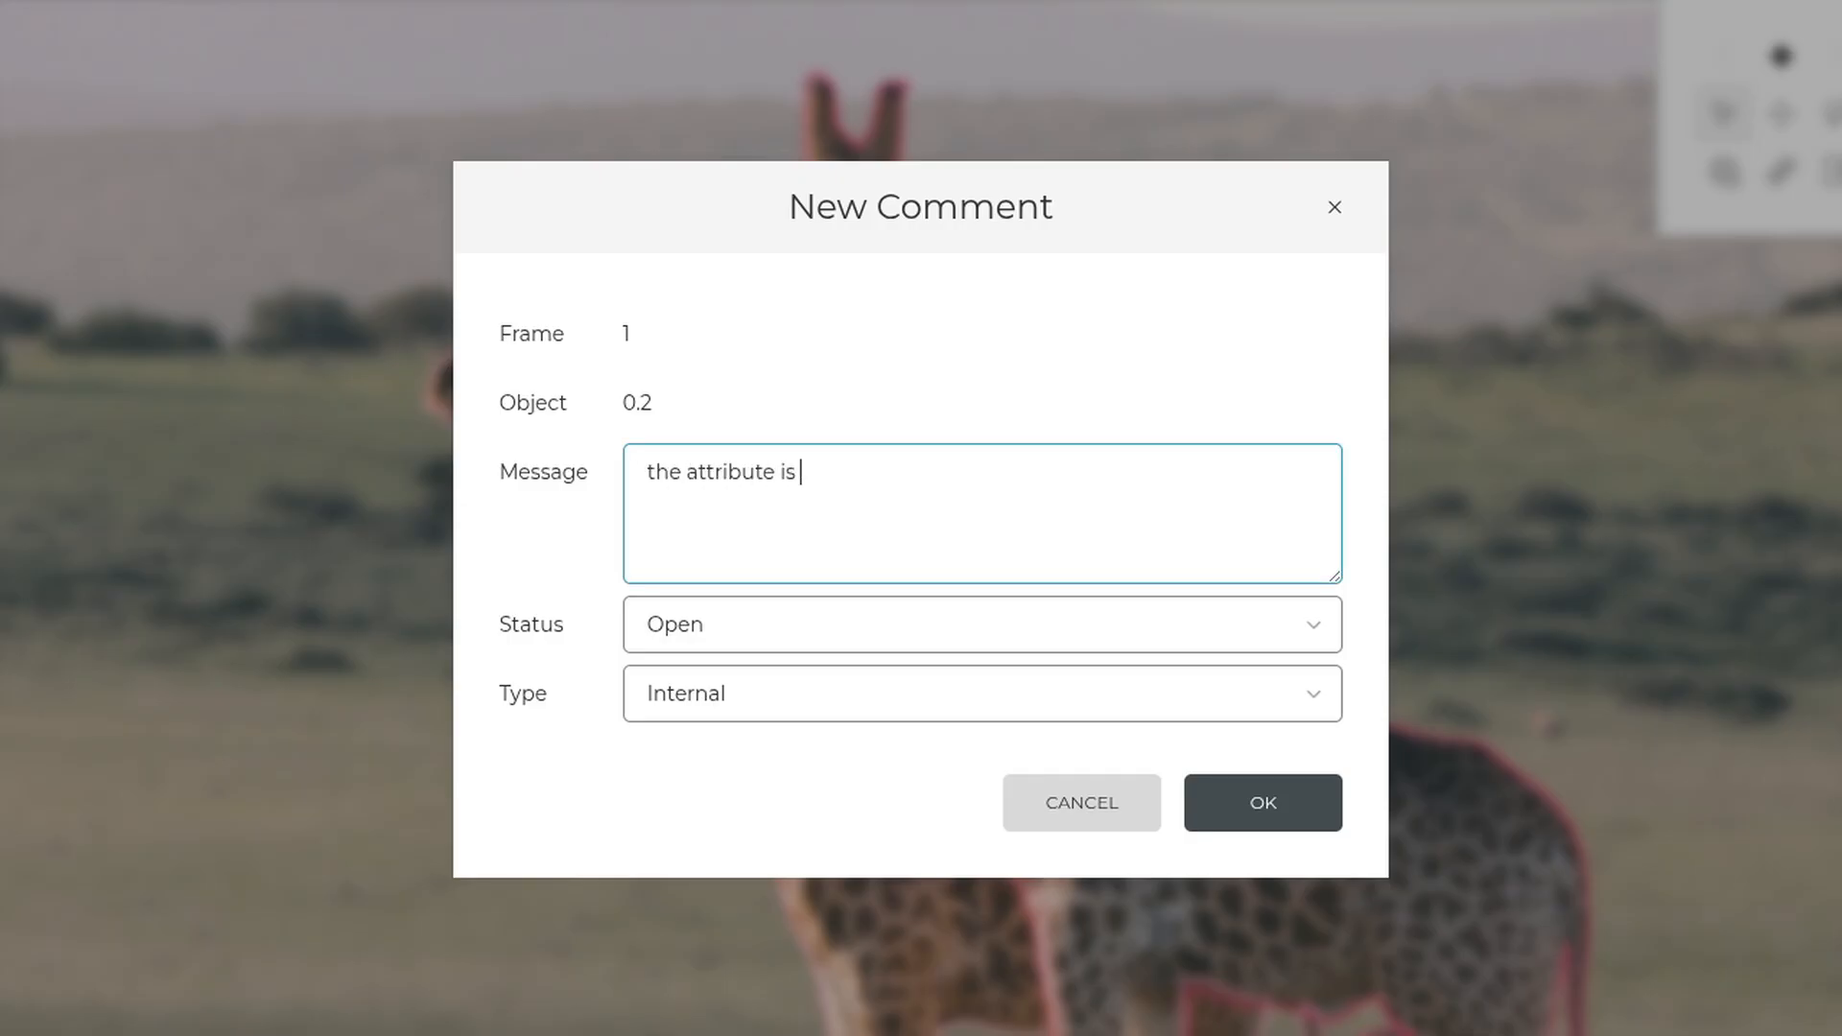
pyautogui.press('Tab')
pyautogui.press('Down')
pyautogui.press('Tab')
pyautogui.press('Down')
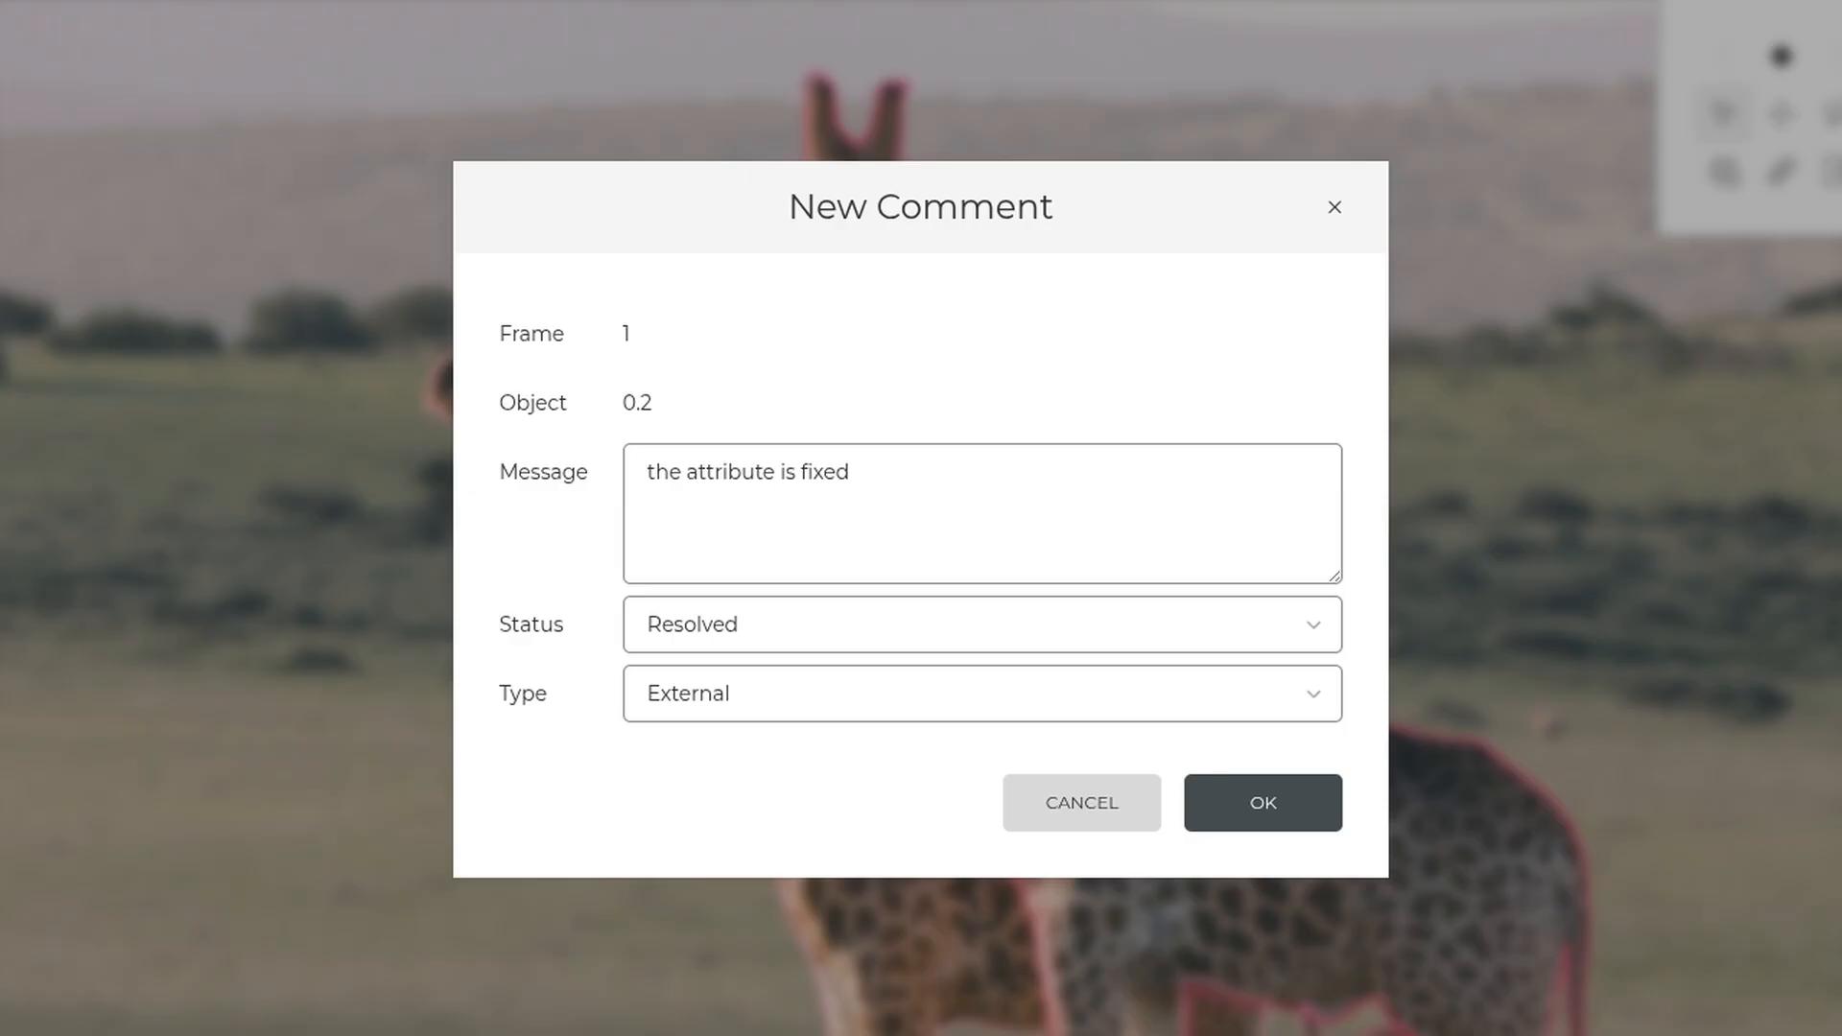
pyautogui.press('Tab')
pyautogui.press('Return')
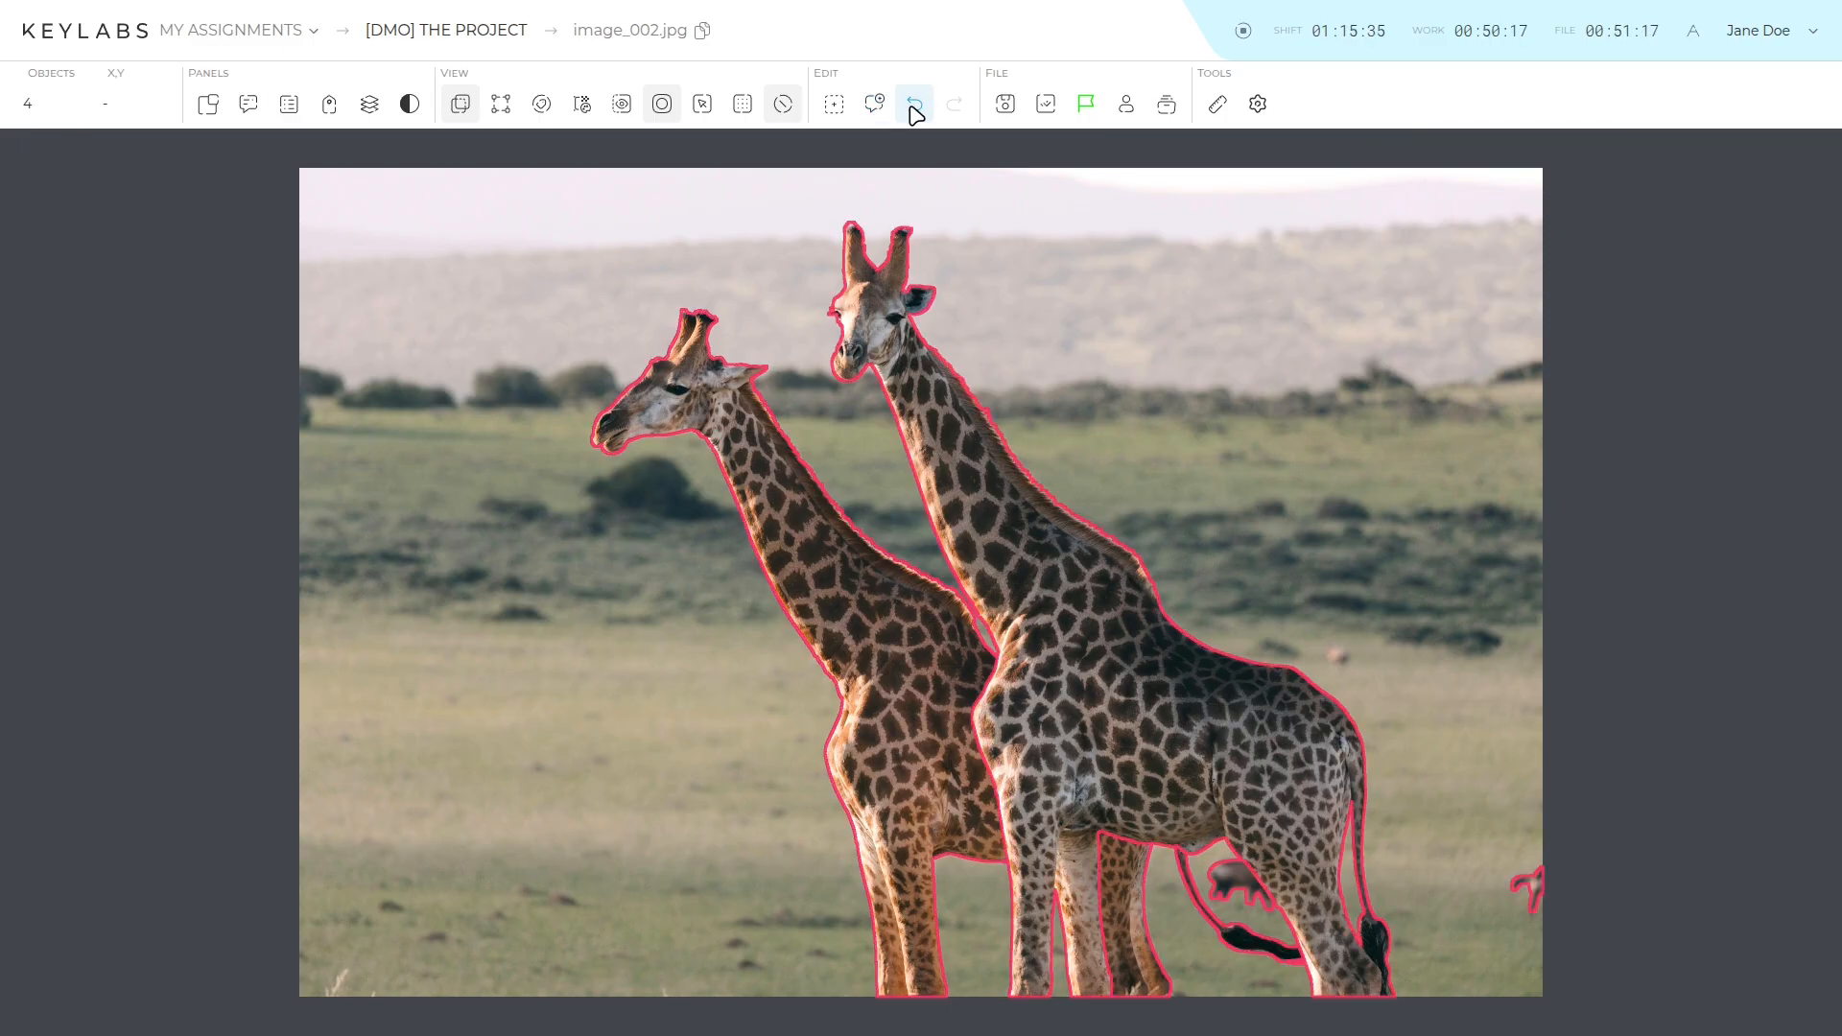
# Undo and redo the last edit on image_002.jpg, and save the file.
pyautogui.click(911, 109)
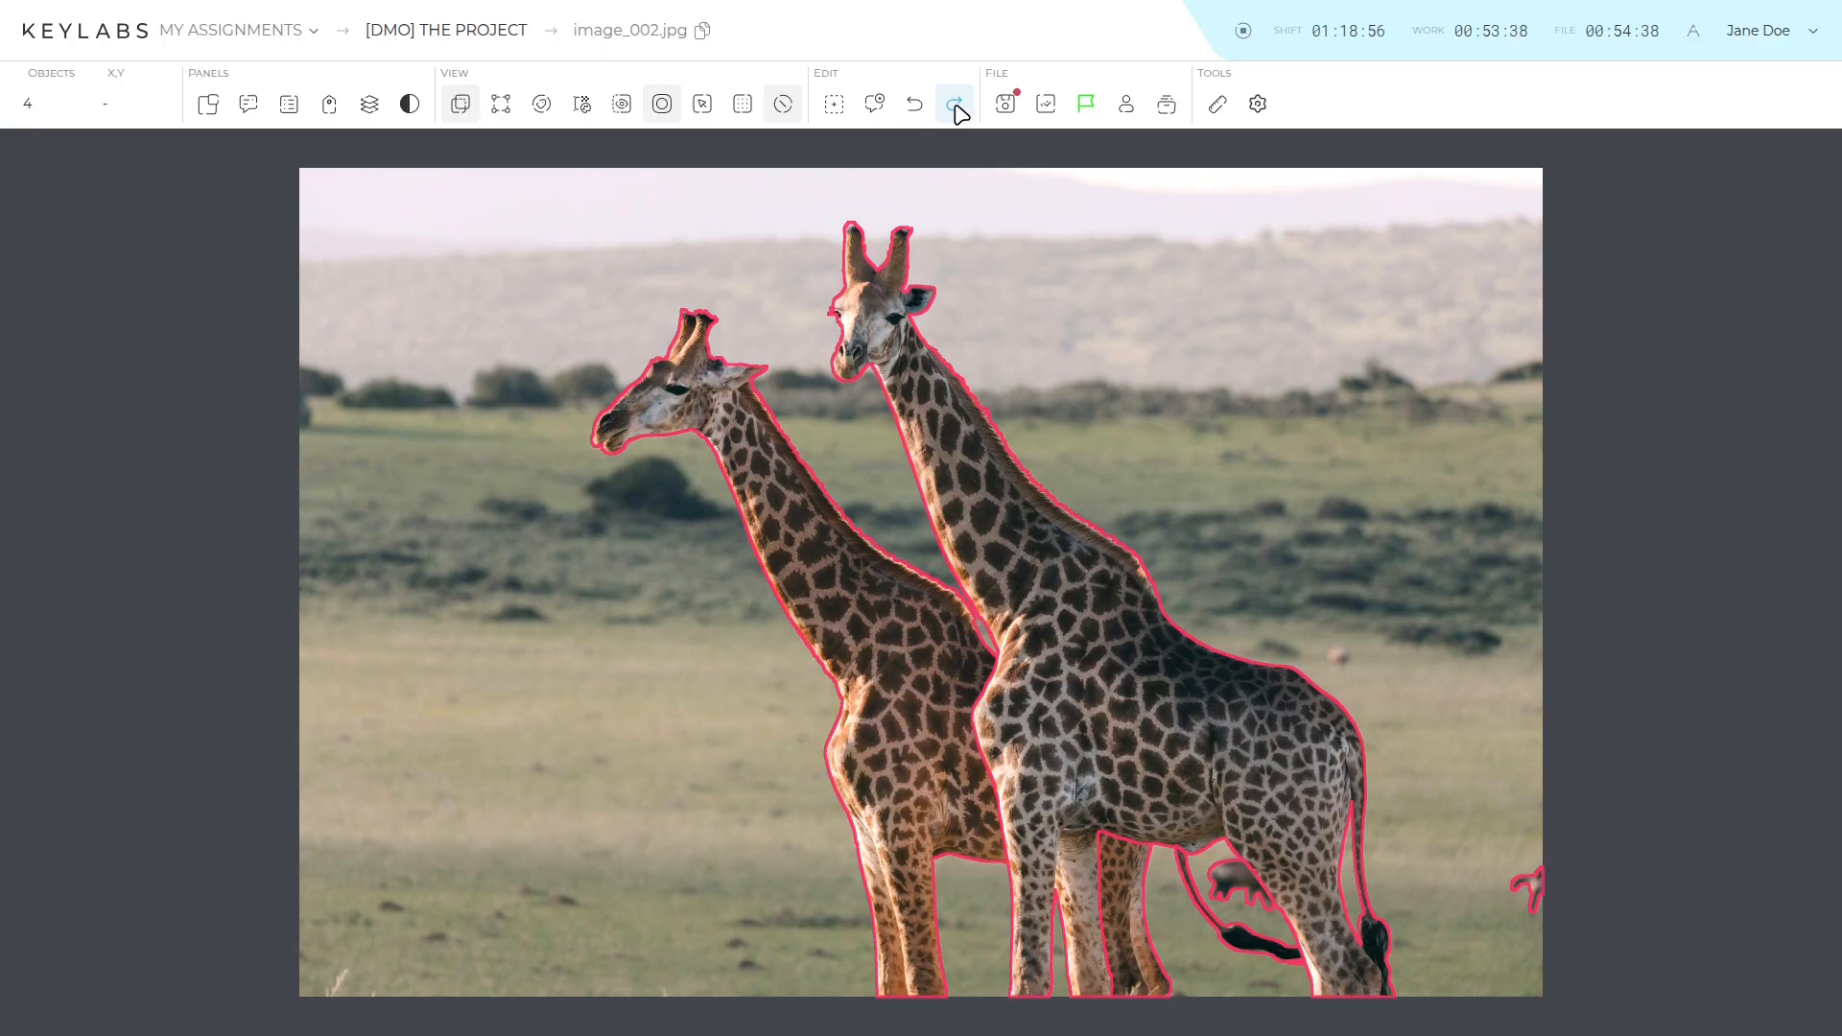
pyautogui.click(954, 106)
pyautogui.hotkey('ctrl', 'shift', 'z')
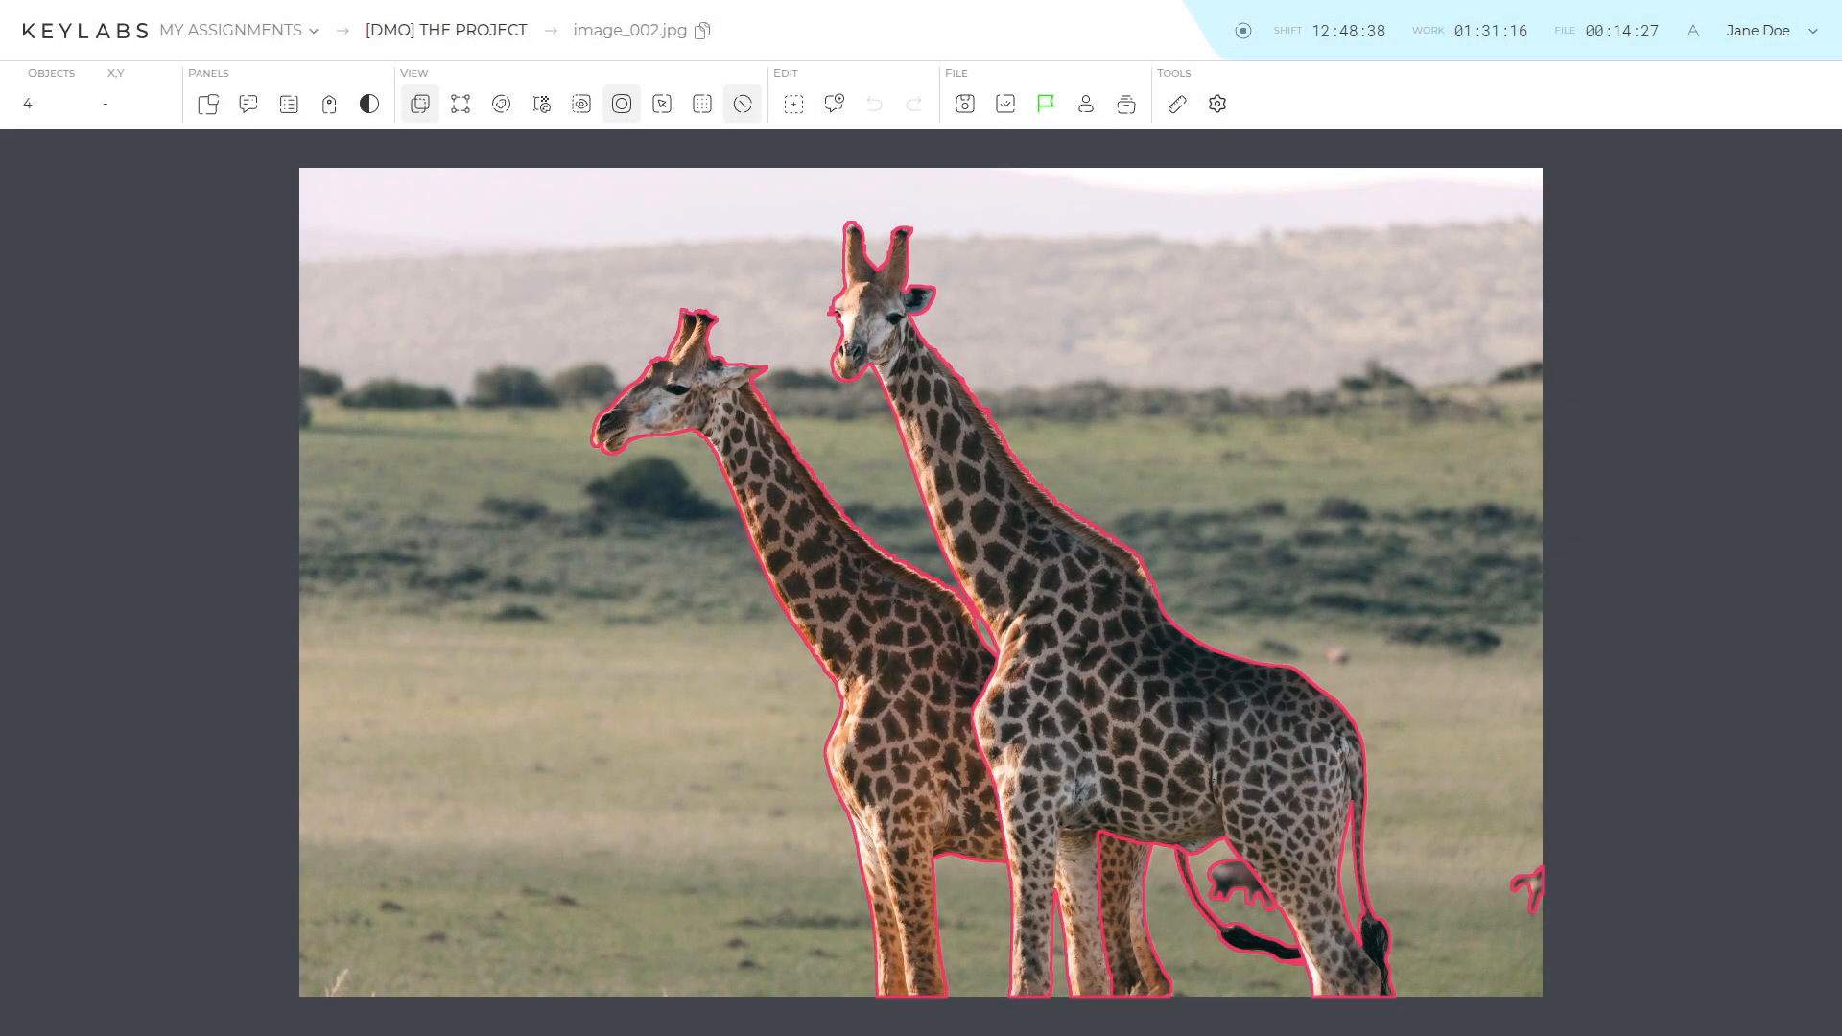
pyautogui.click(966, 113)
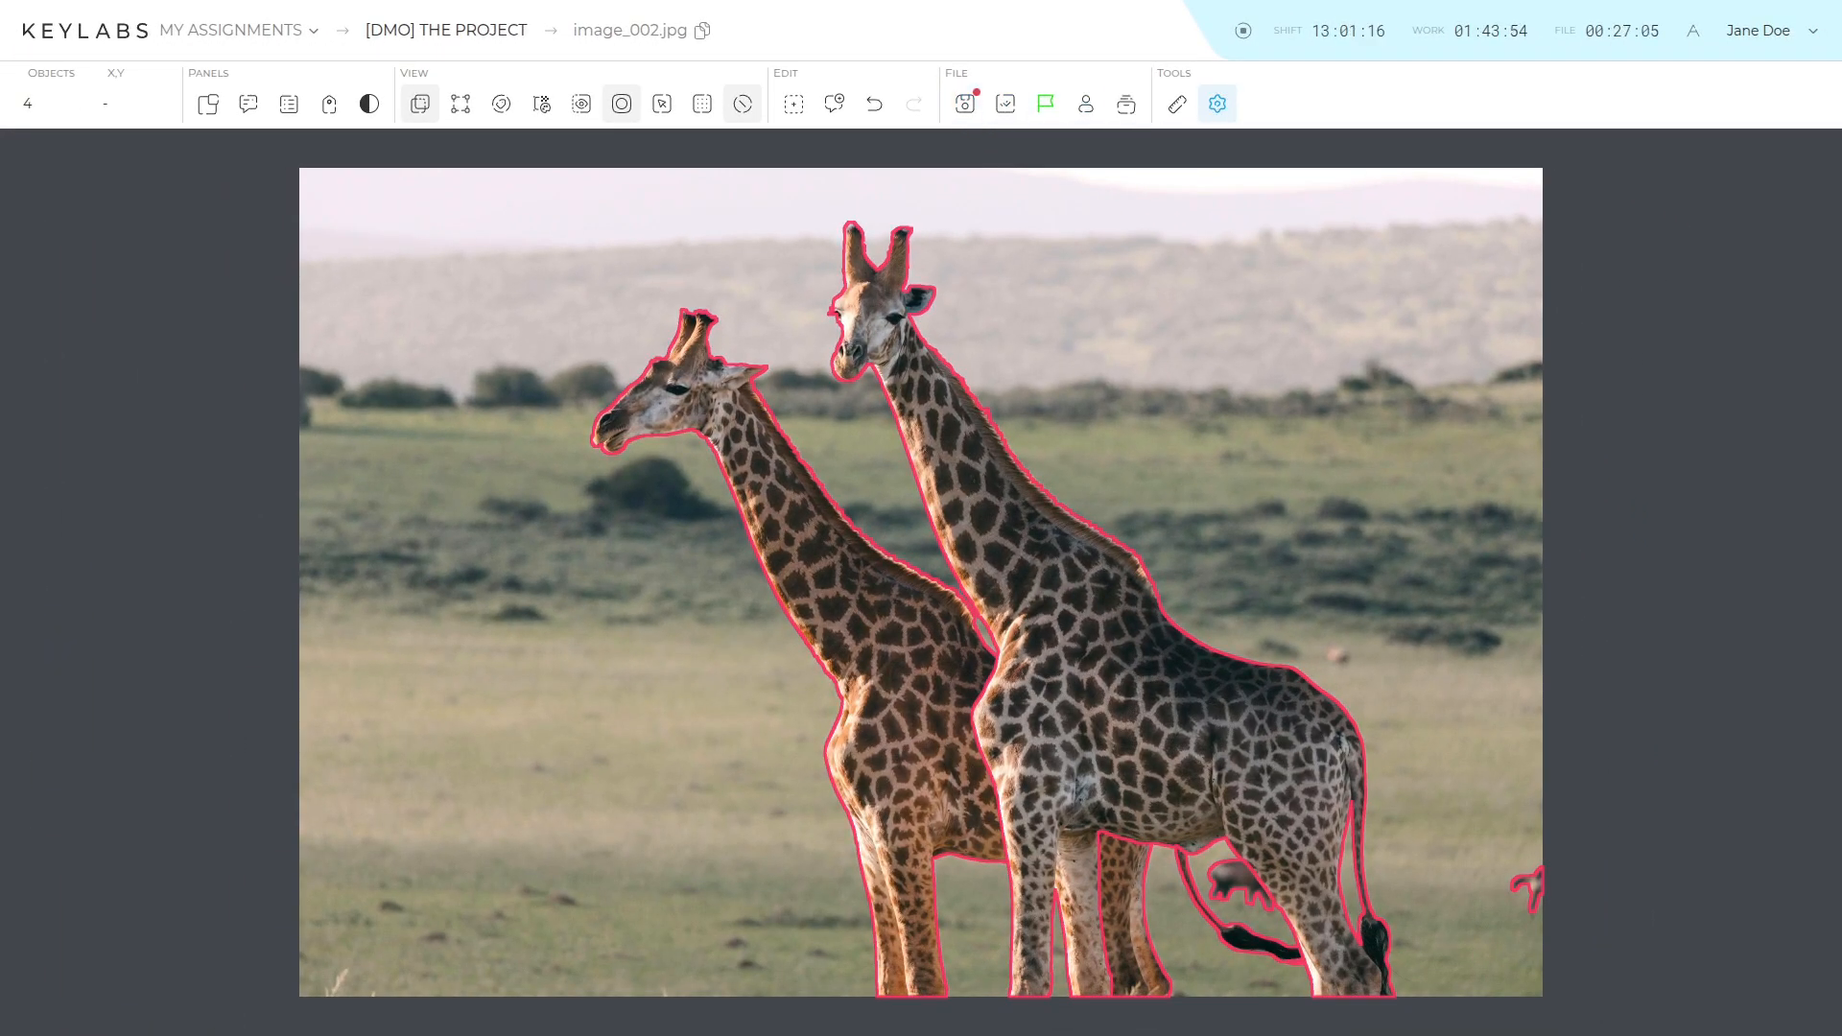
# Enable auto save with an interval of 5 minutes in the preferences, and save the current file.
pyautogui.click(1216, 103)
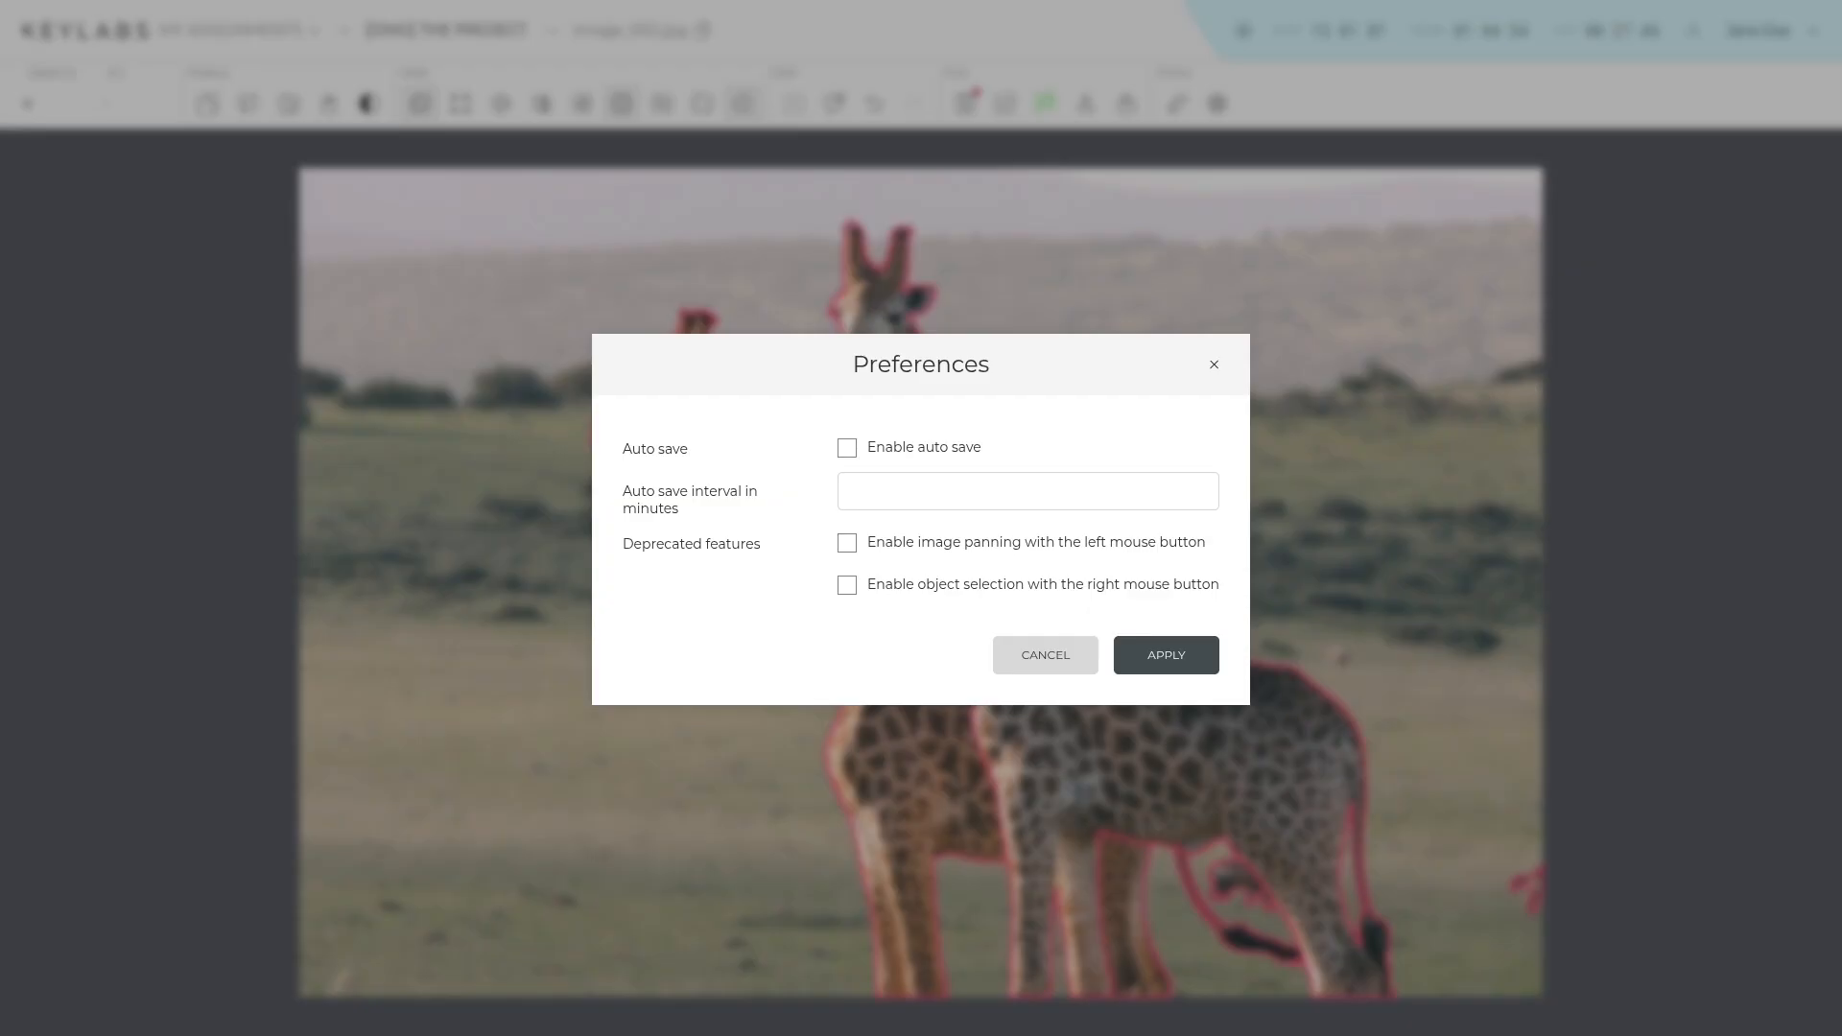
pyautogui.click(846, 448)
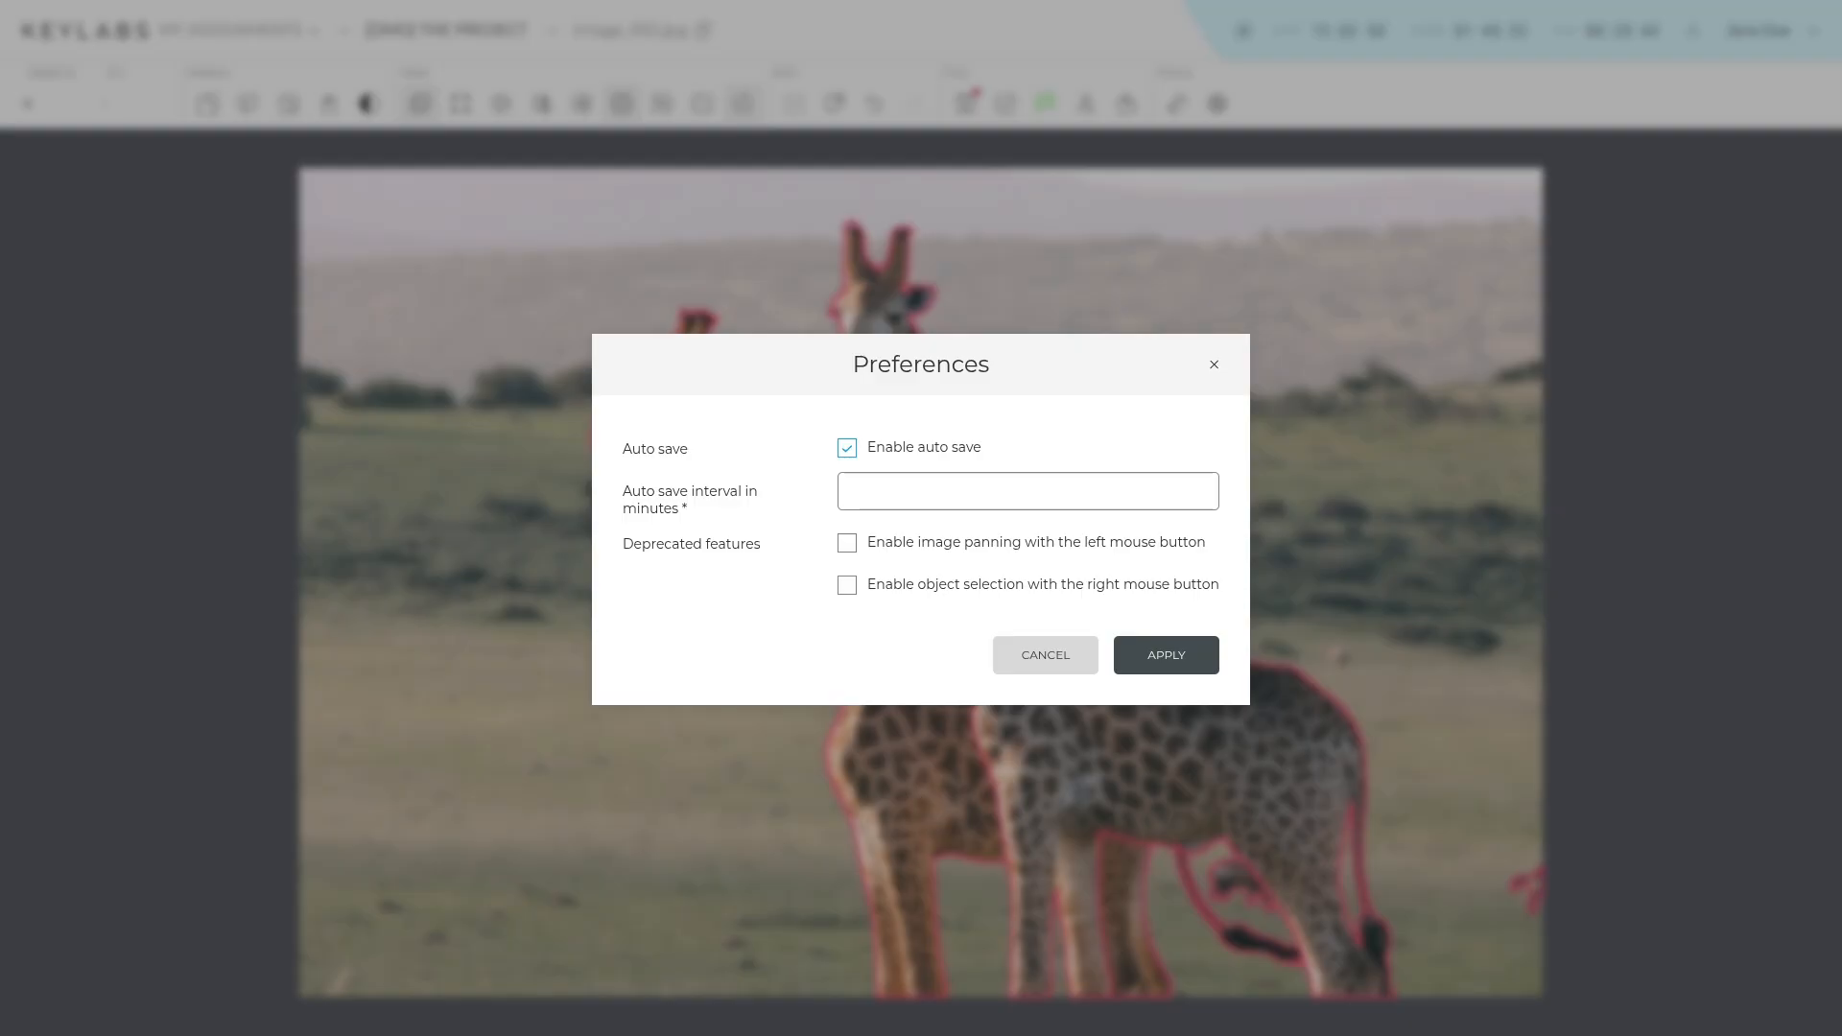
pyautogui.write('5')
pyautogui.click(1166, 656)
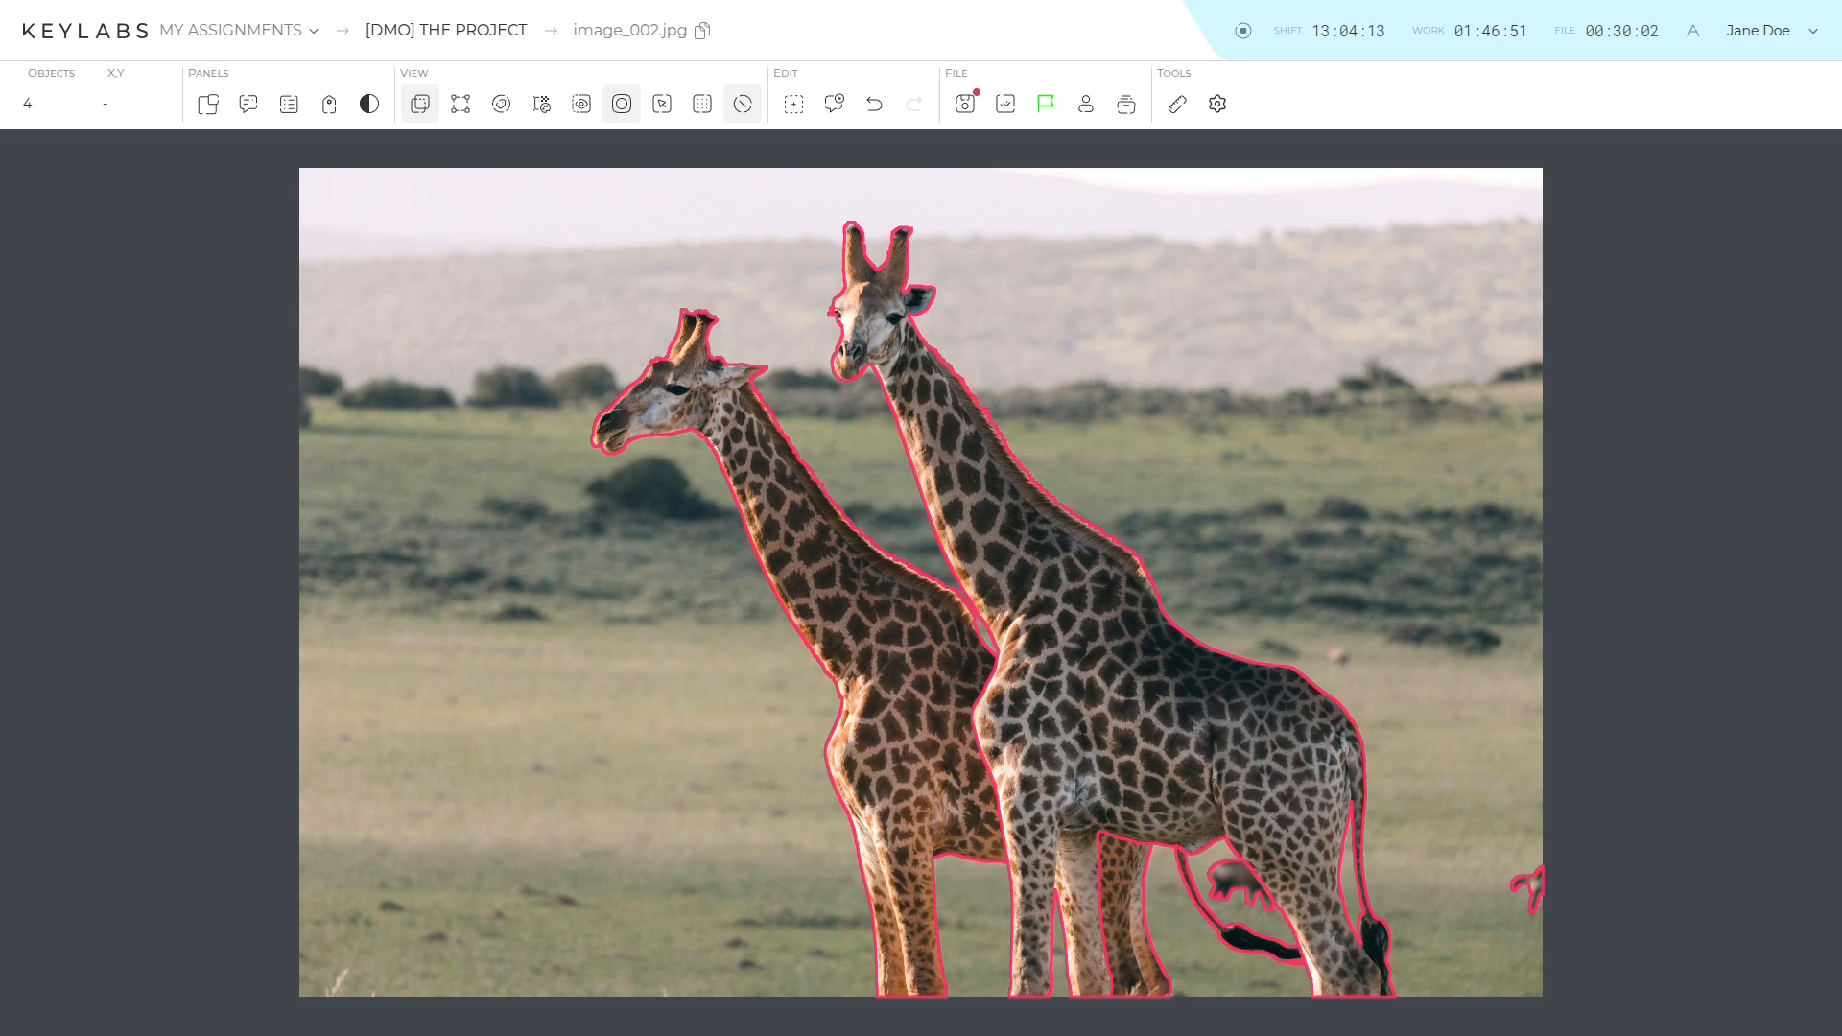
pyautogui.hotkey('ctrl', 's')
pyautogui.hotkey('ctrl', 's')
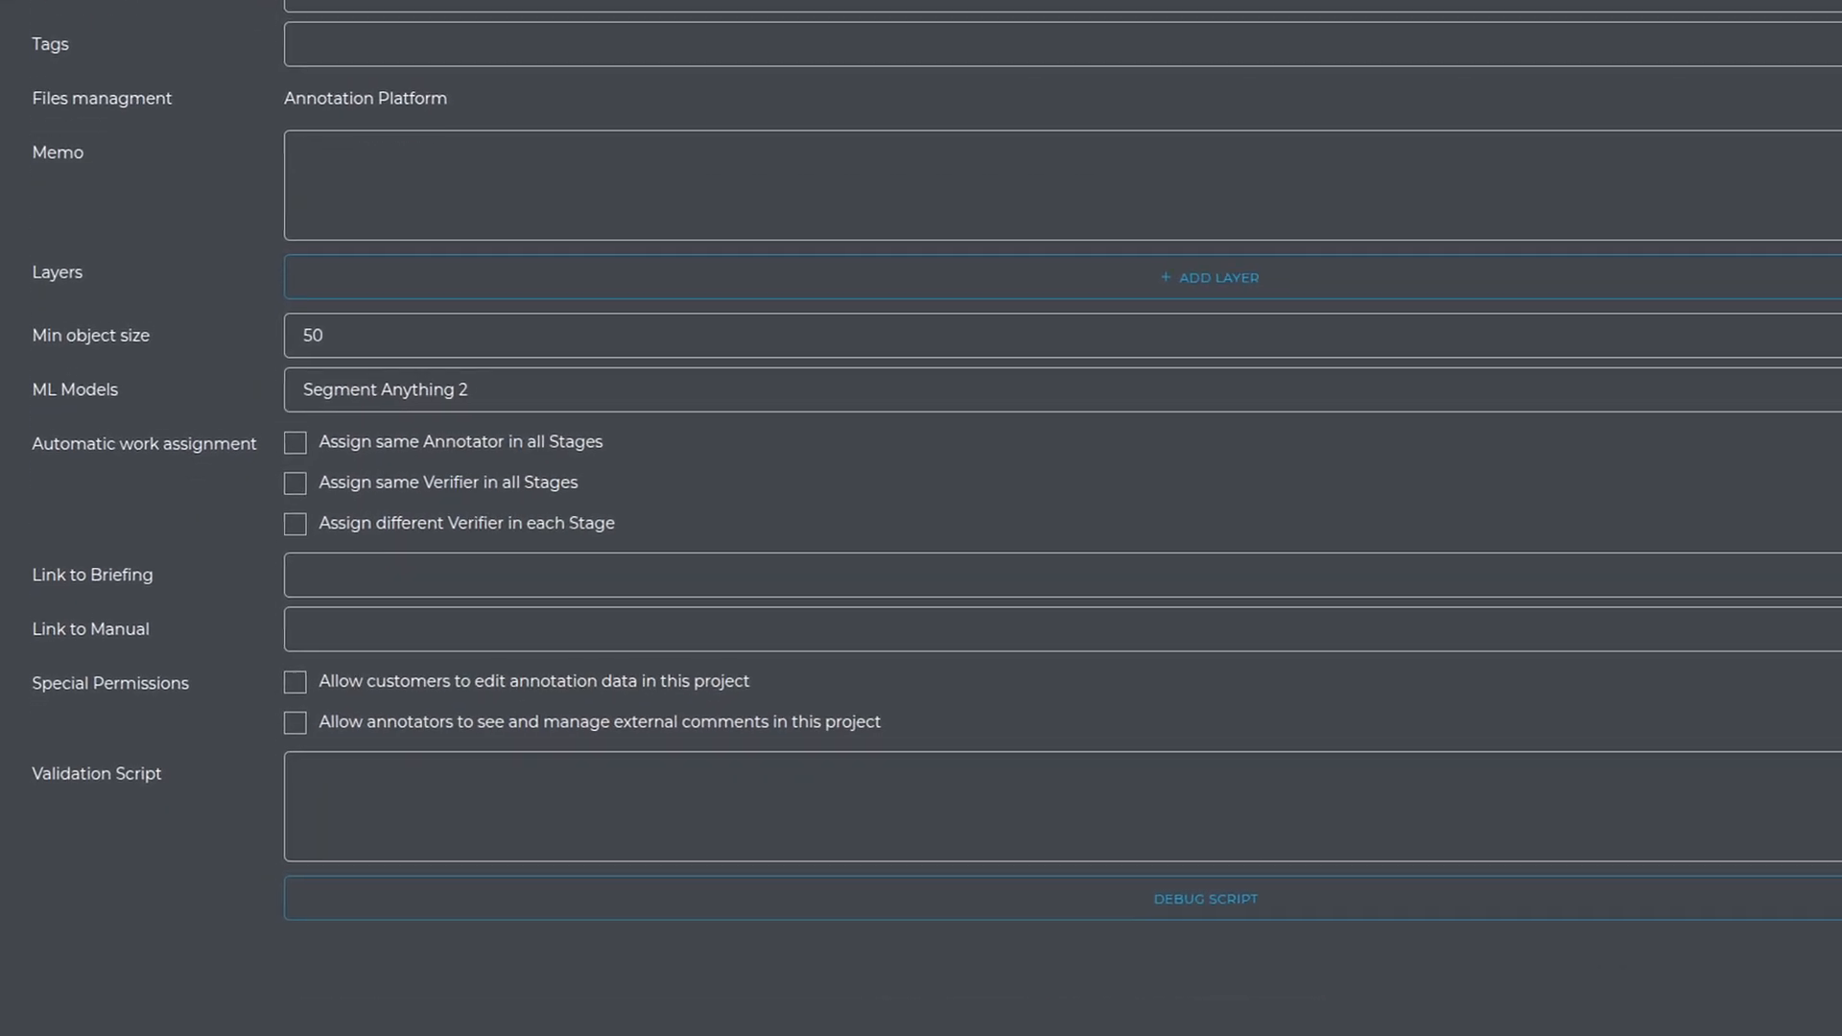
# Enter the project's validation script with the lines "#!/usr/bin/python3", "import sys", "import json" and "def main():".
pyautogui.click(309, 770)
pyautogui.write('#!/usr/bin/python3')
pyautogui.press('Return')
pyautogui.write('import sys')
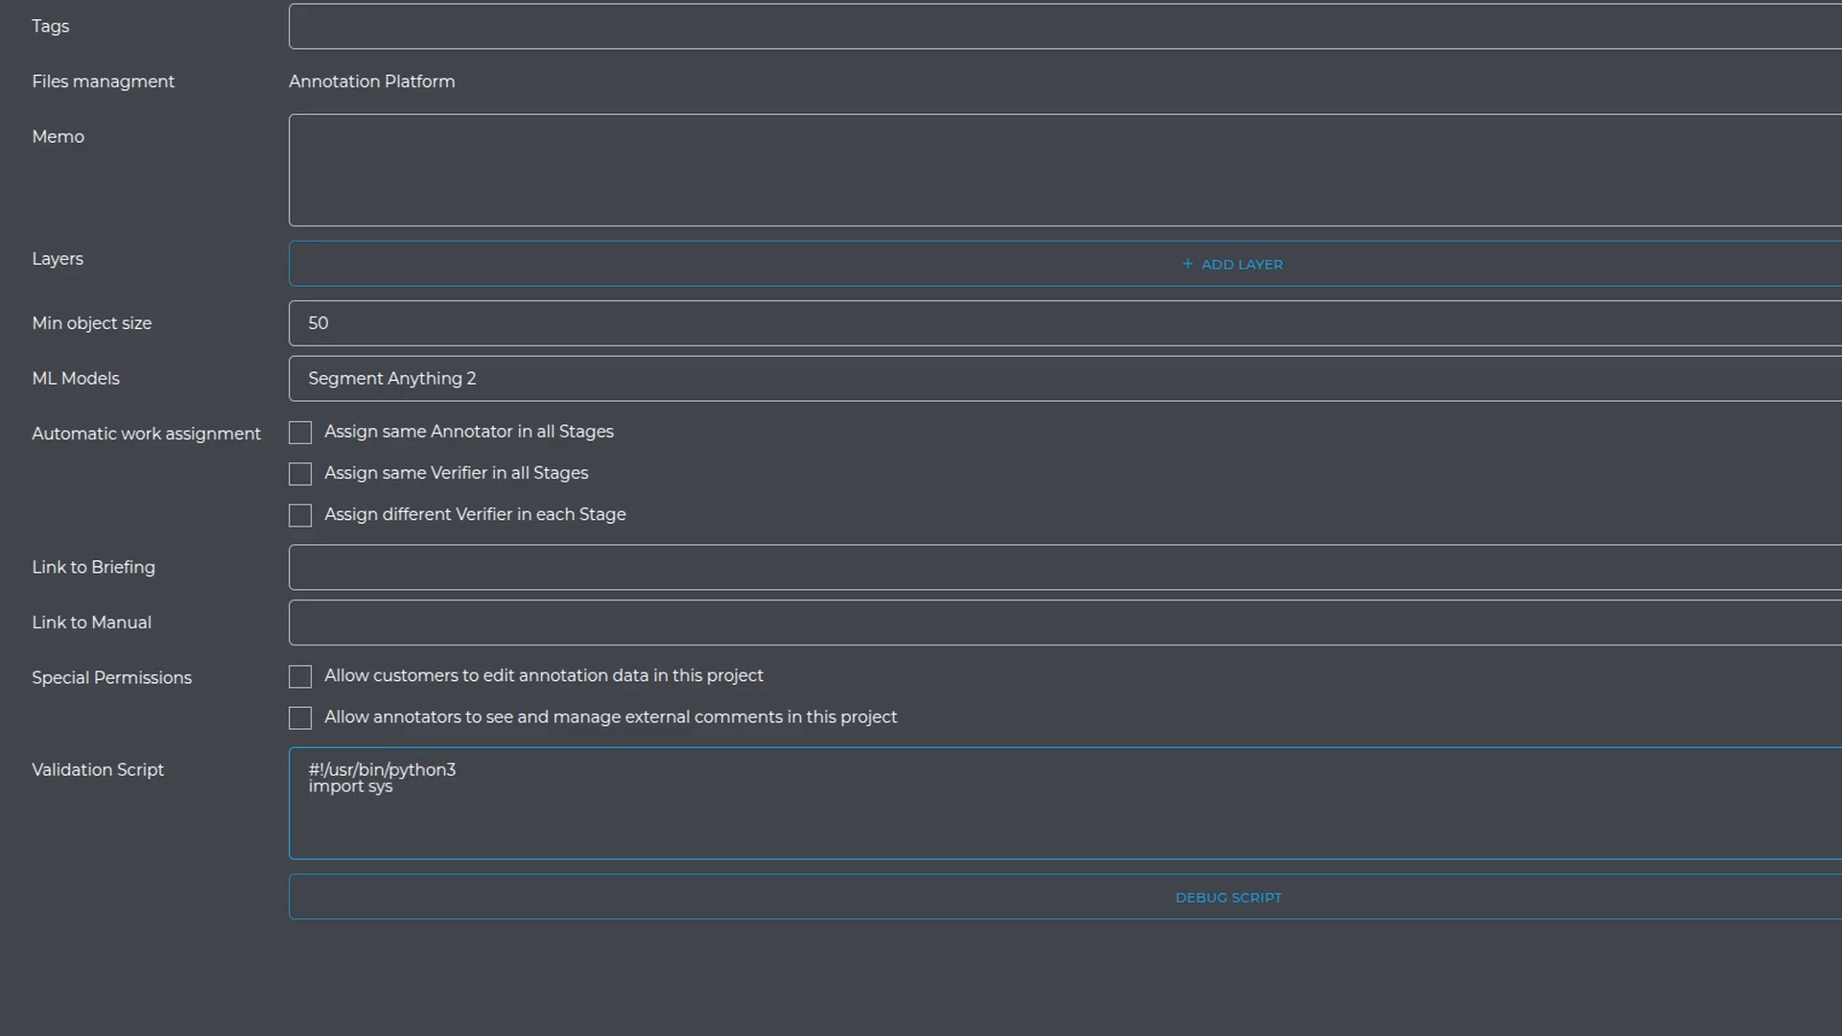
pyautogui.press('Return')
pyautogui.write('import json')
pyautogui.press('Return')
pyautogui.press('Return')
pyautogui.write('def main():')
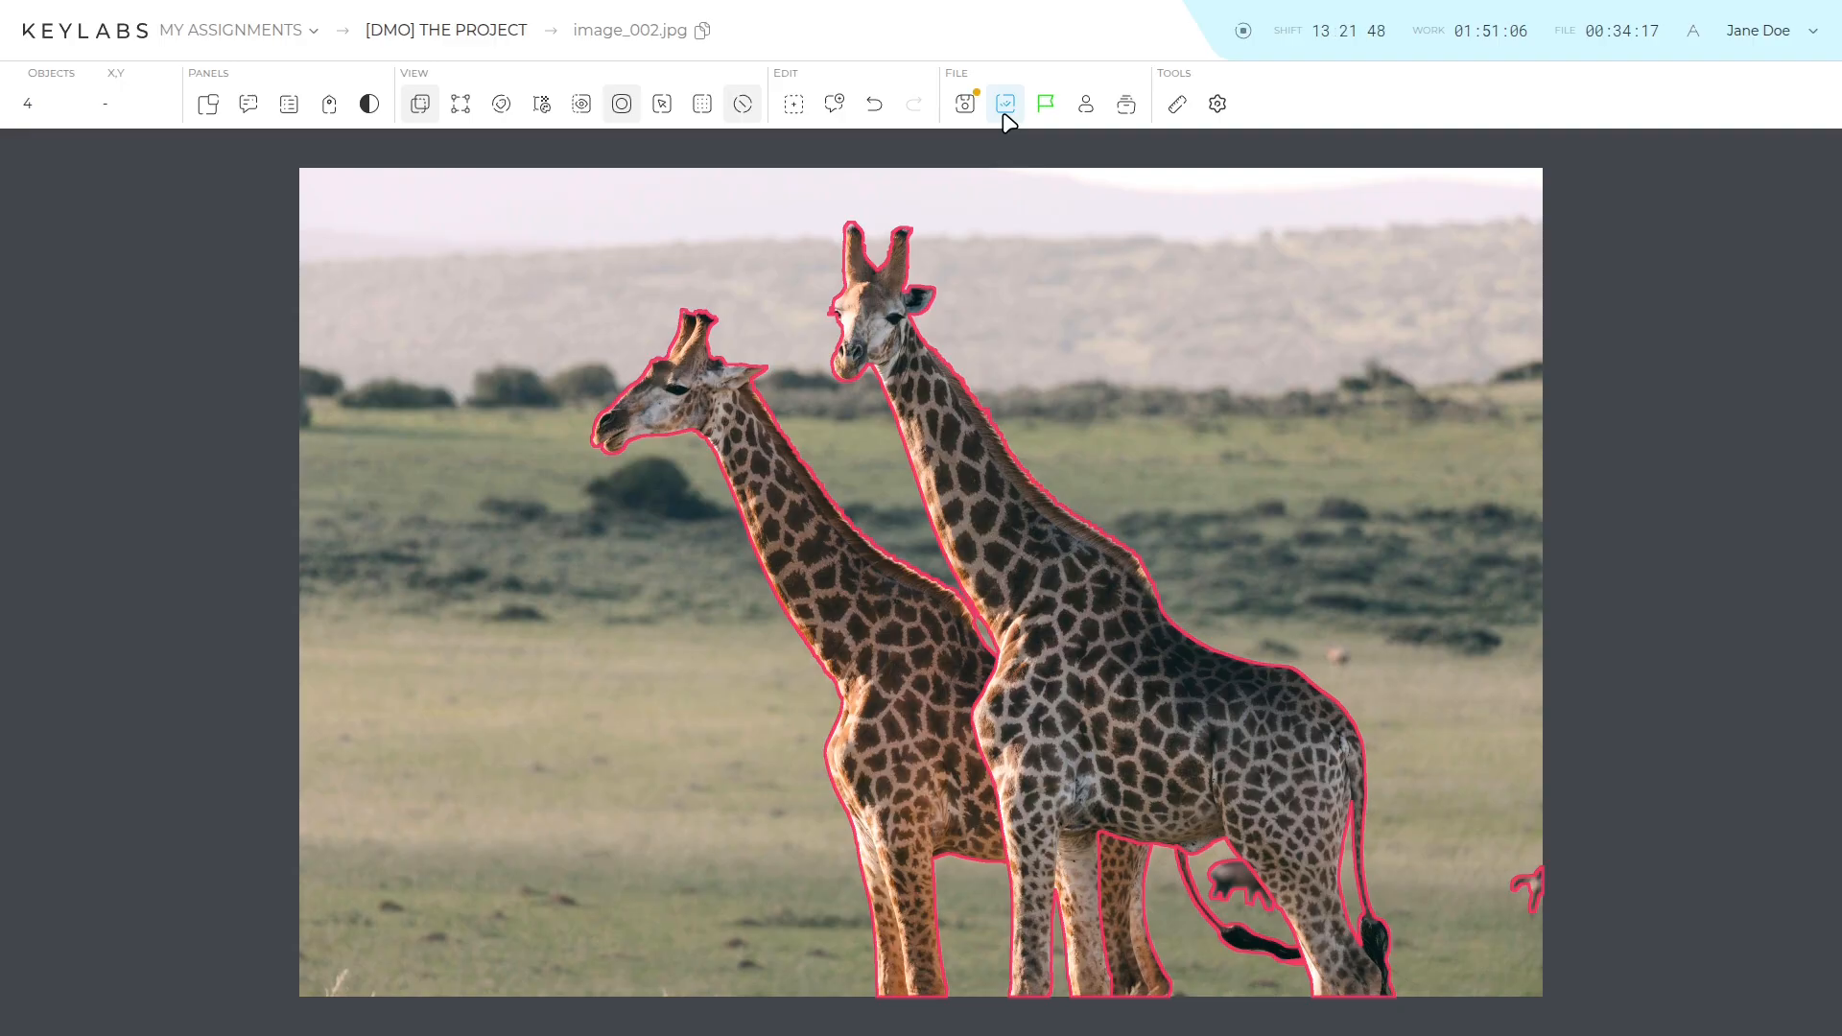
# Validate image_002.jpg and look through its work completion choices and stage options.
pyautogui.click(1006, 113)
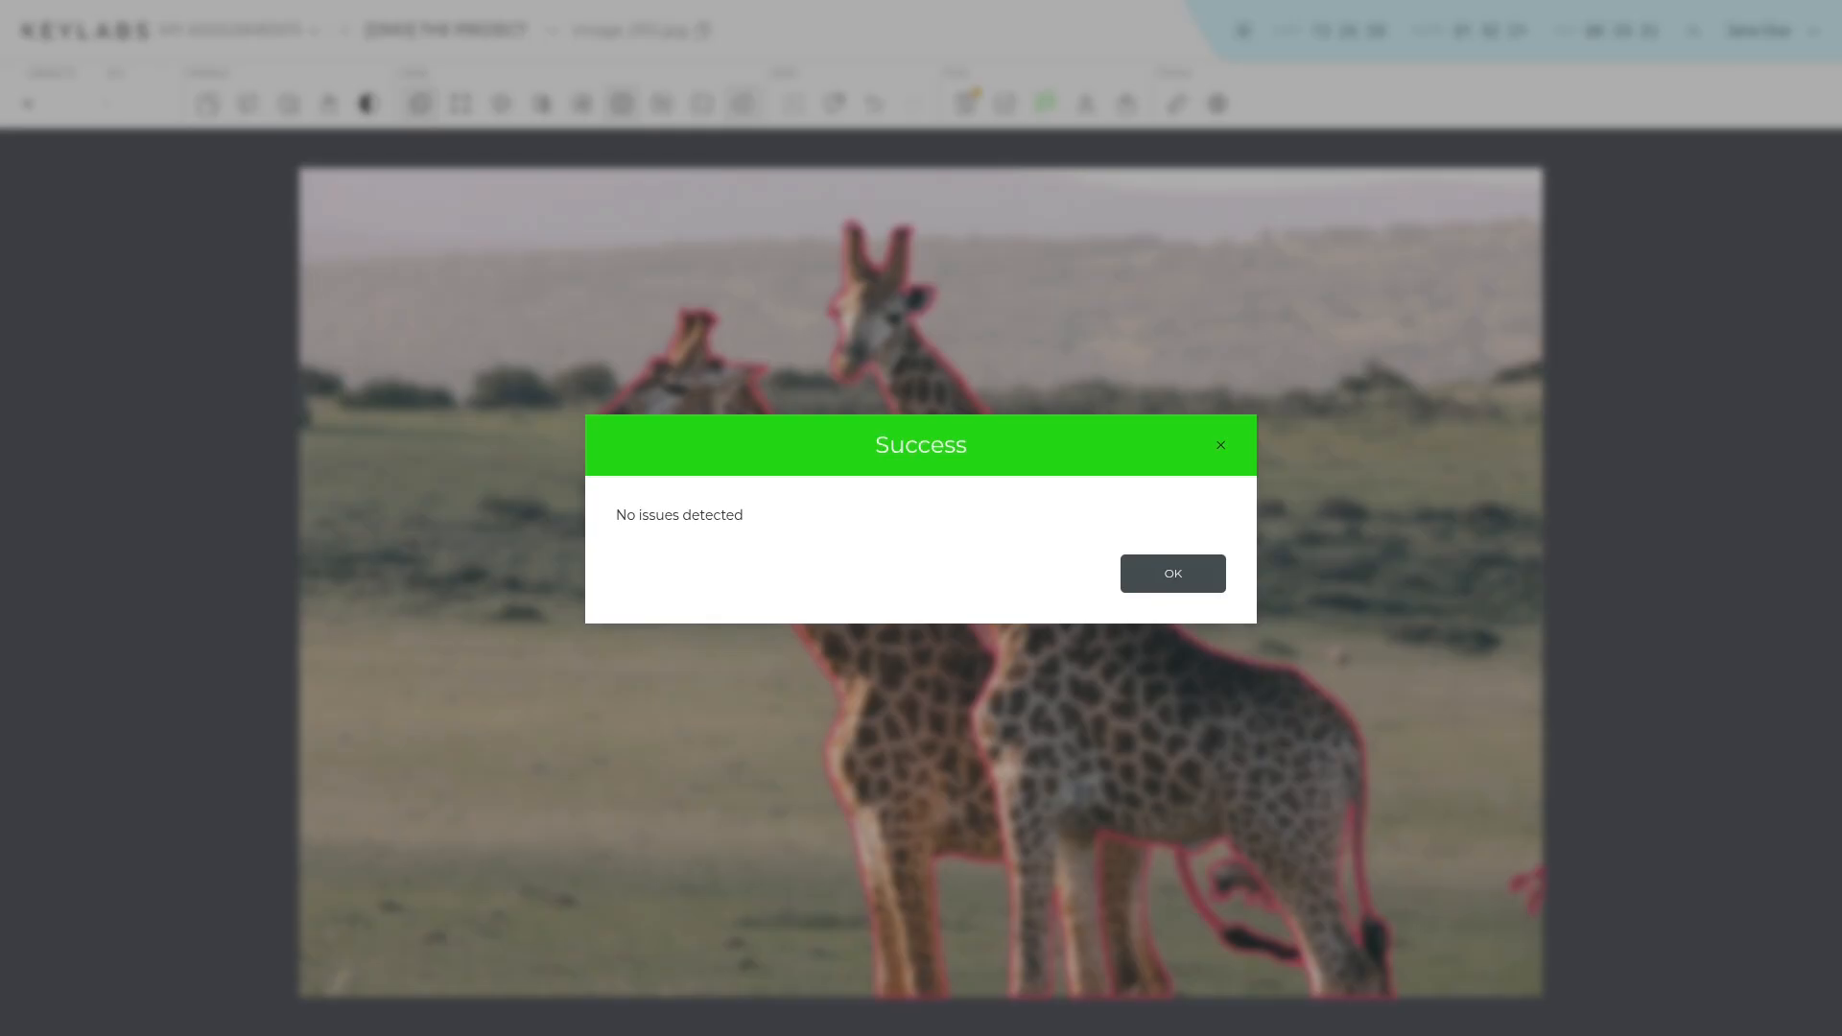
pyautogui.click(1173, 573)
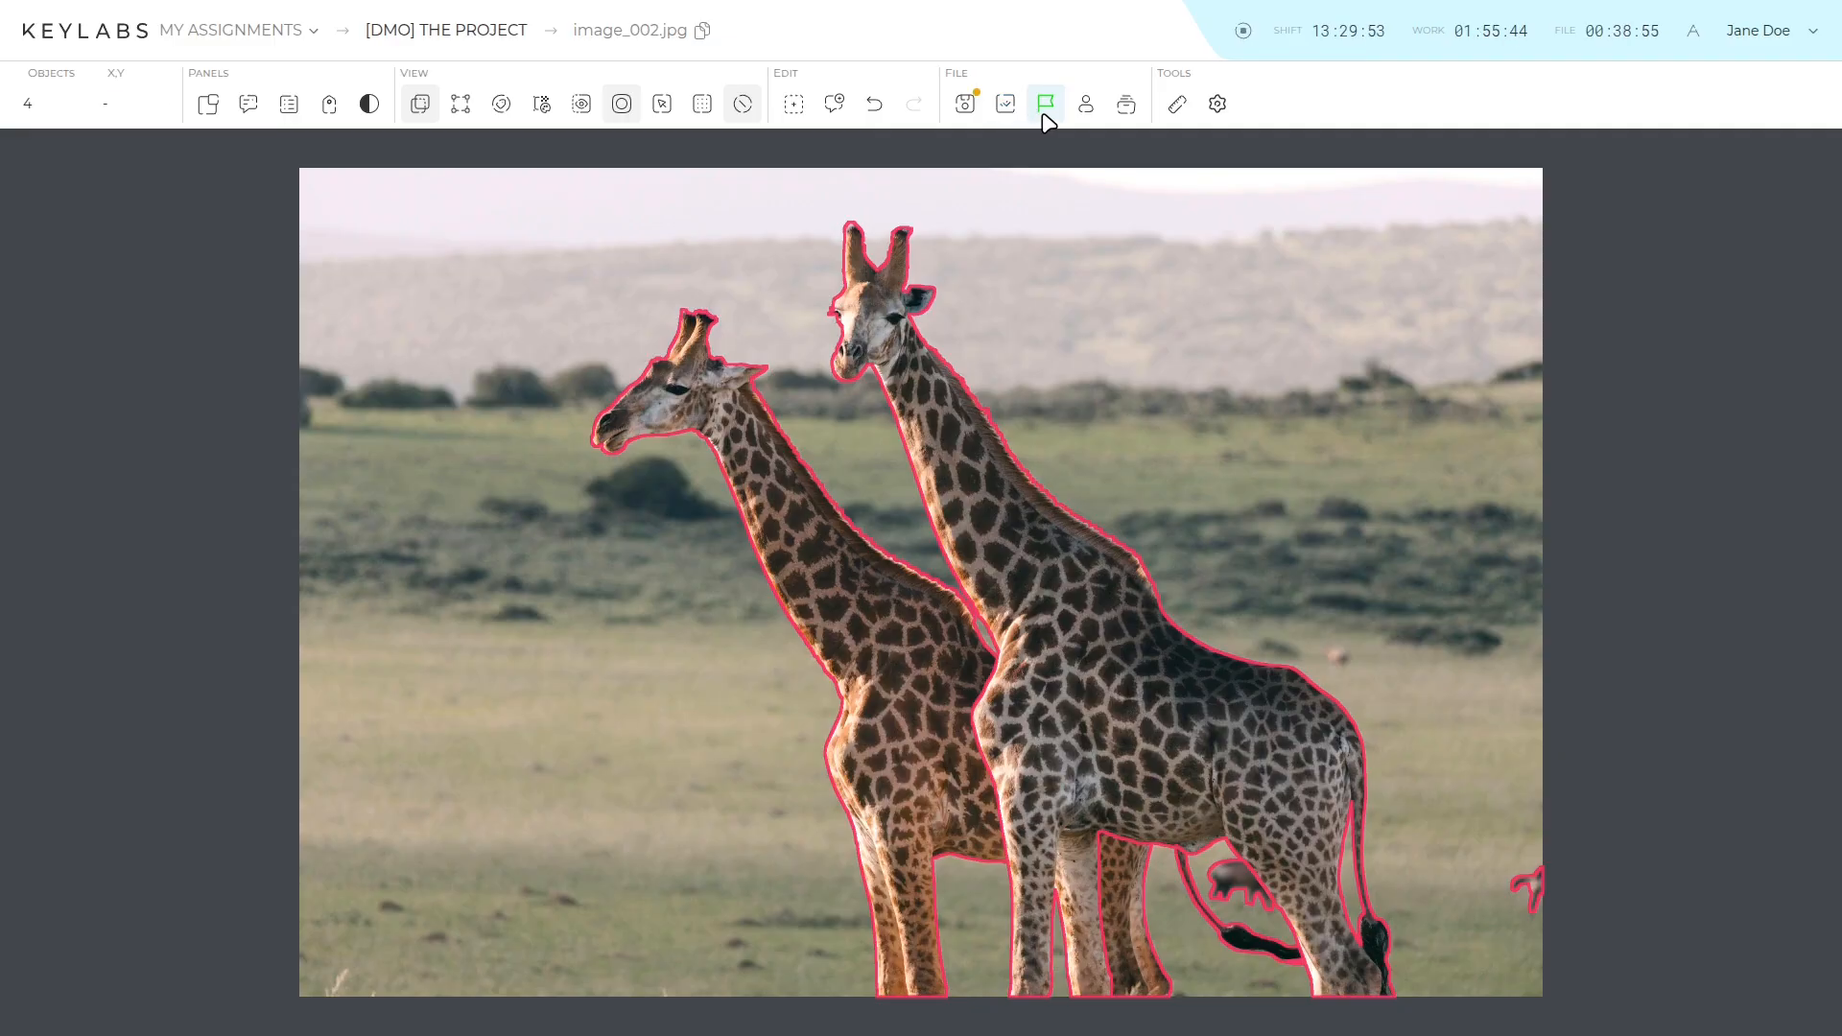
pyautogui.click(1046, 113)
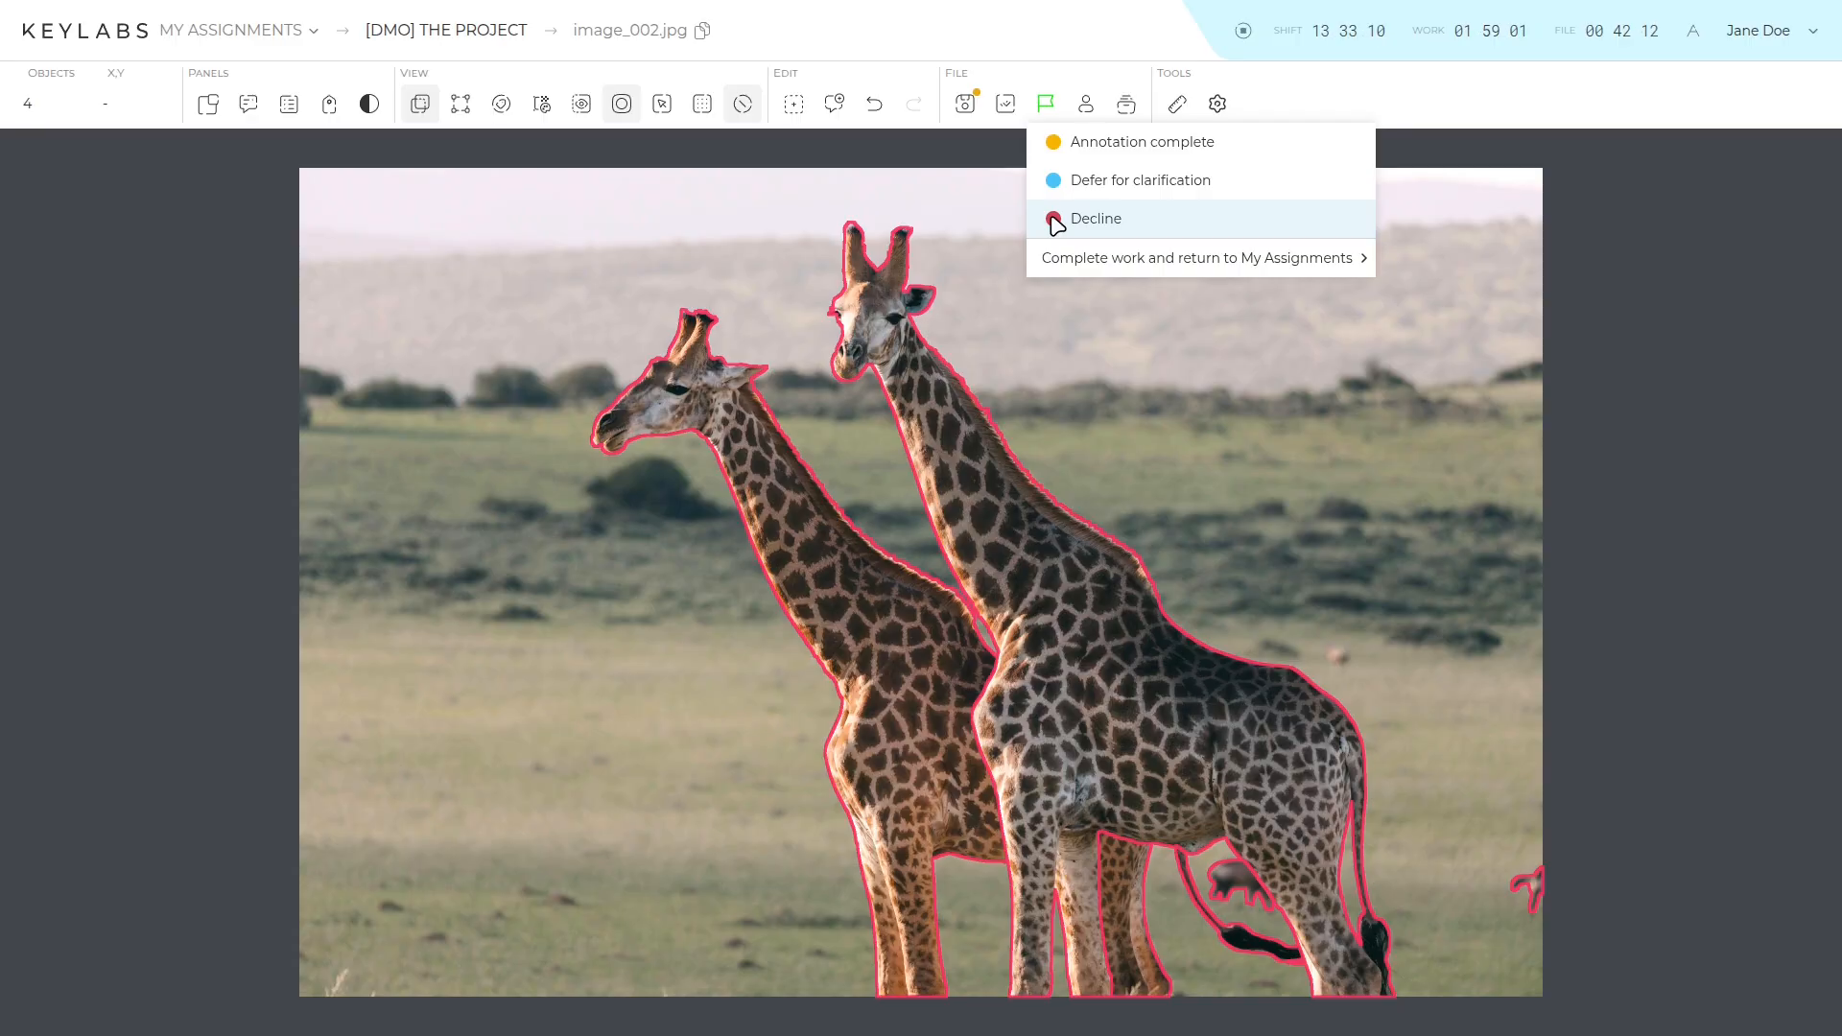
pyautogui.click(1056, 224)
pyautogui.moveTo(1057, 262)
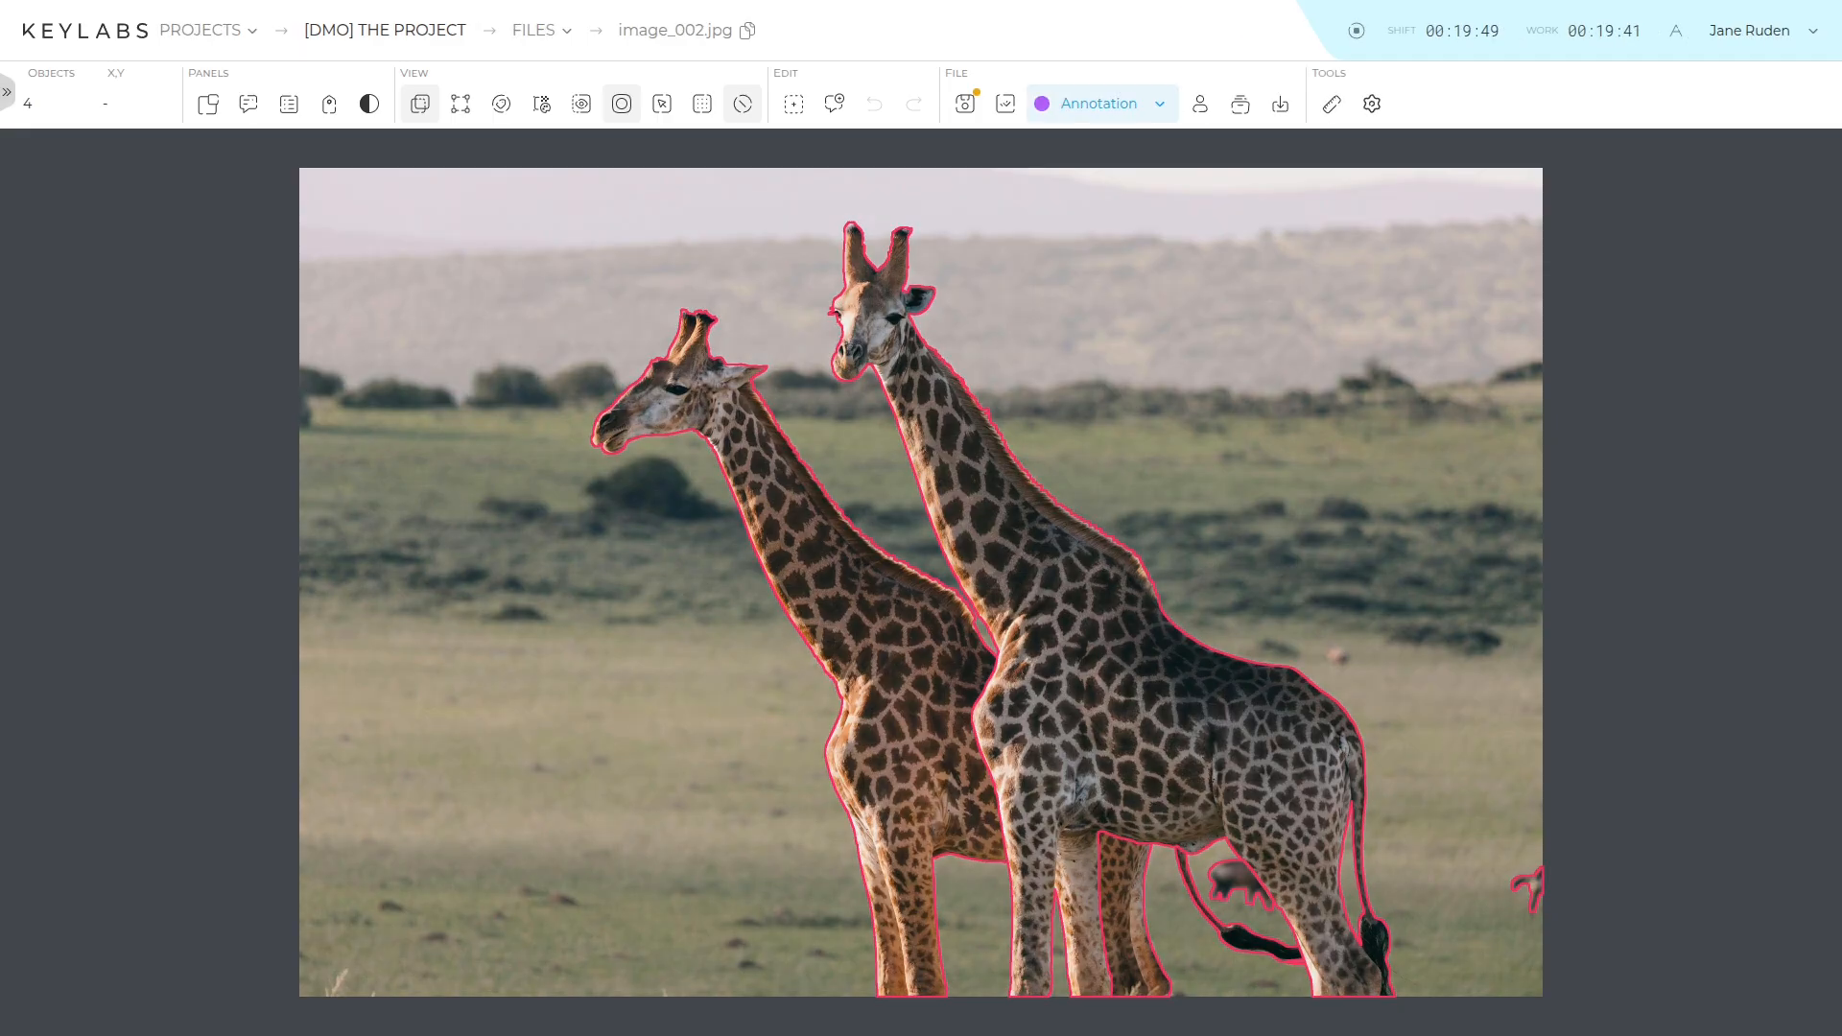
pyautogui.click(1151, 104)
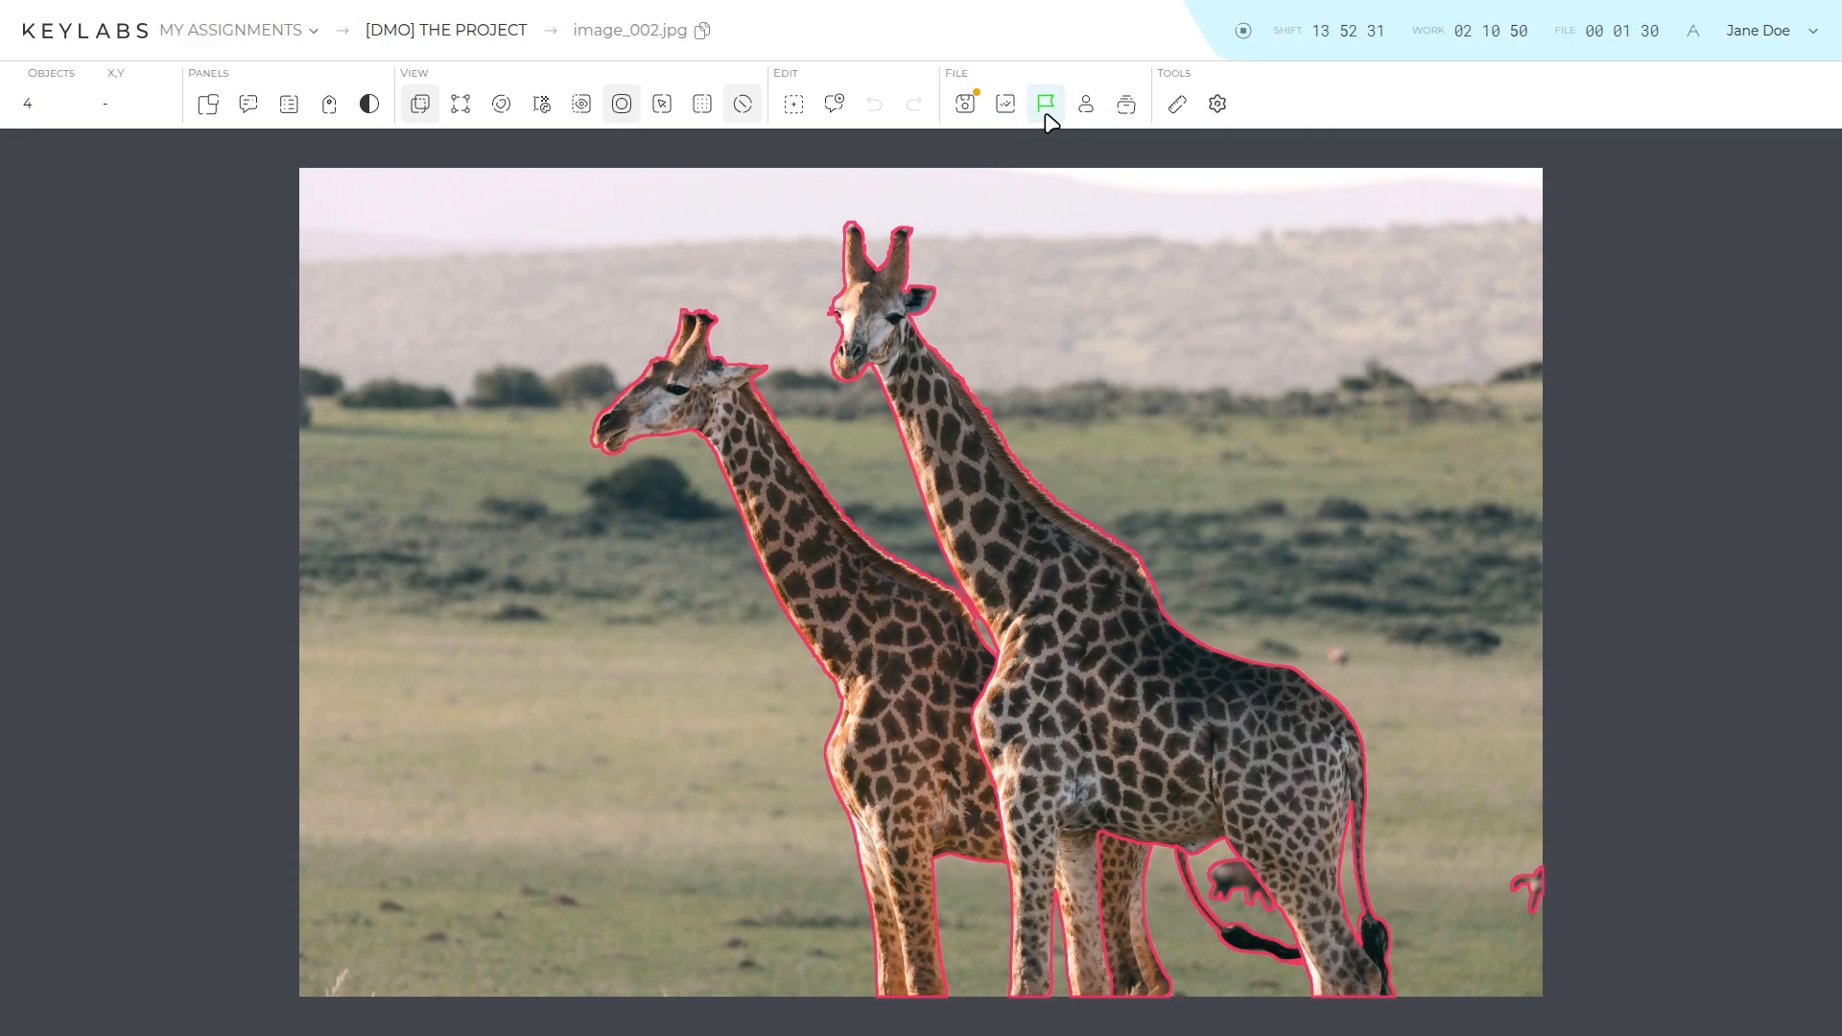
# View the workers info and the list of saved snapshots for image_002.jpg.
pyautogui.click(1087, 106)
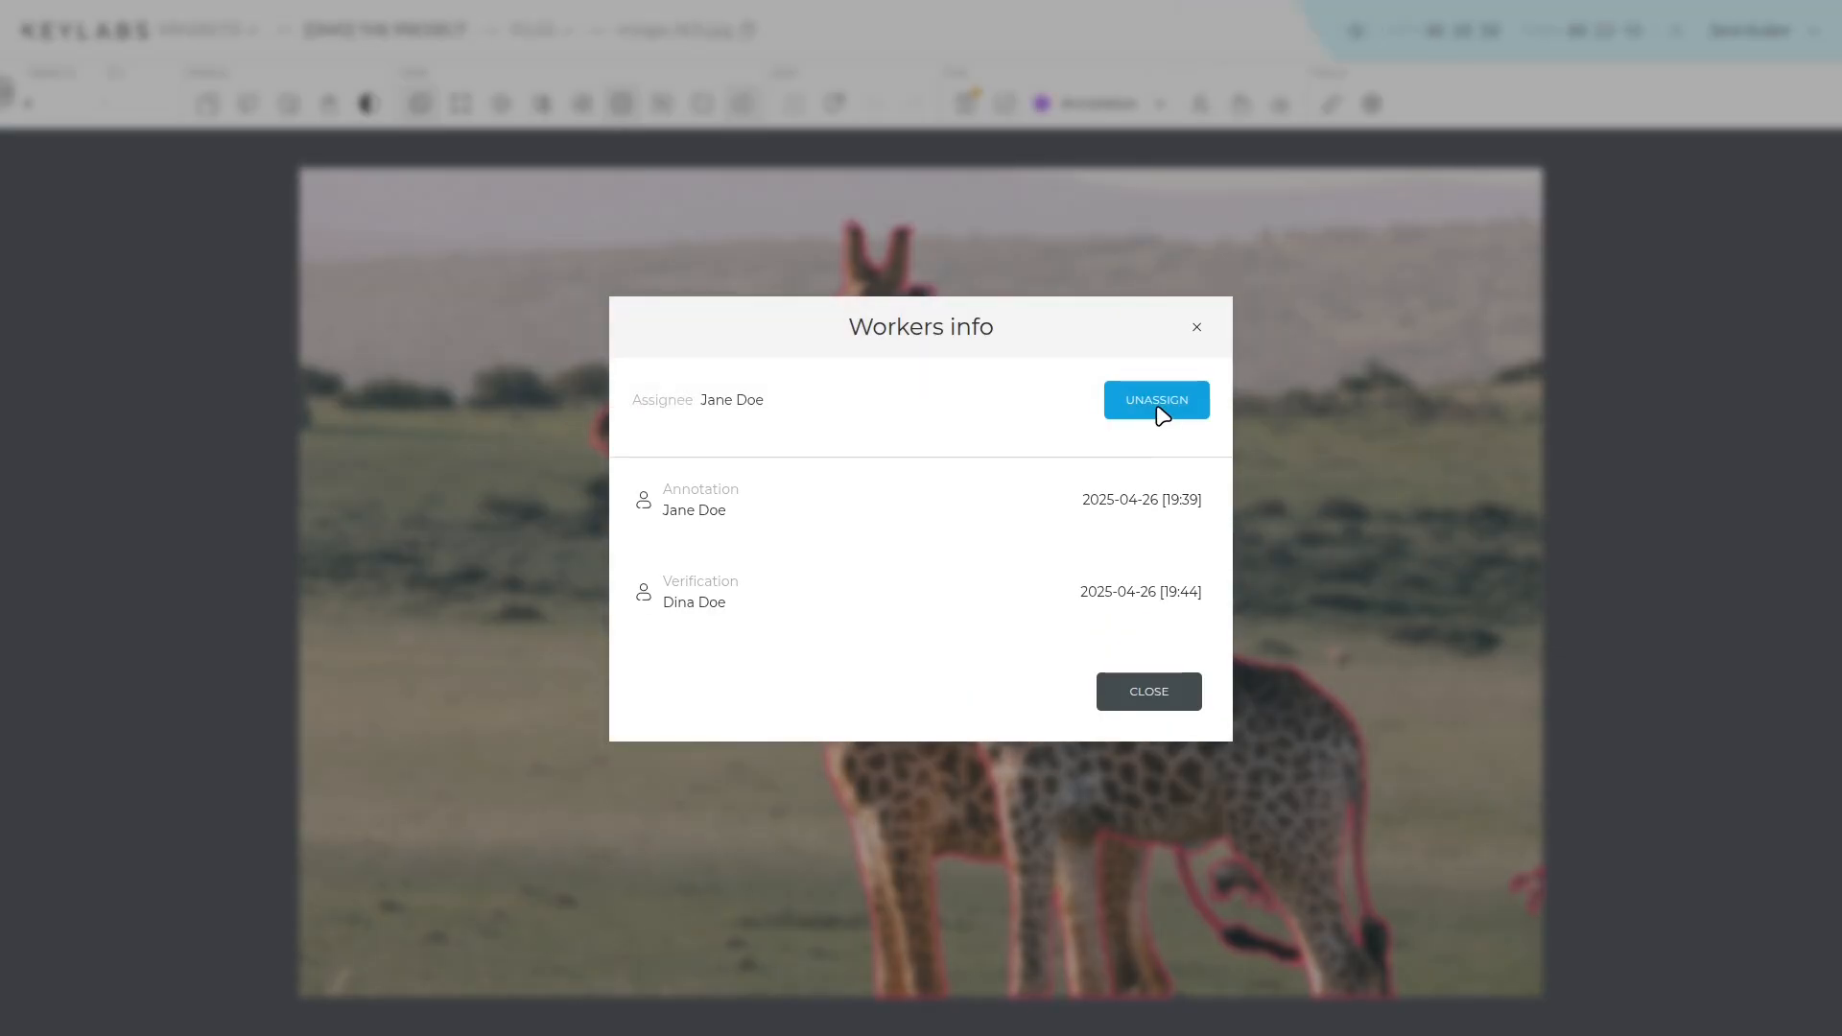
pyautogui.click(1196, 327)
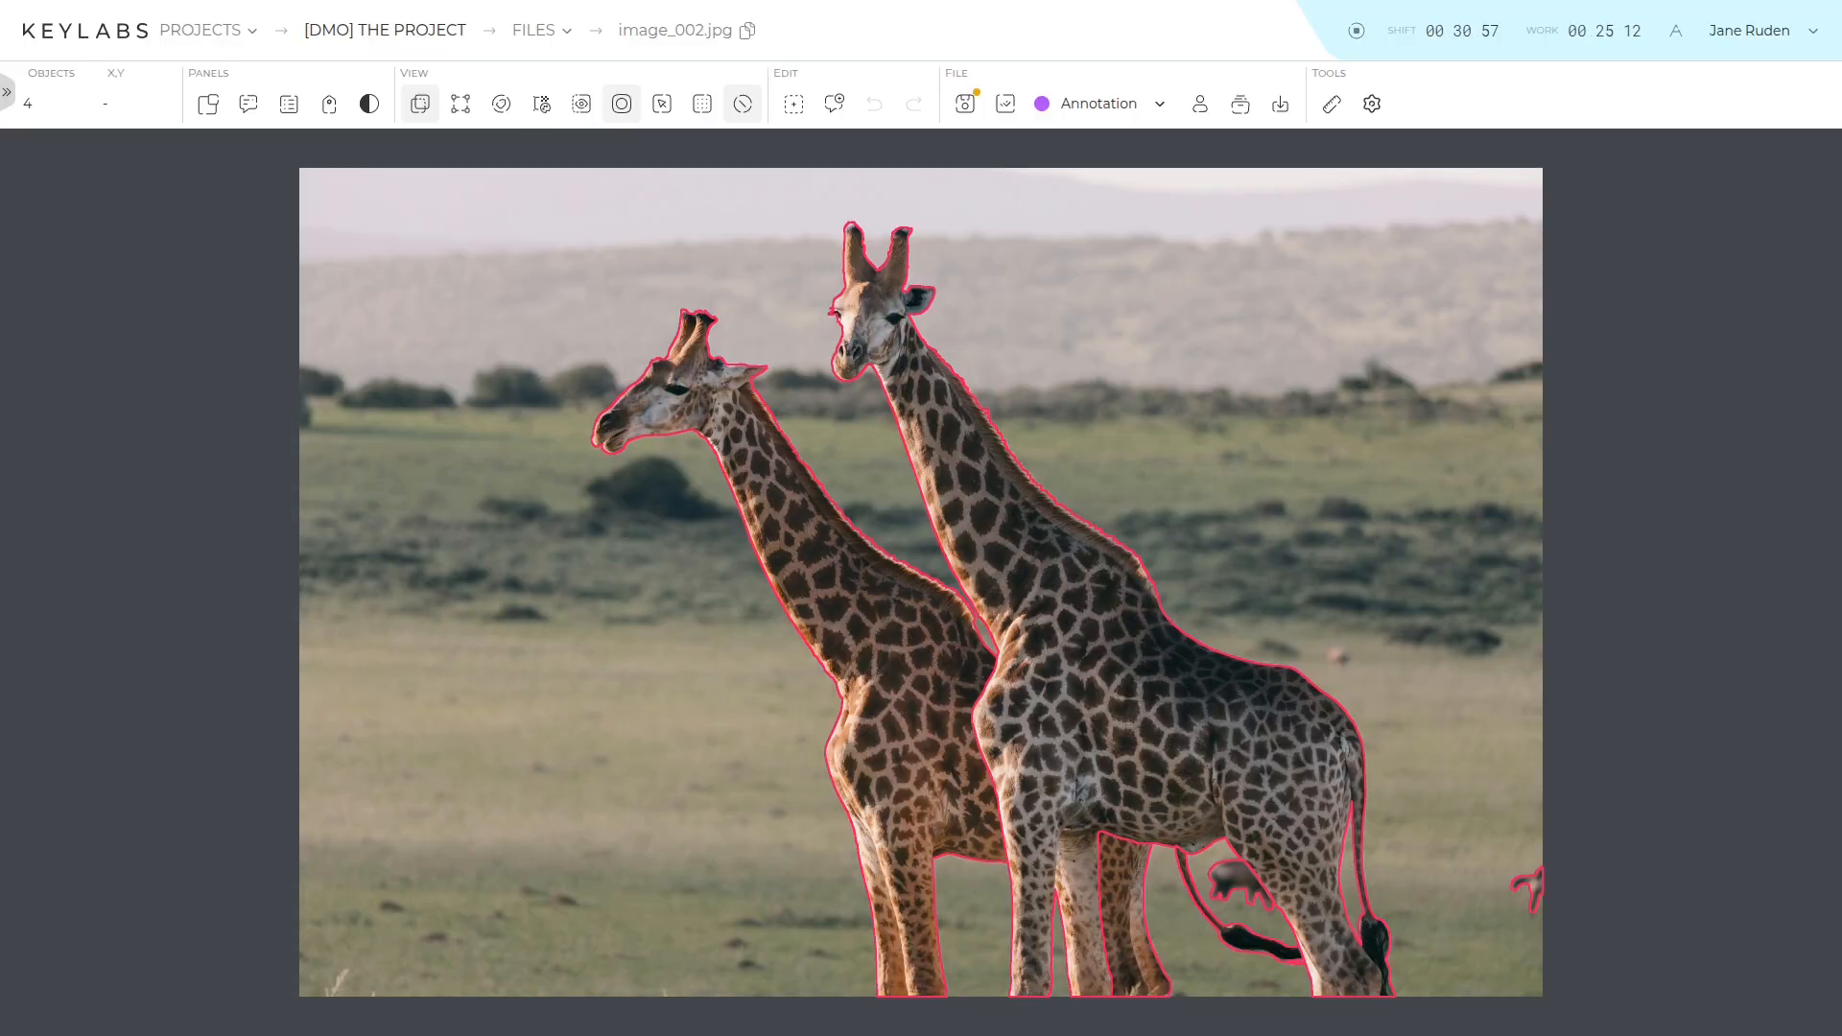
pyautogui.click(1239, 114)
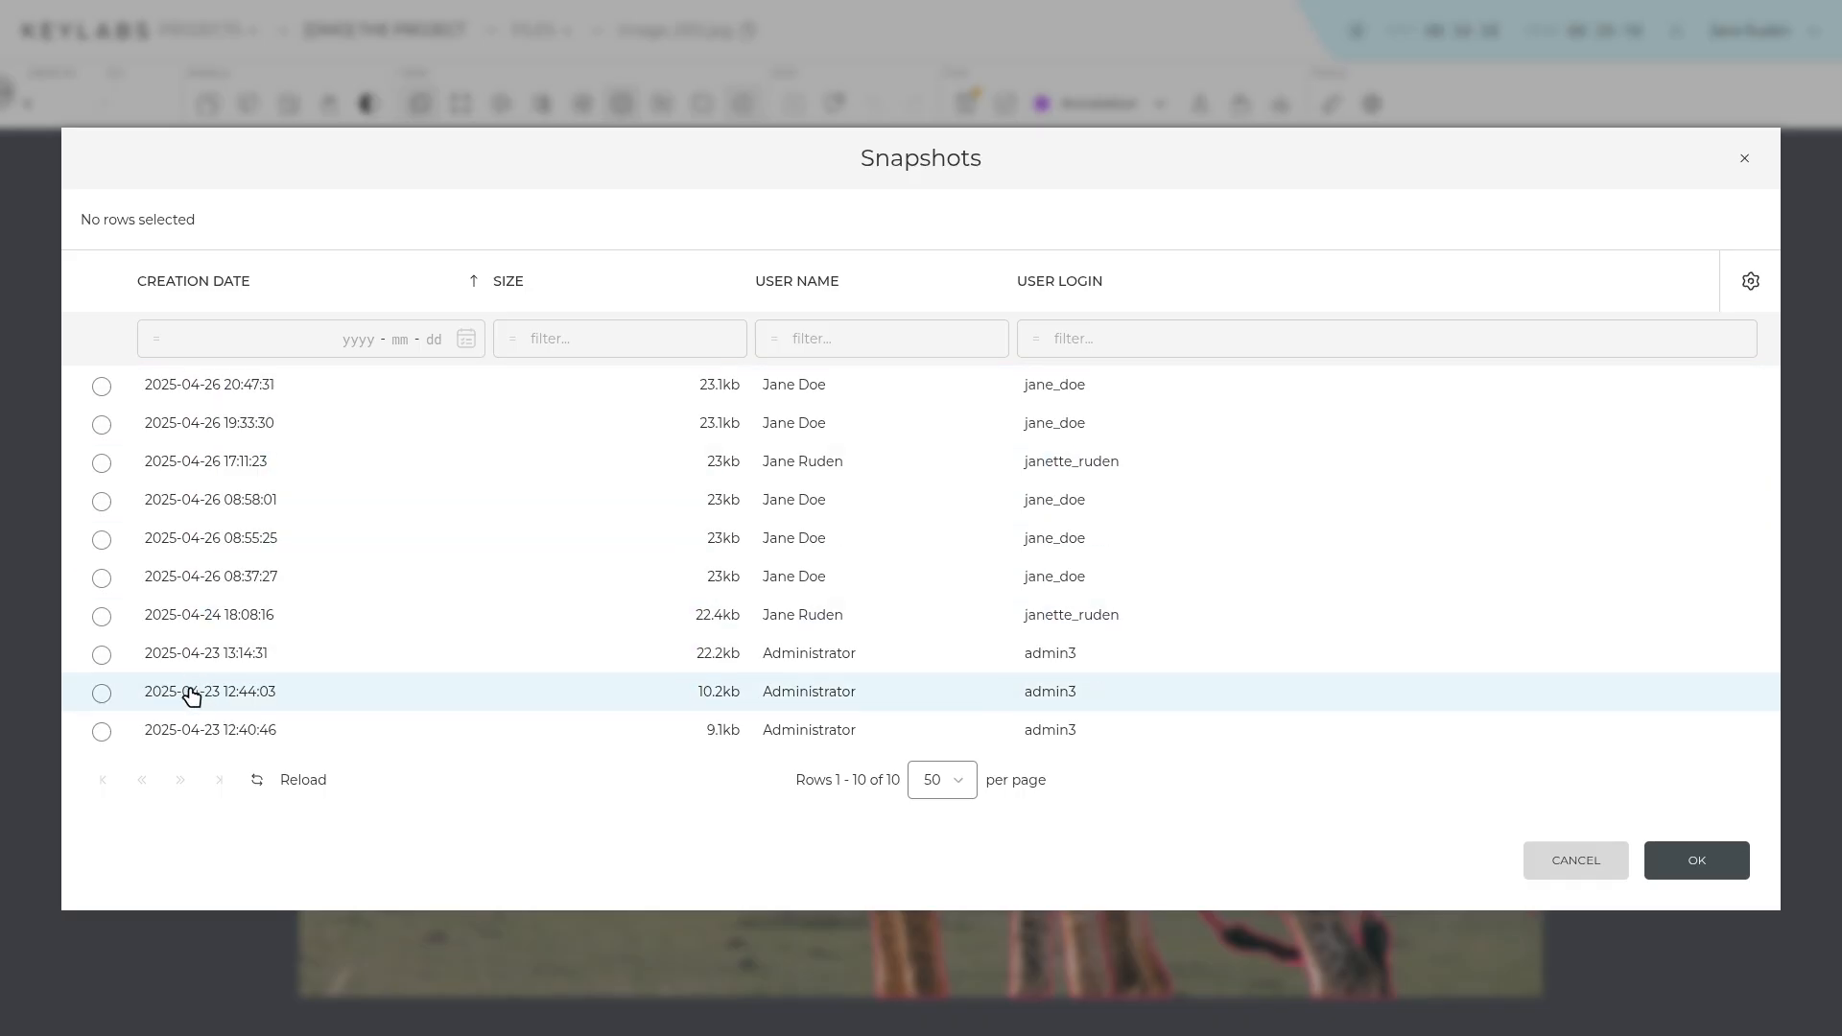
pyautogui.click(1744, 158)
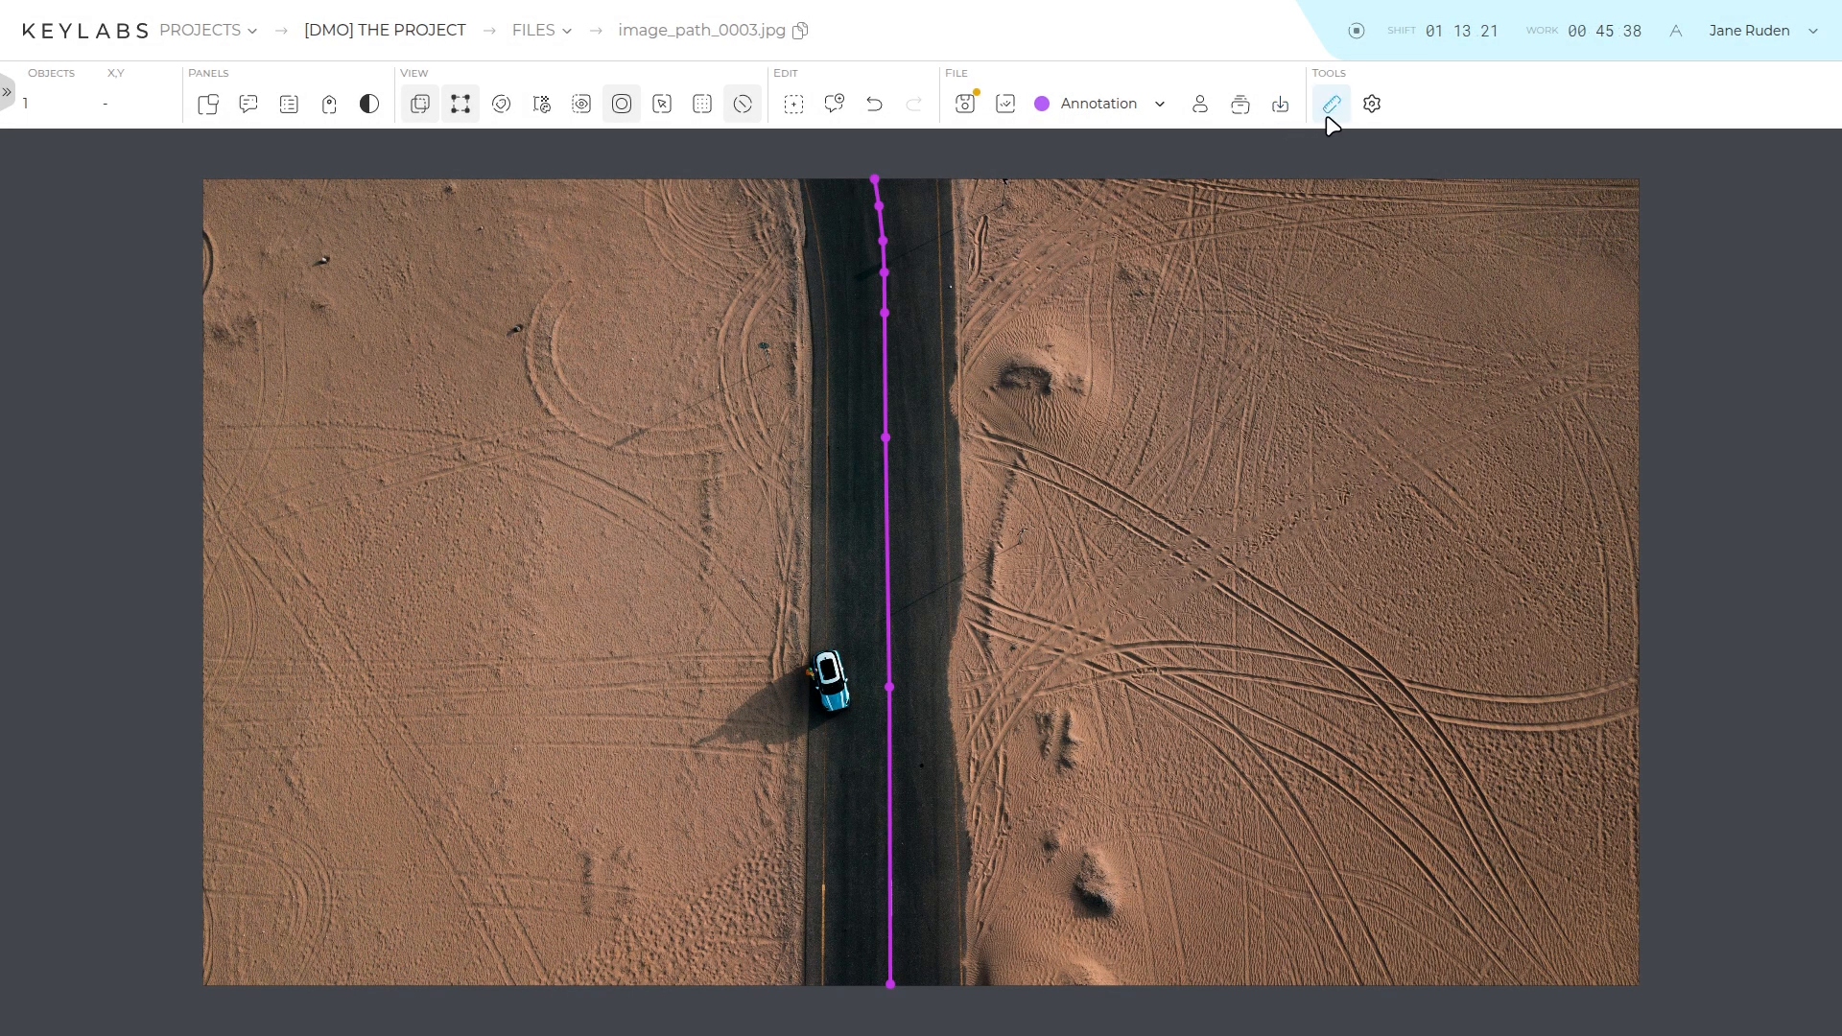
# Measure the distance along the road's centre line in image_path_0003.jpg, point by point, and leave the measuring tool.
pyautogui.click(1332, 104)
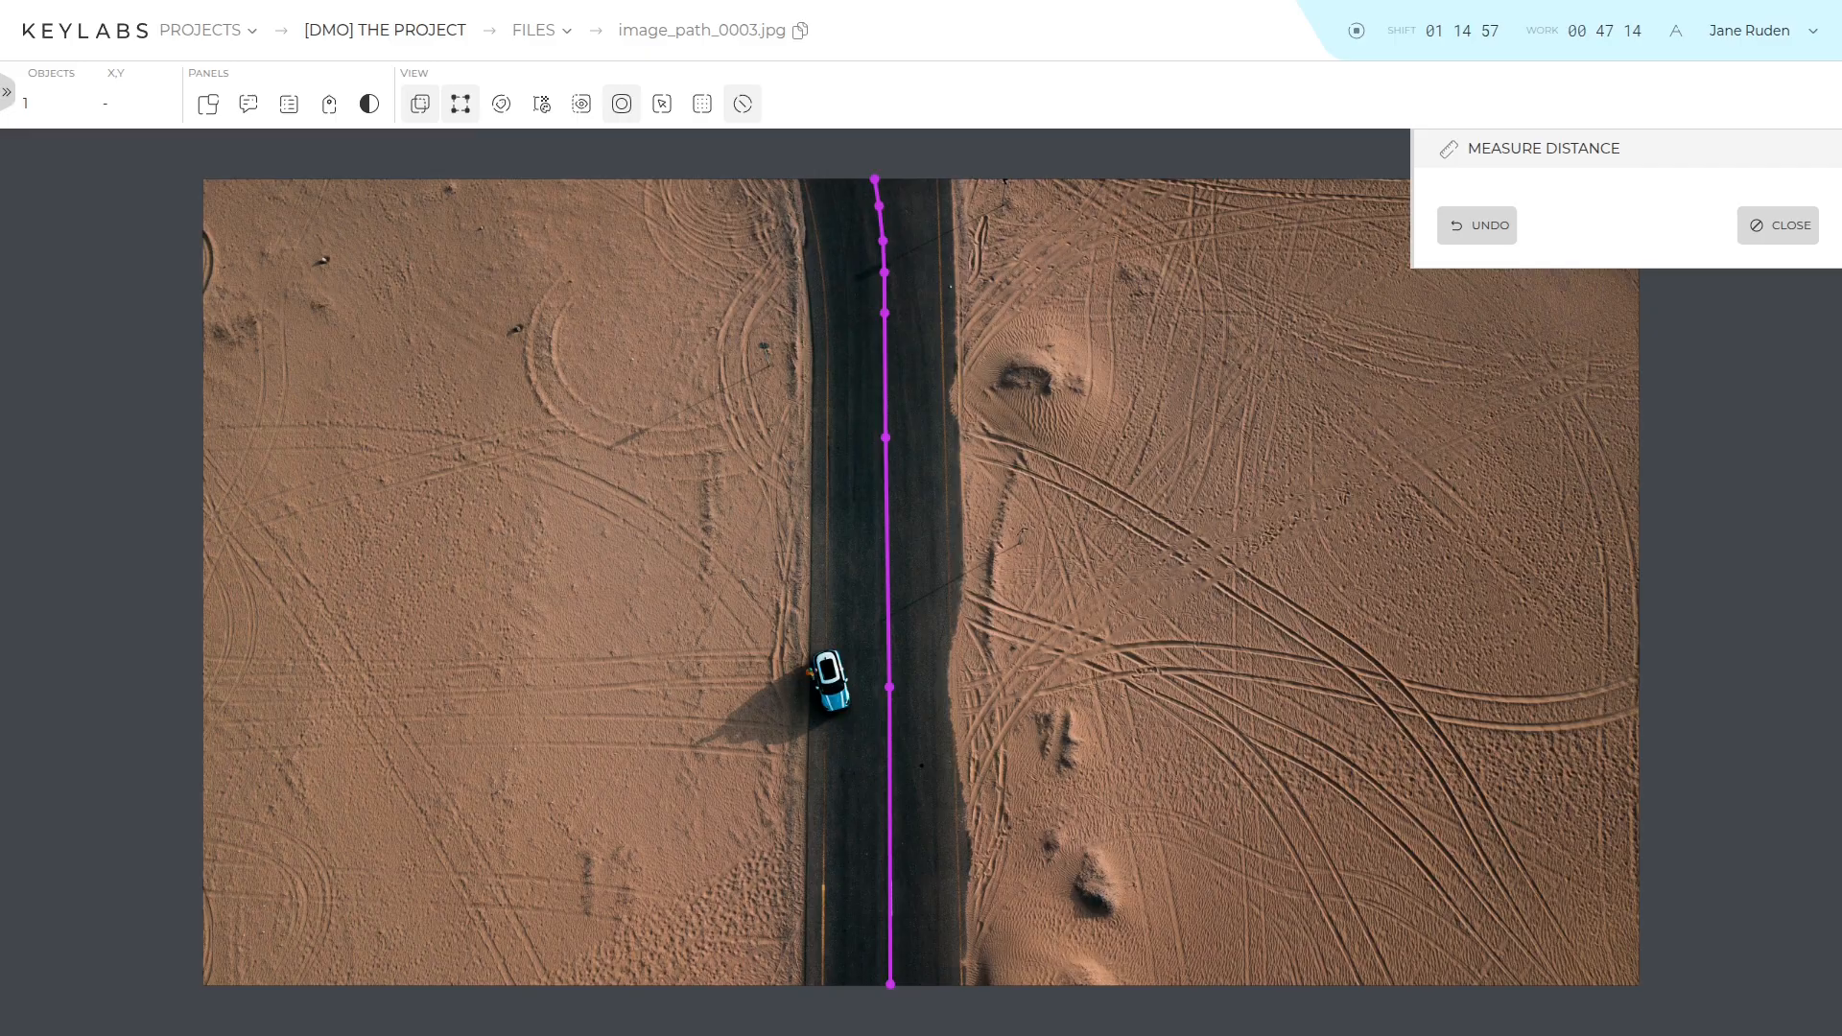
pyautogui.click(883, 308)
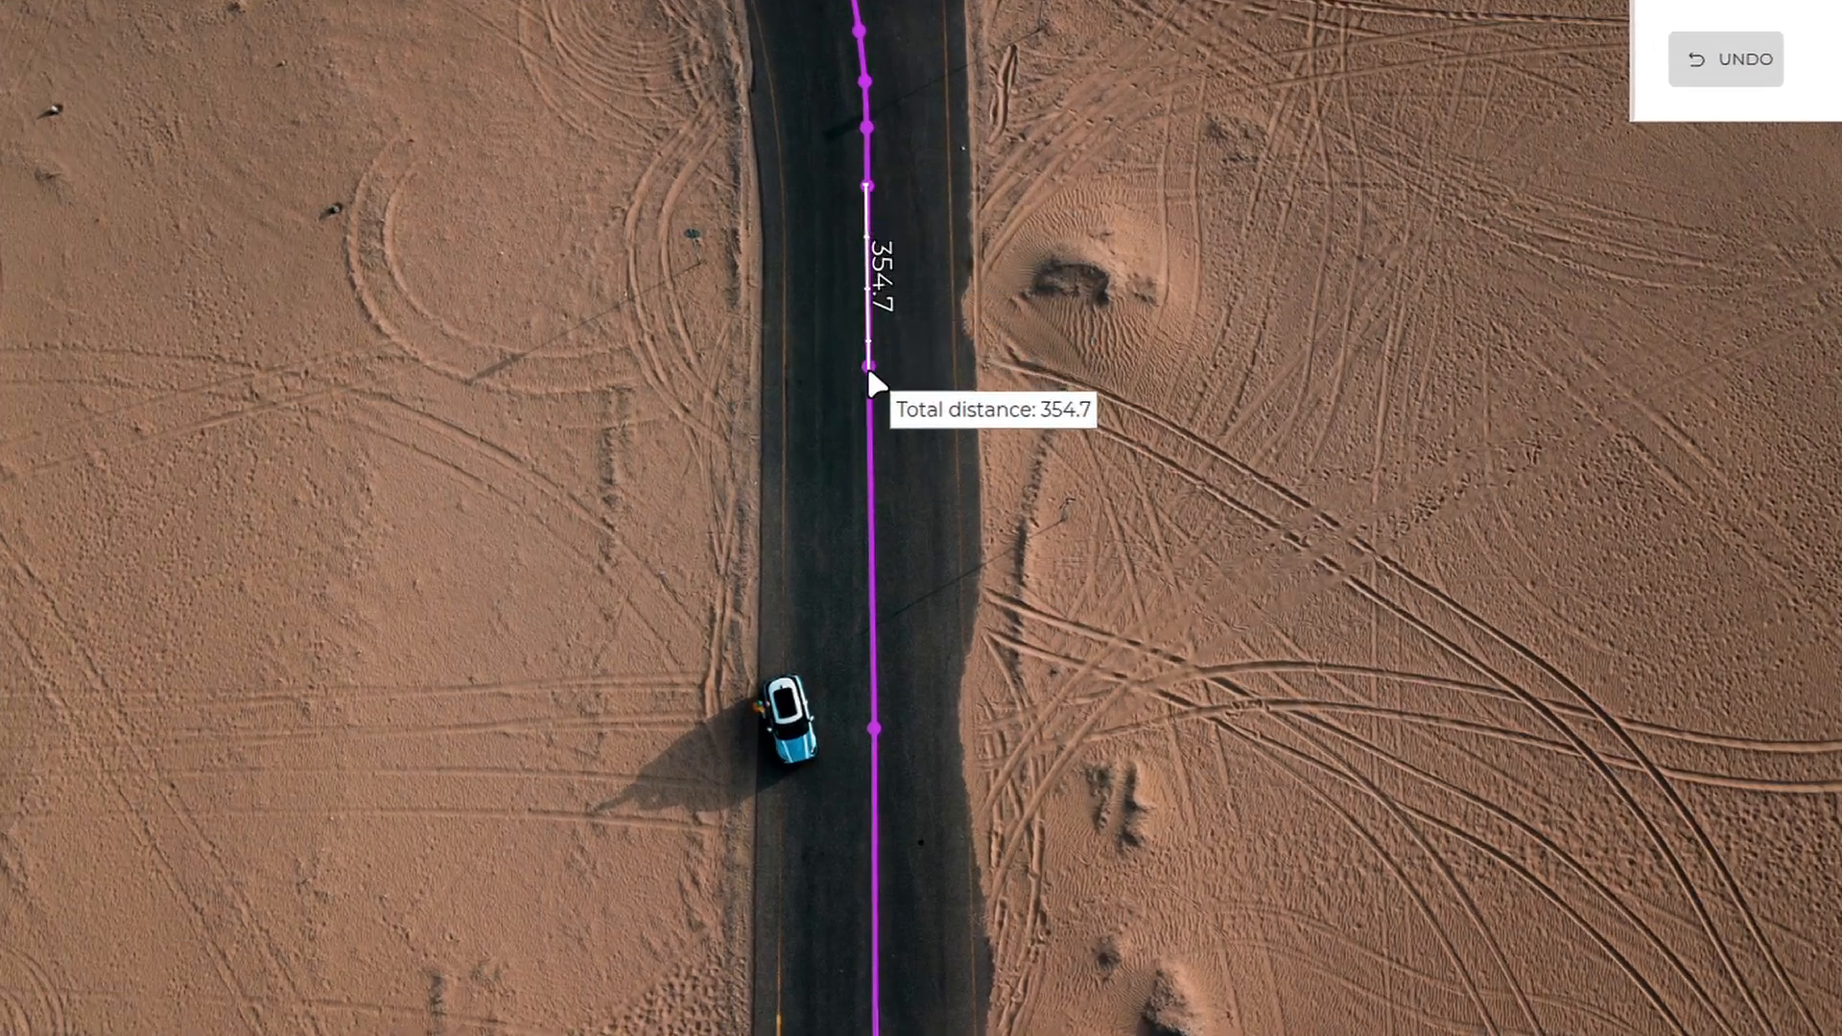
pyautogui.click(877, 405)
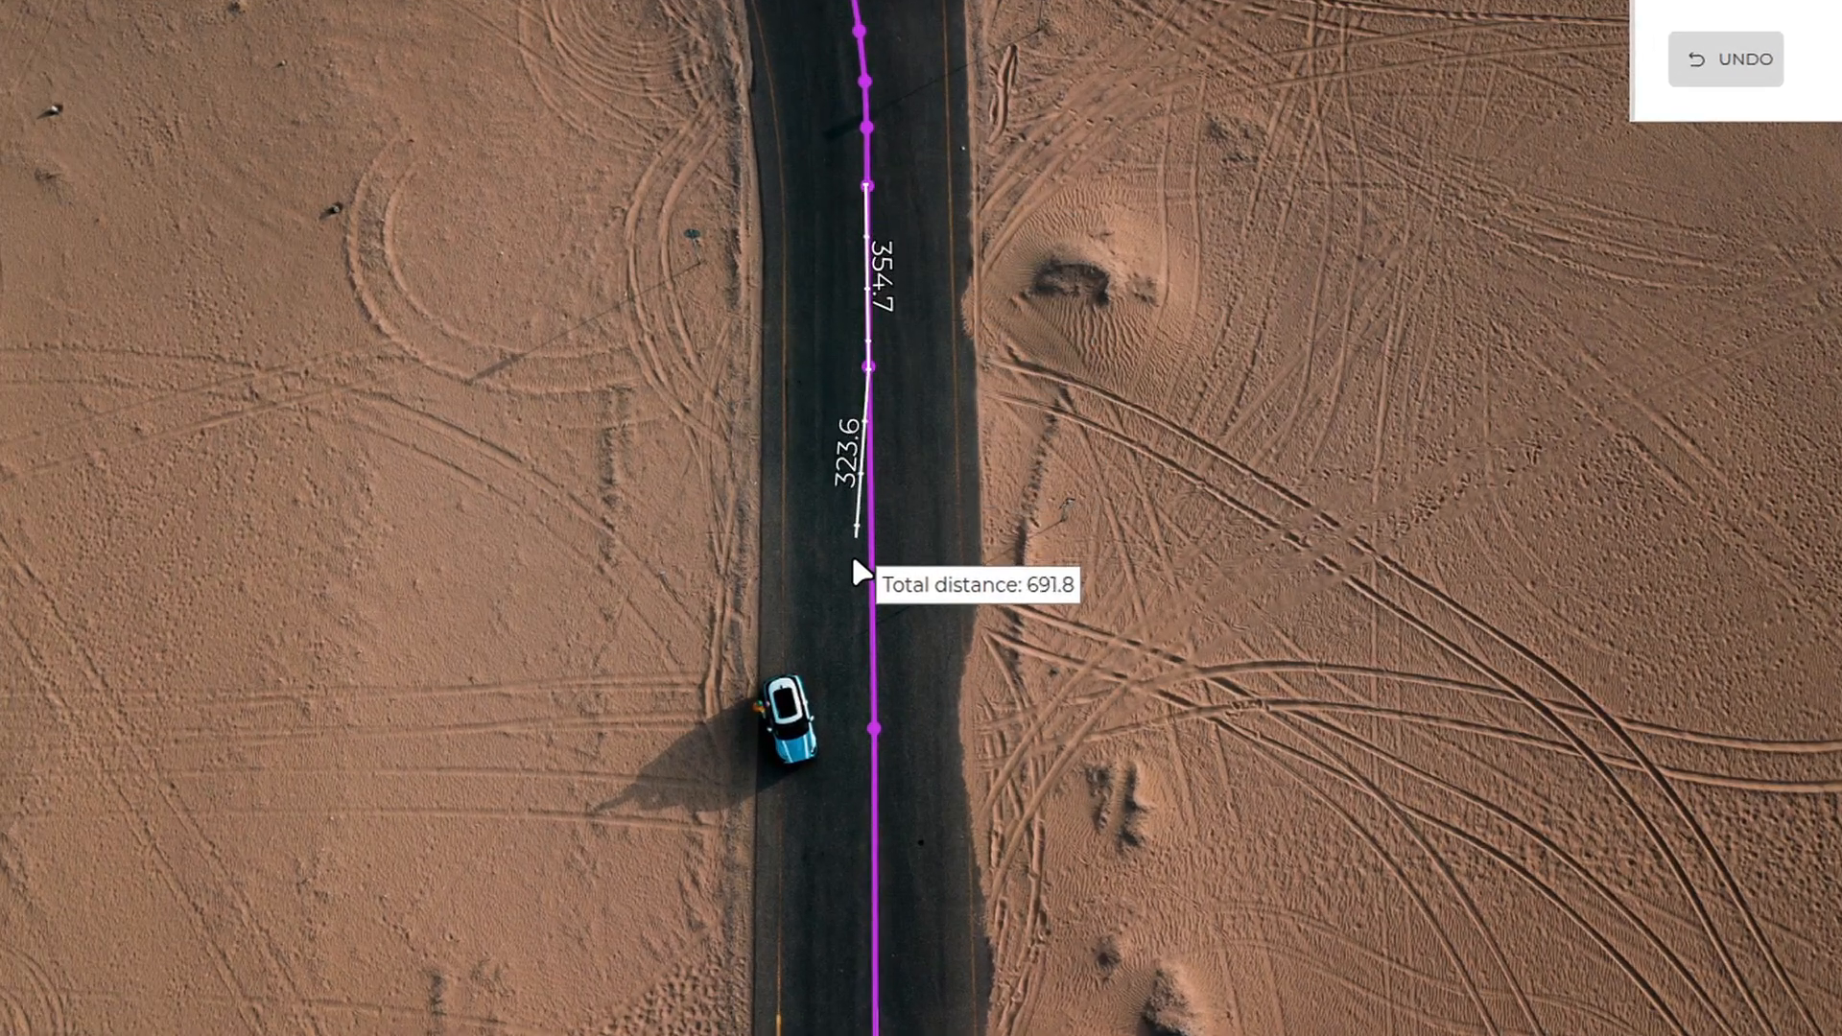
pyautogui.click(873, 729)
pyautogui.click(1777, 225)
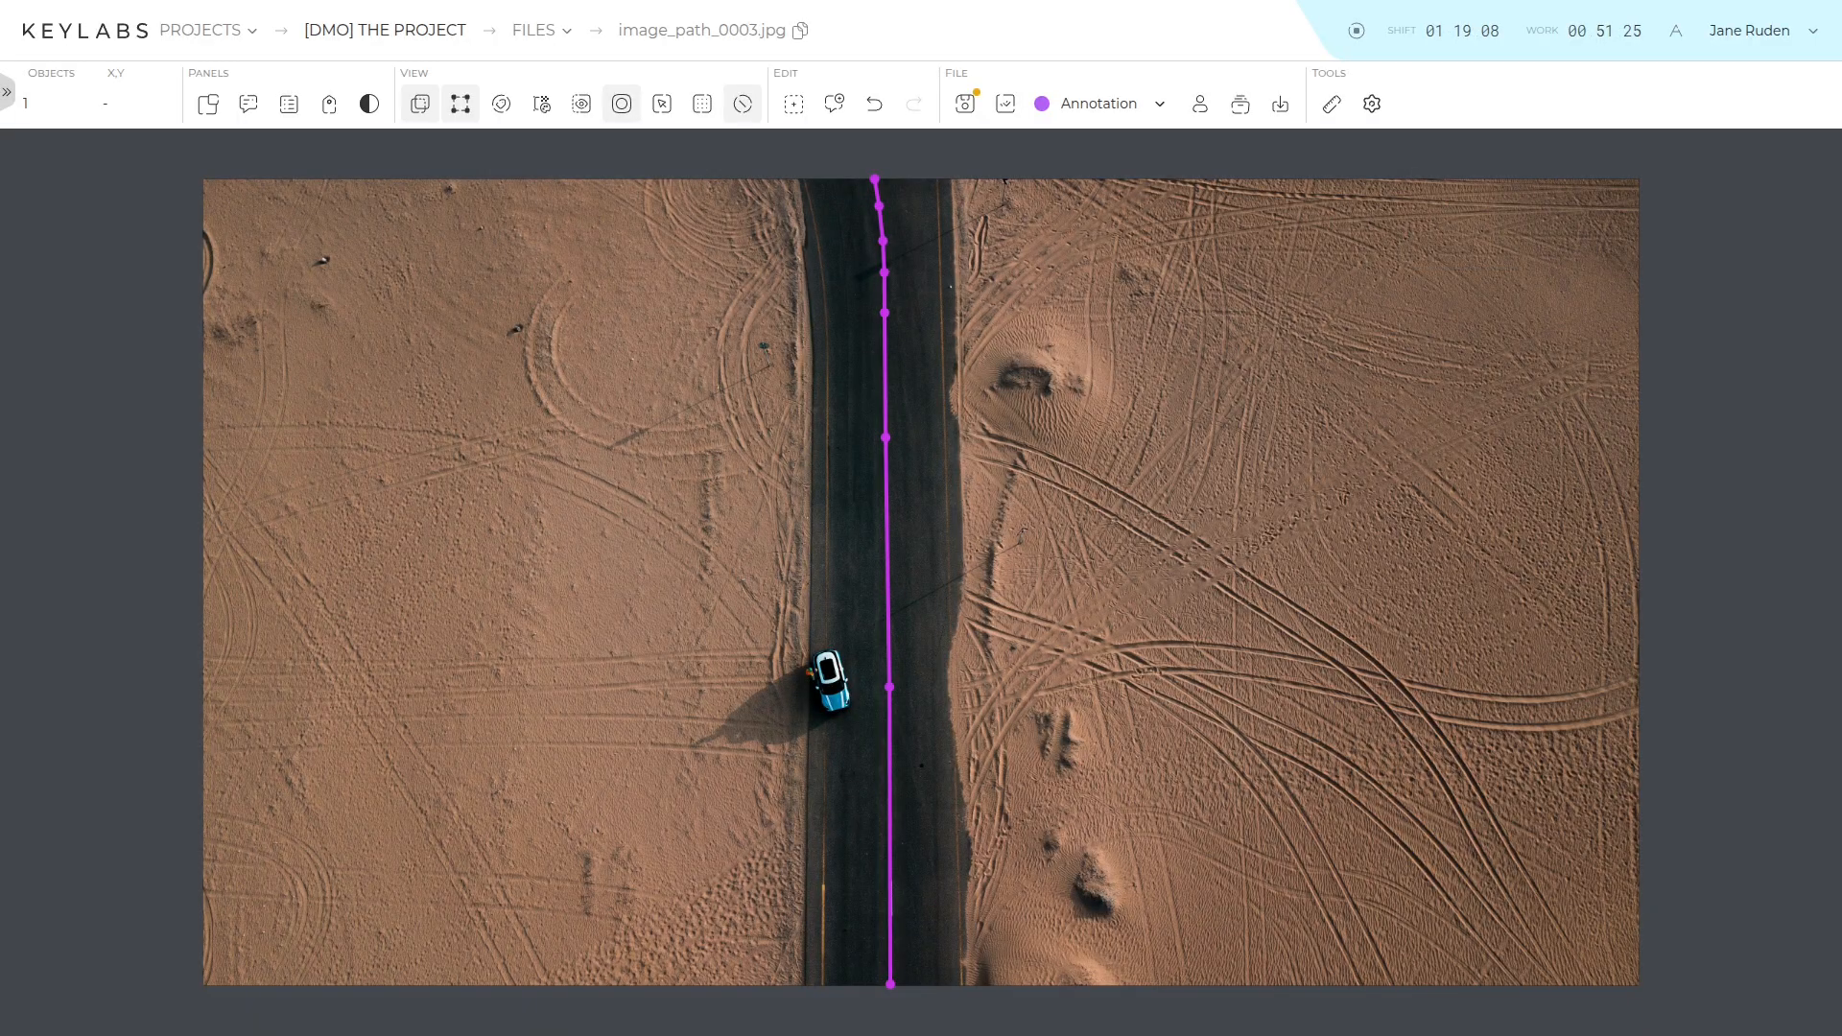
# Set the auto save interval to 1 minute in the preferences.
pyautogui.click(1372, 104)
pyautogui.press('BackSpace')
pyautogui.write('10')
pyautogui.press('BackSpace')
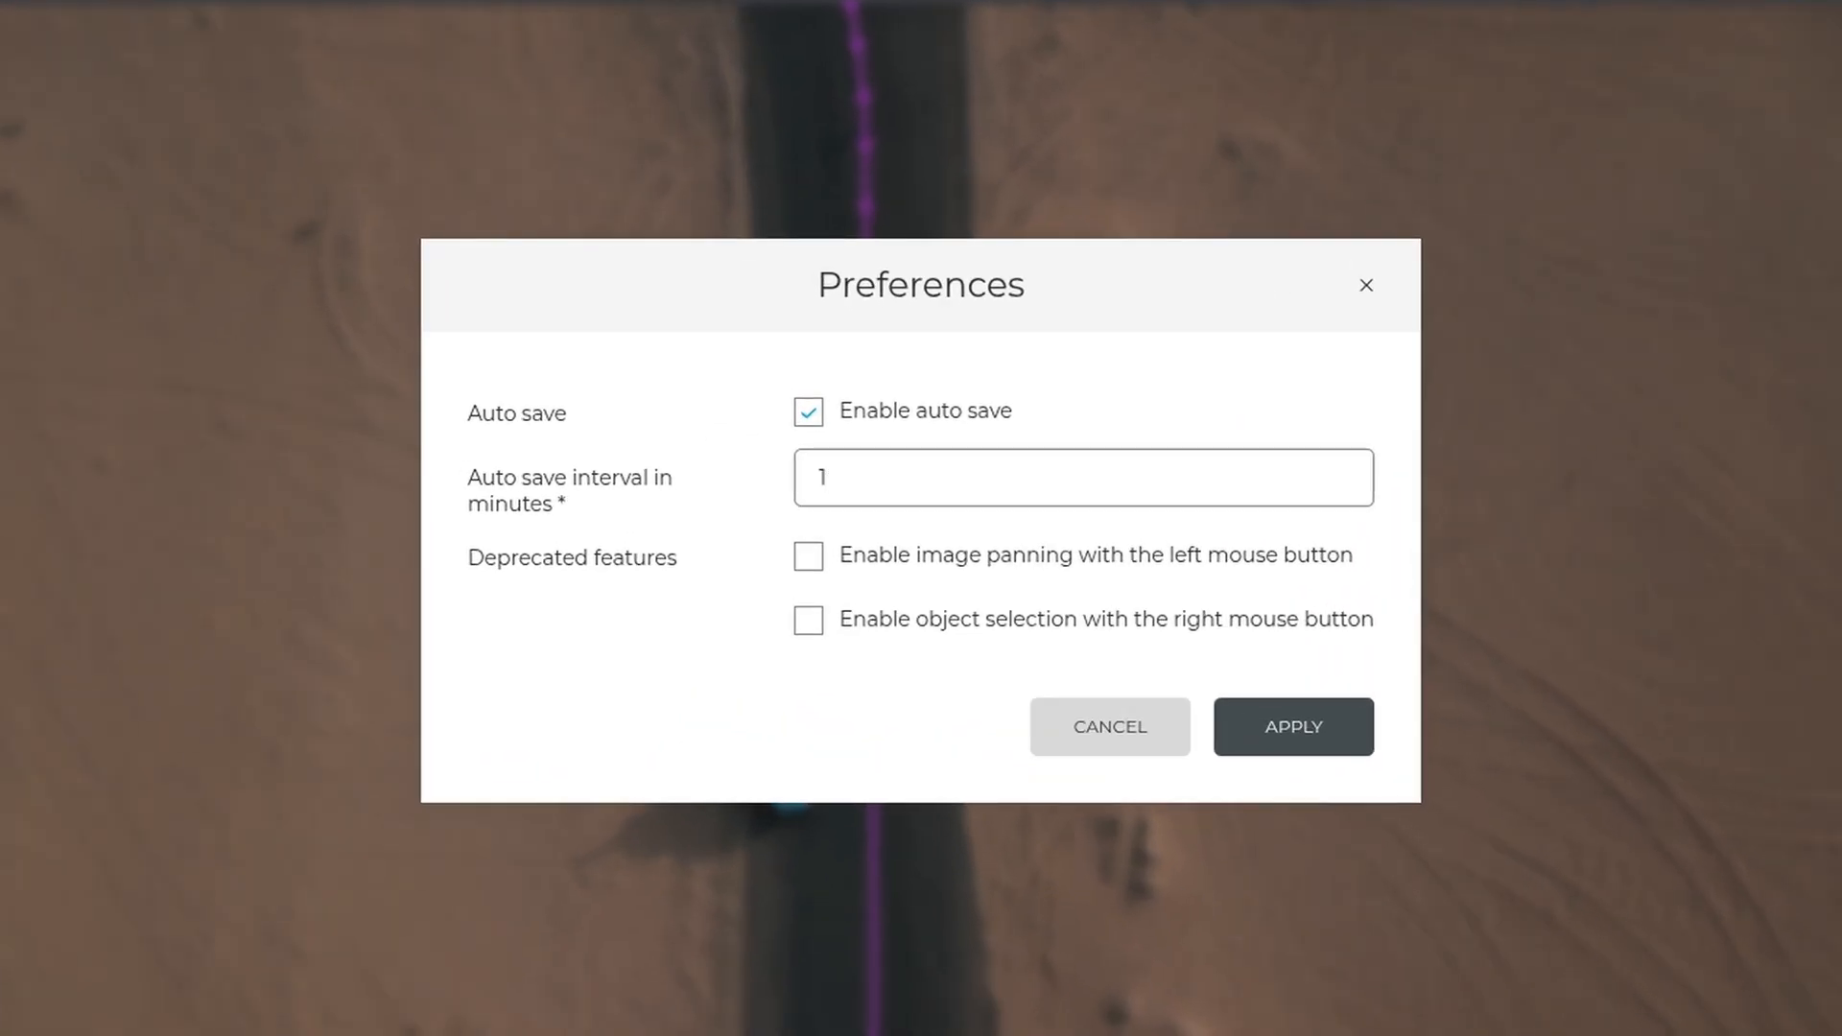
pyautogui.press('Return')
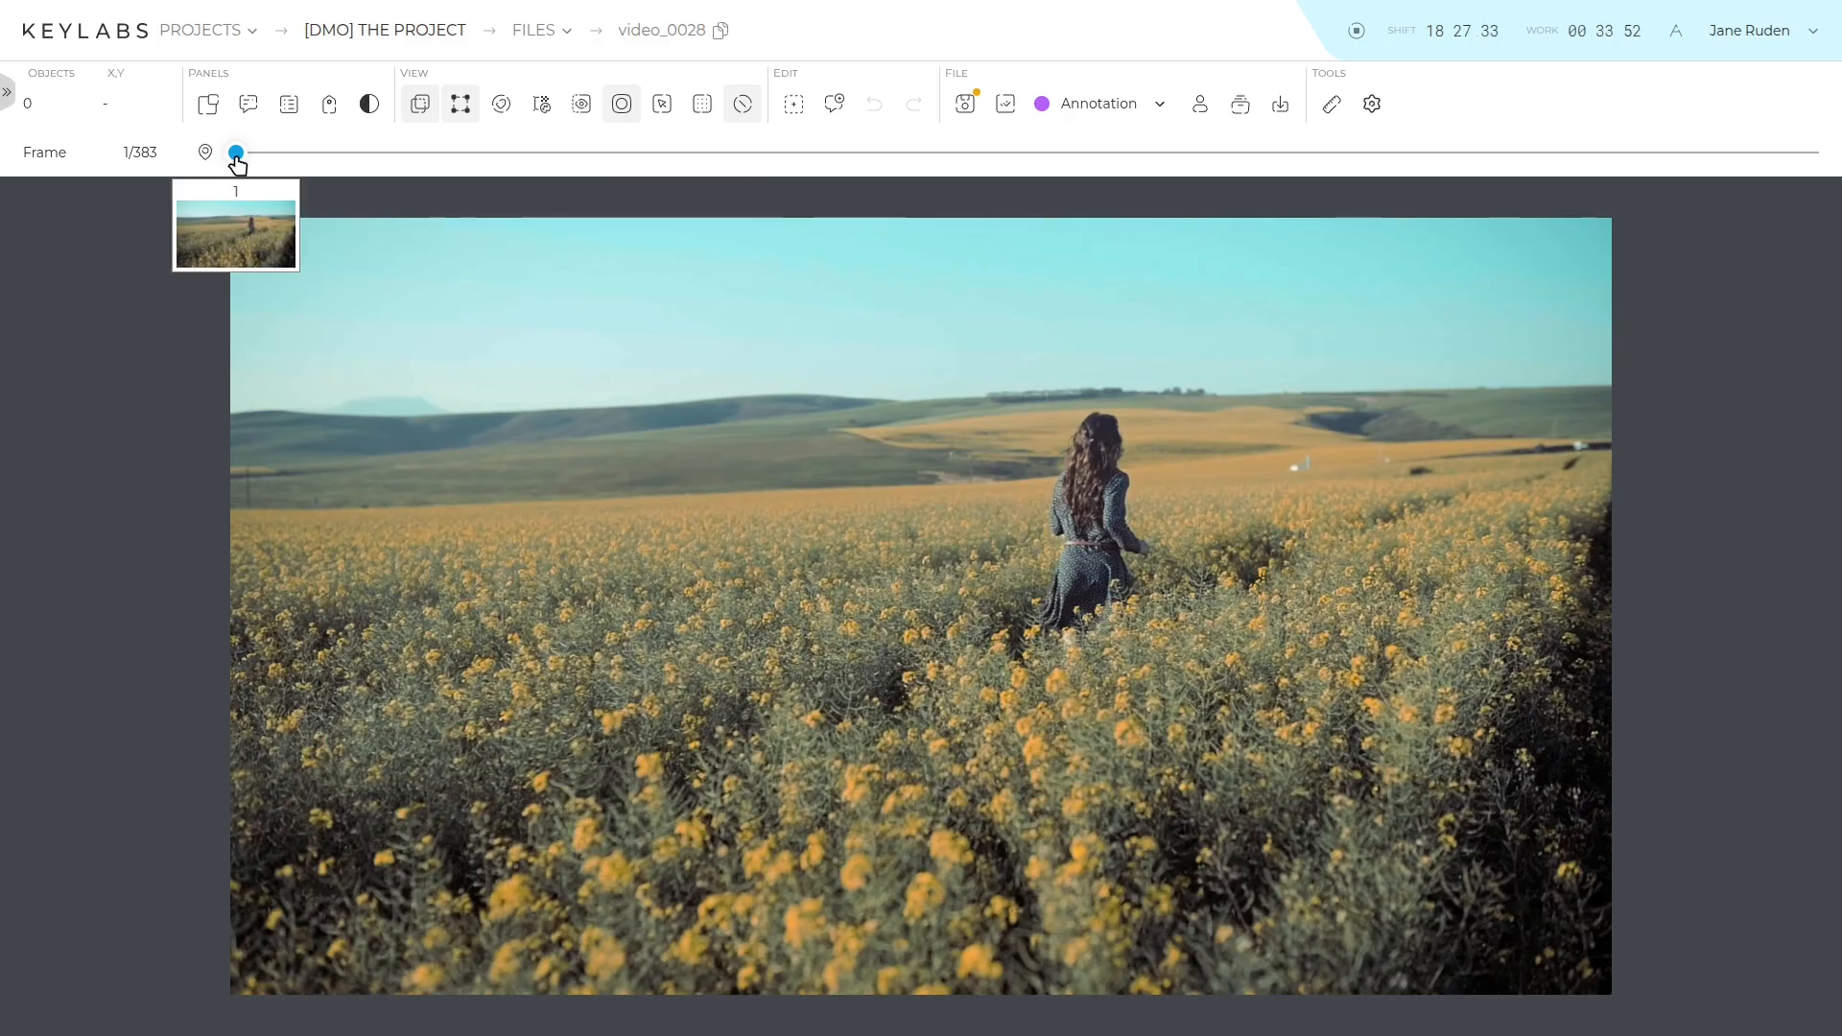
# Scrub video_0028 to frame 110, jump to frame 160, and play the video up to frame 200.
pyautogui.moveTo(236, 155); pyautogui.dragTo(684, 159)
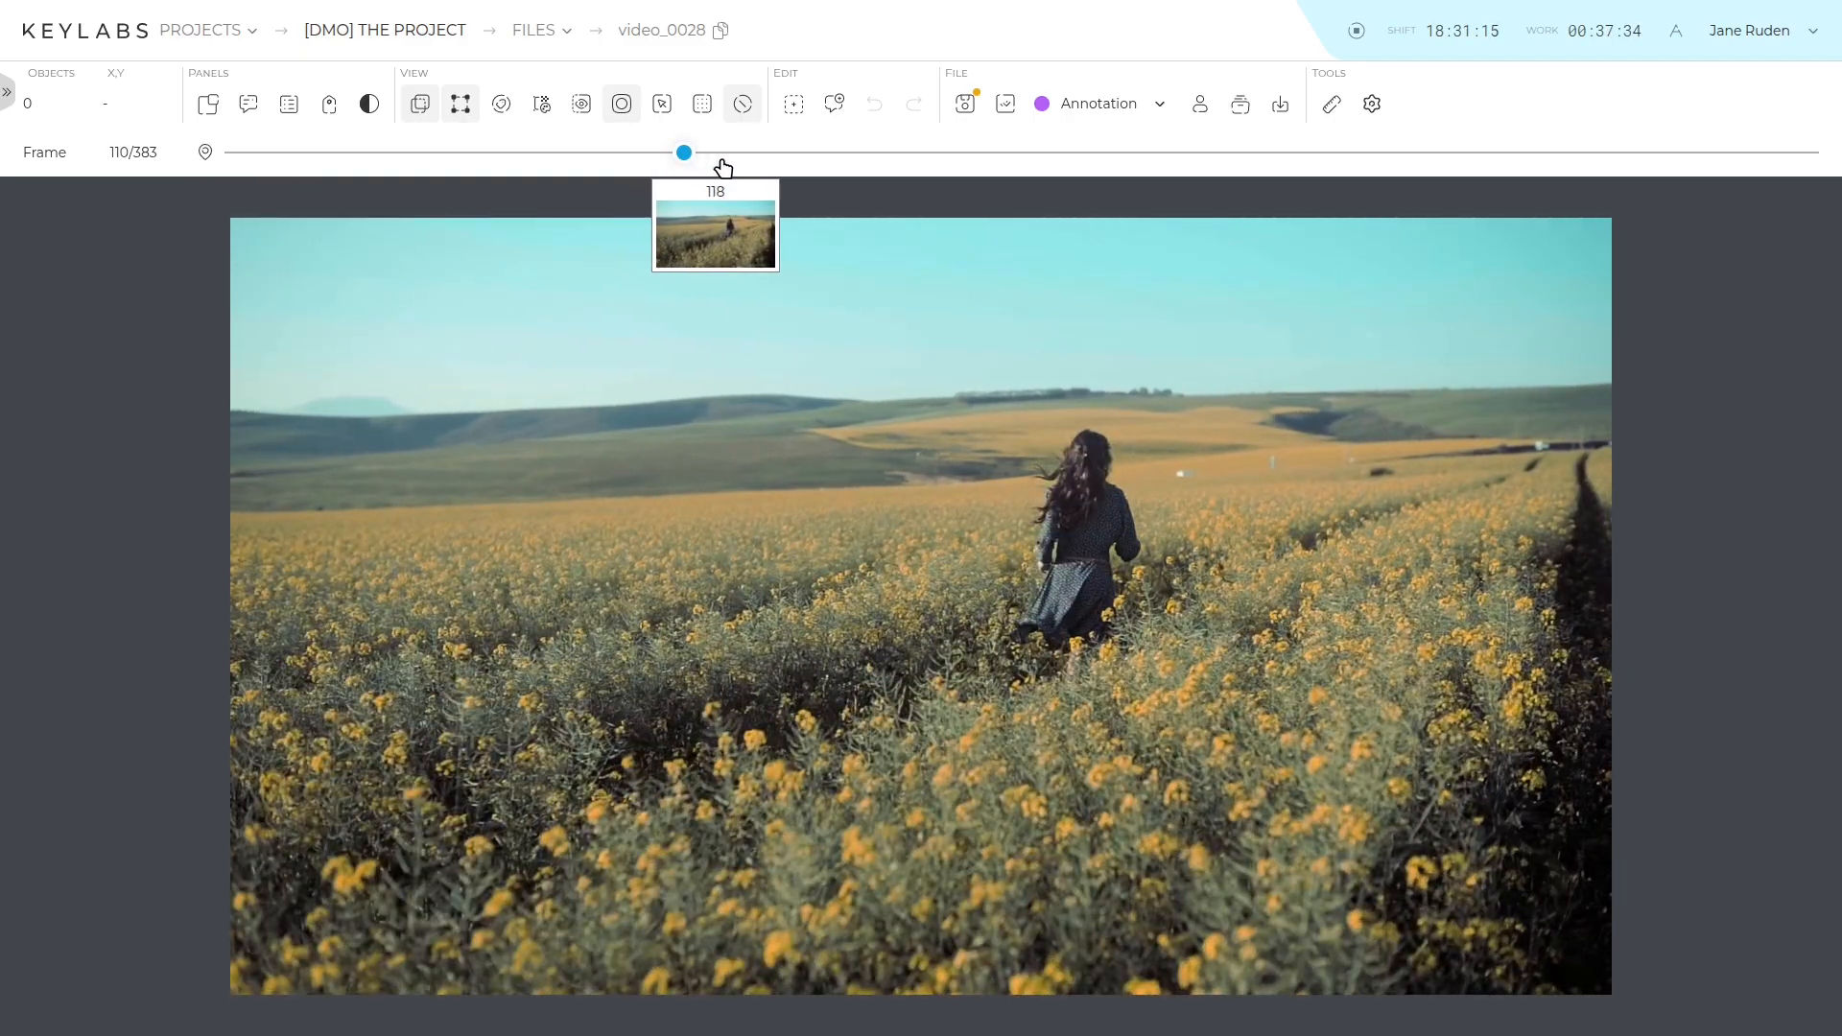
pyautogui.click(890, 153)
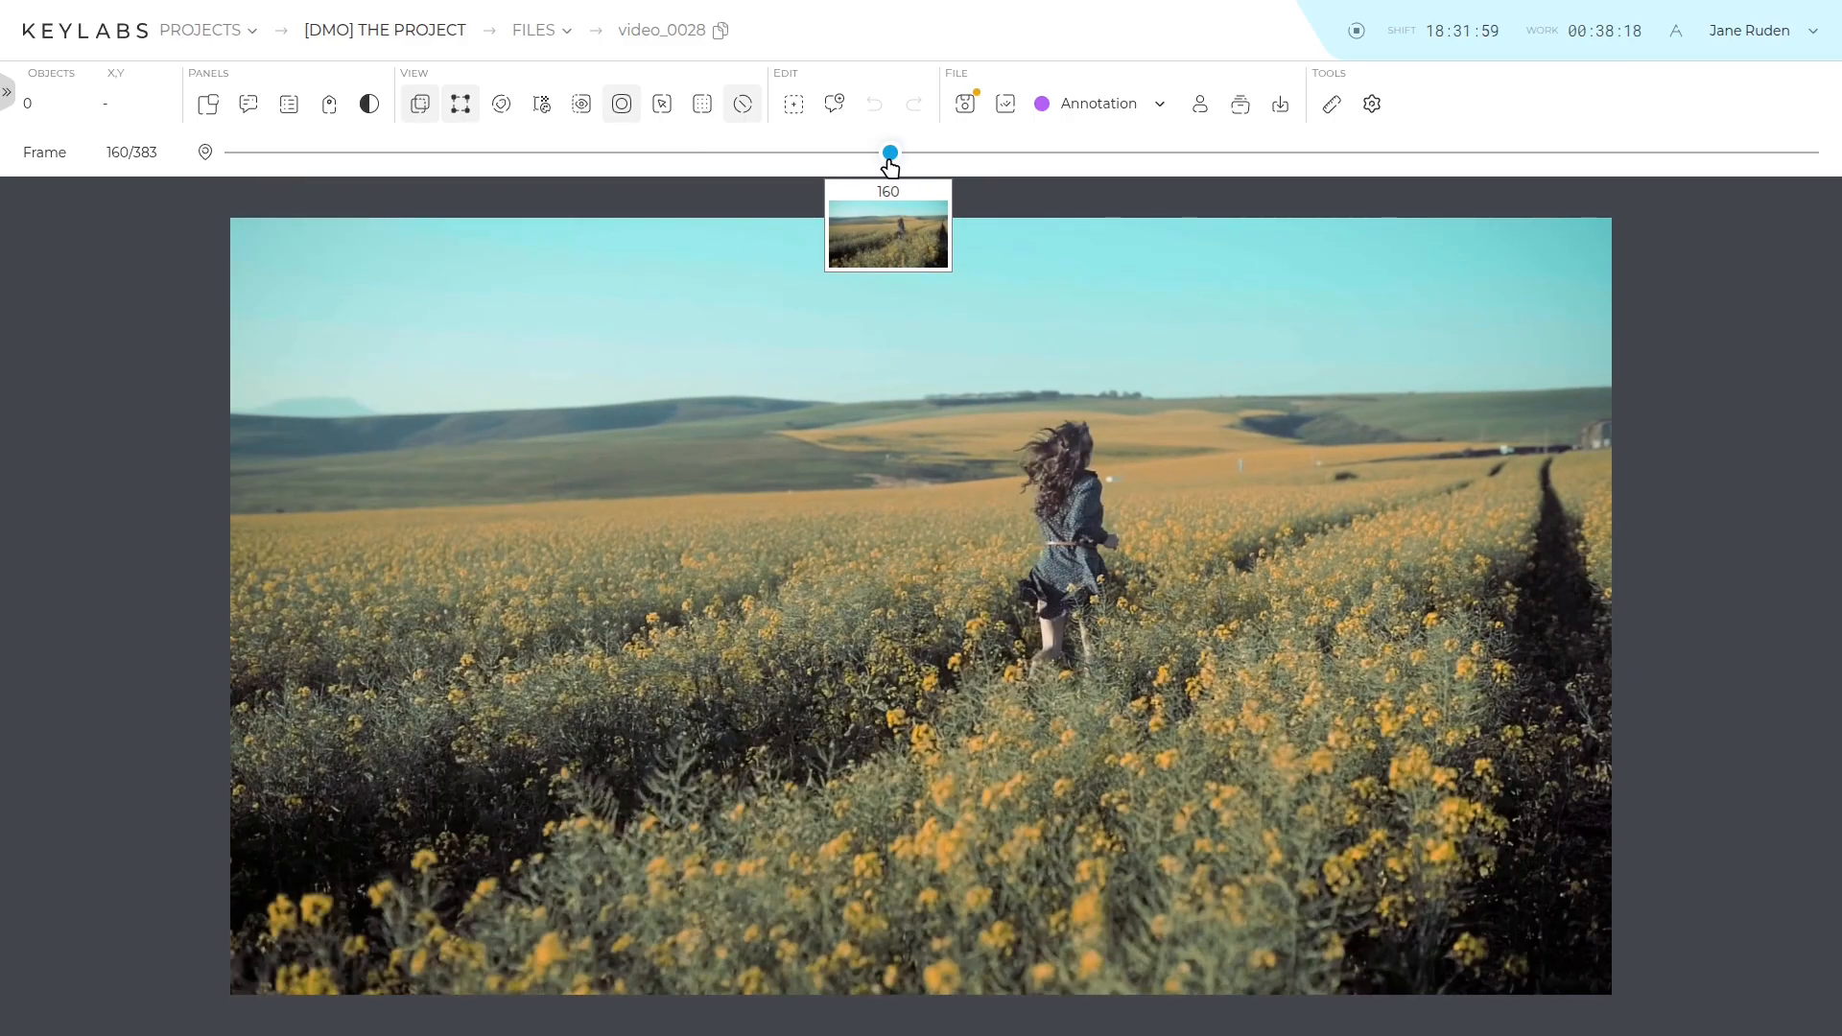
pyautogui.press('space')
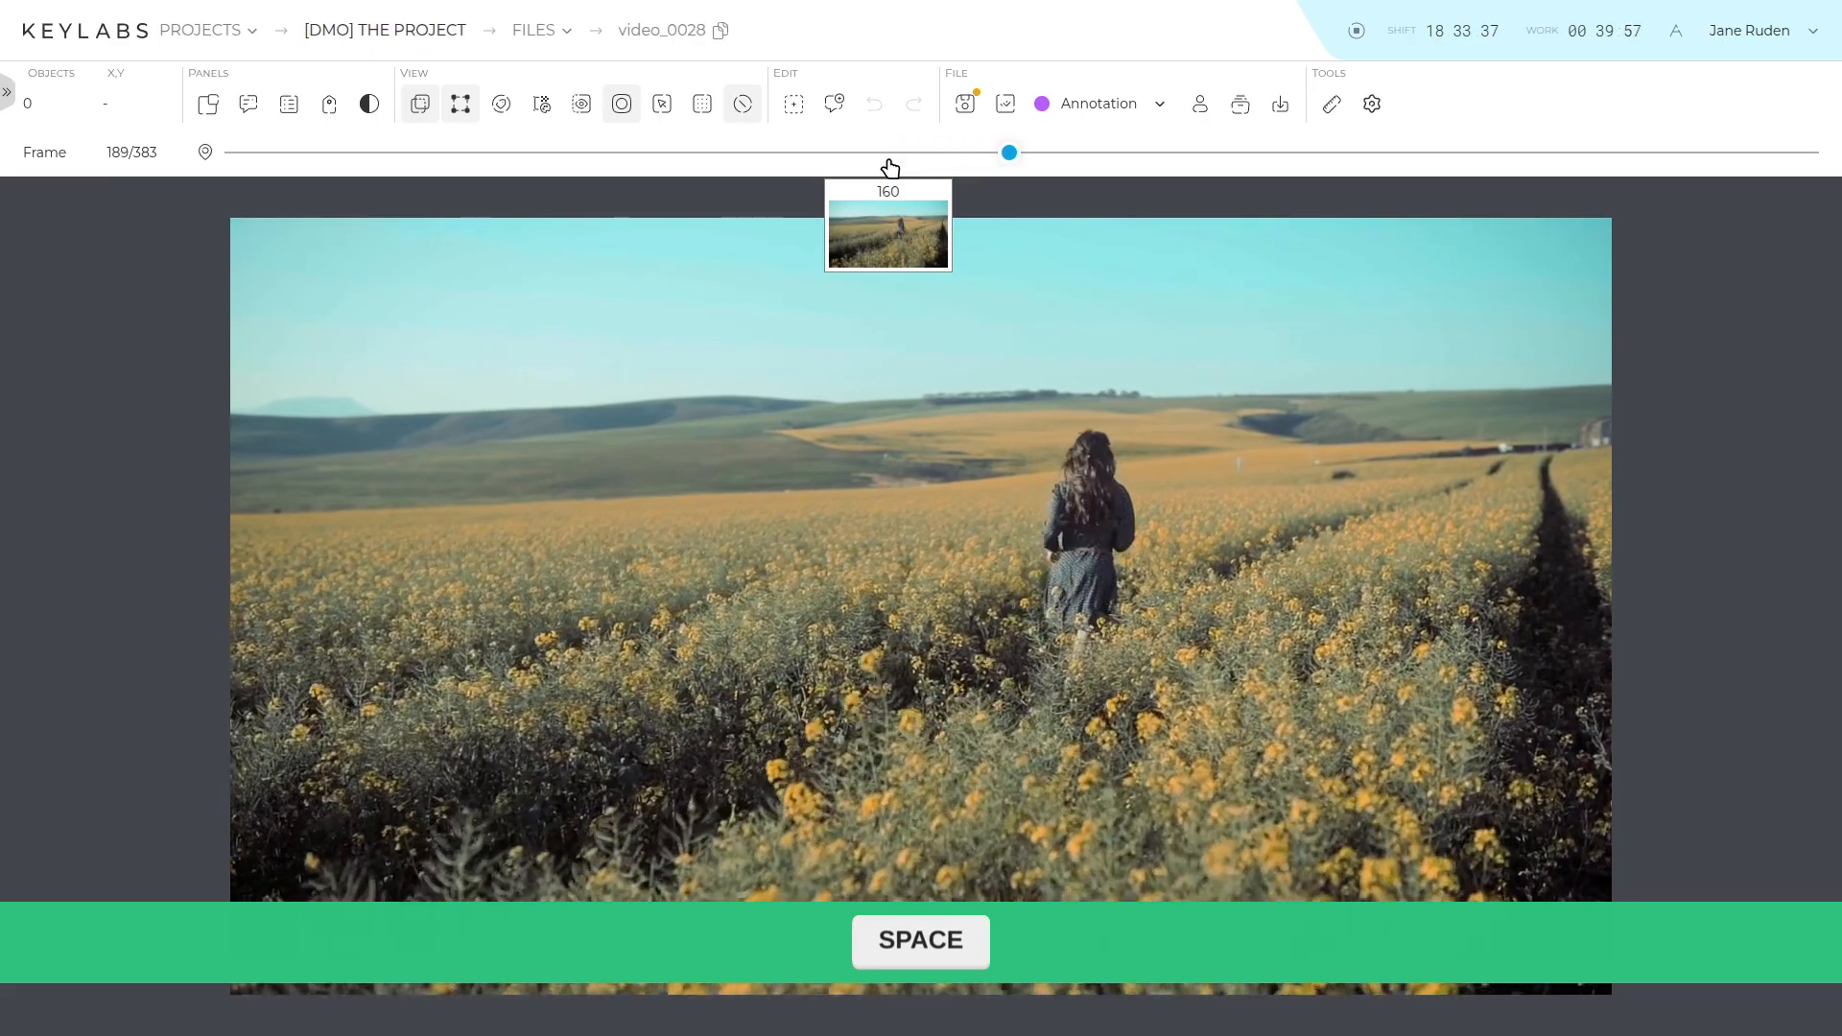
pyautogui.press('space')
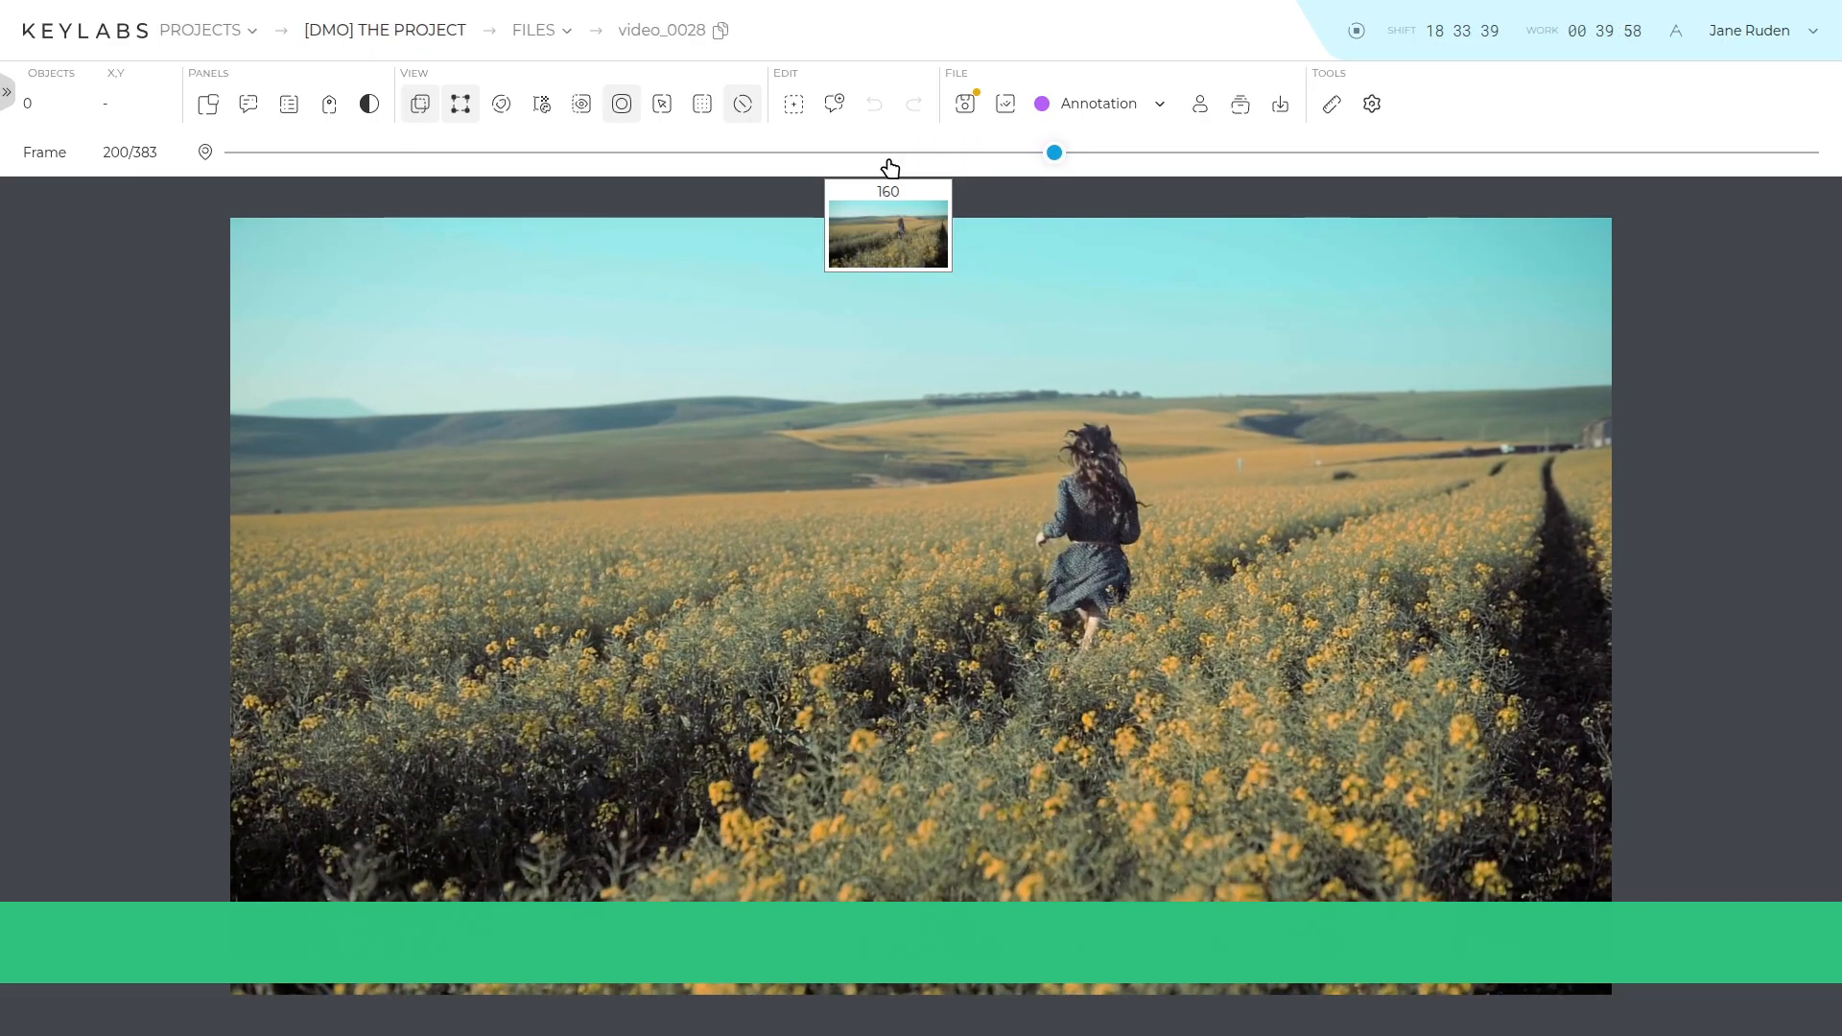
# Advance video_0028 one frame at a time to frame 205.
pyautogui.press('Right')
pyautogui.press('Right')
pyautogui.press('Right')
pyautogui.press('Right')
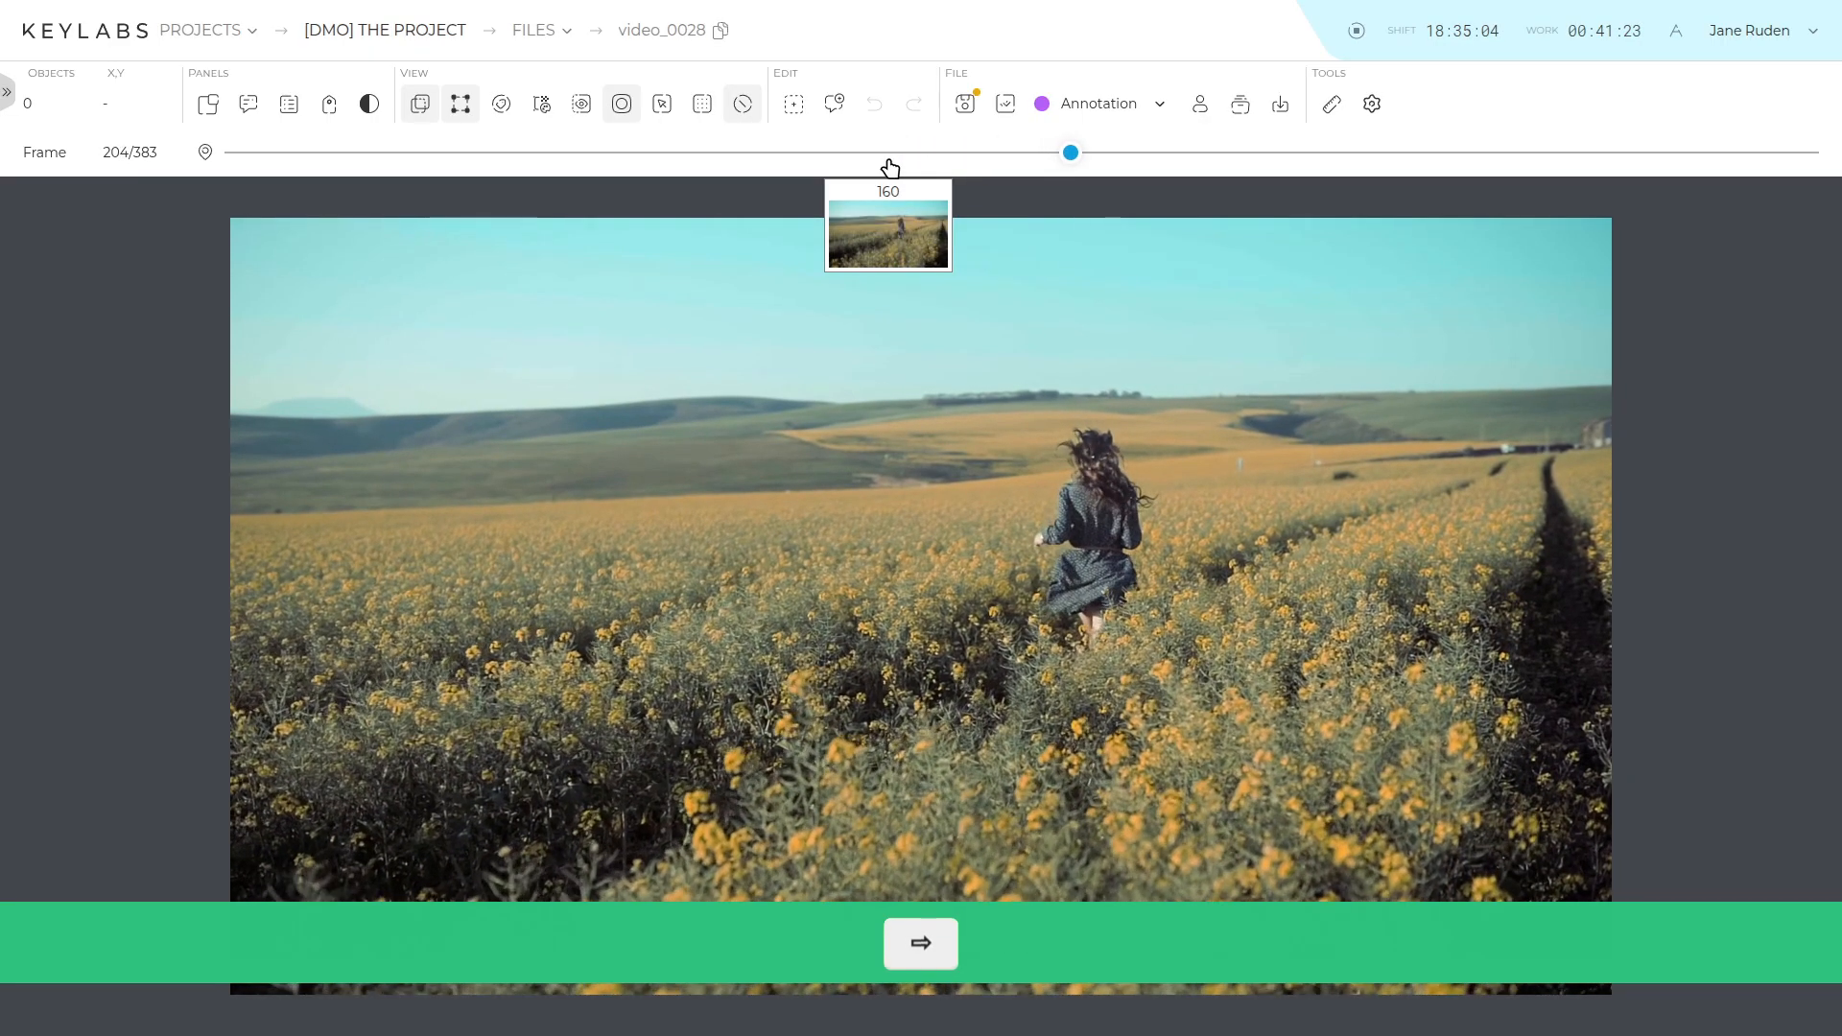
pyautogui.press('Right')
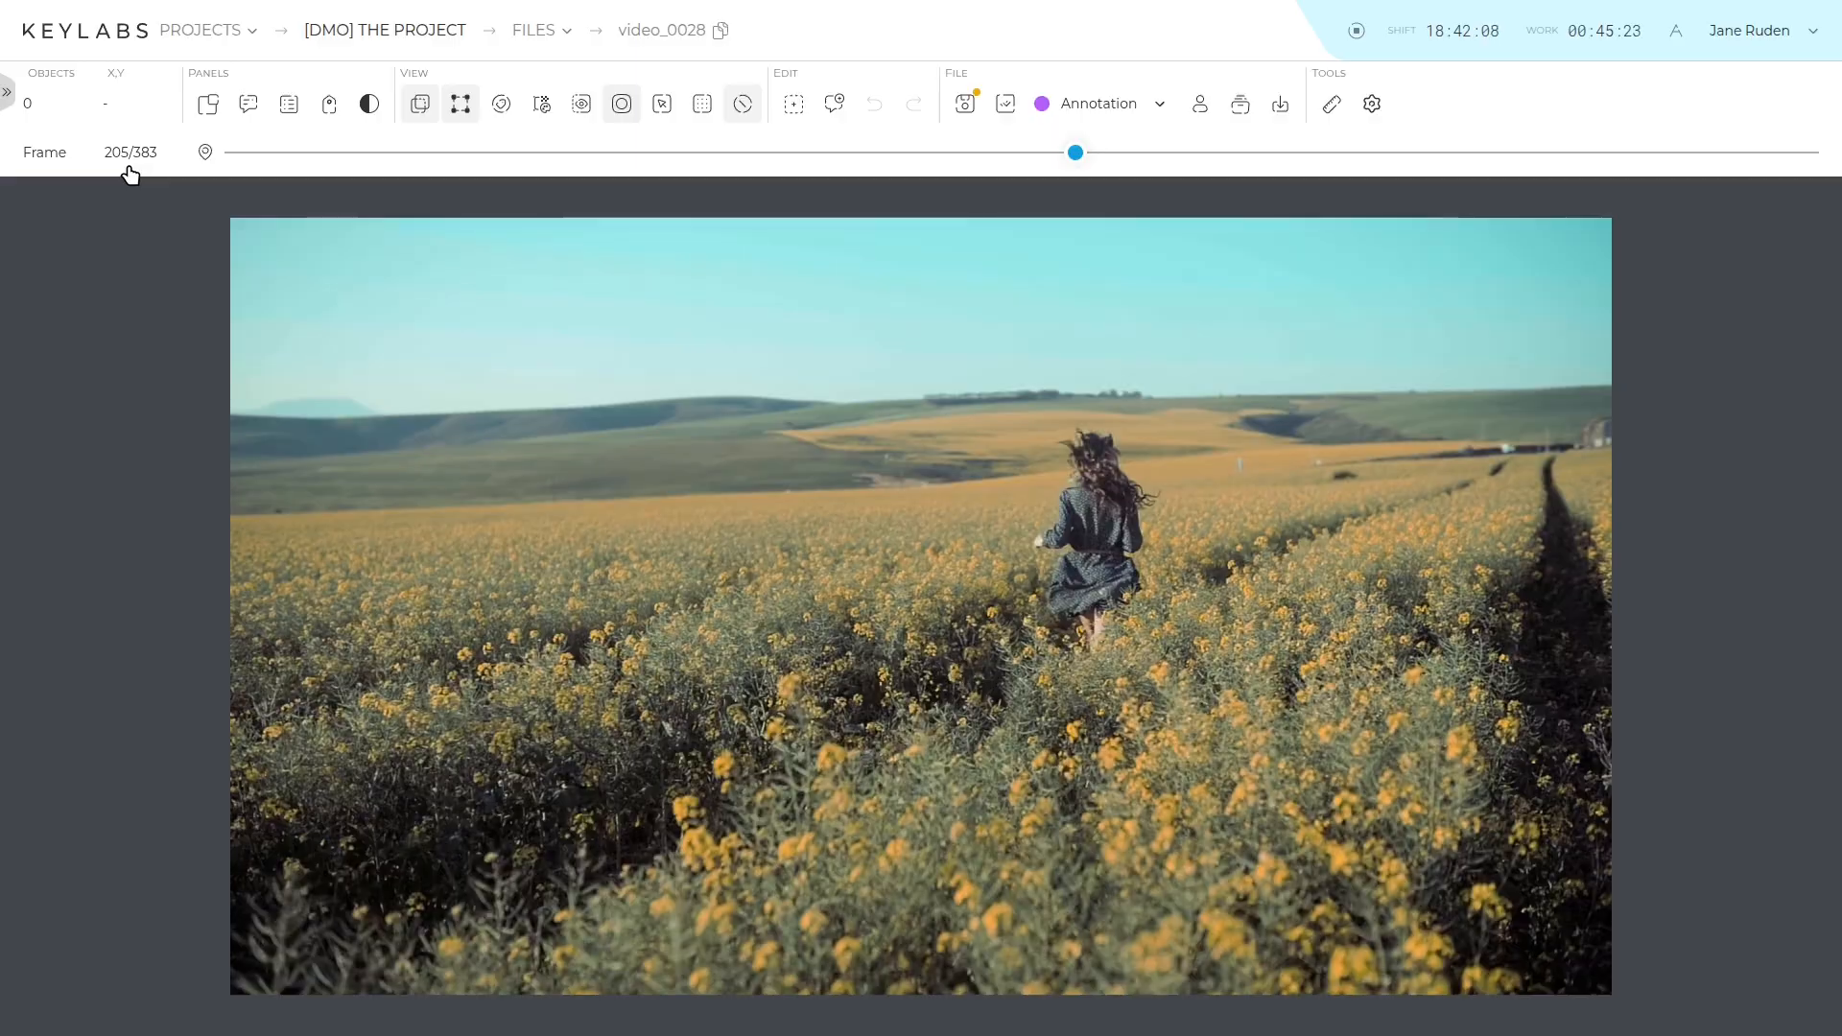
# Go directly to frame 25 of video_0028 by its frame number.
pyautogui.click(130, 154)
pyautogui.write('25')
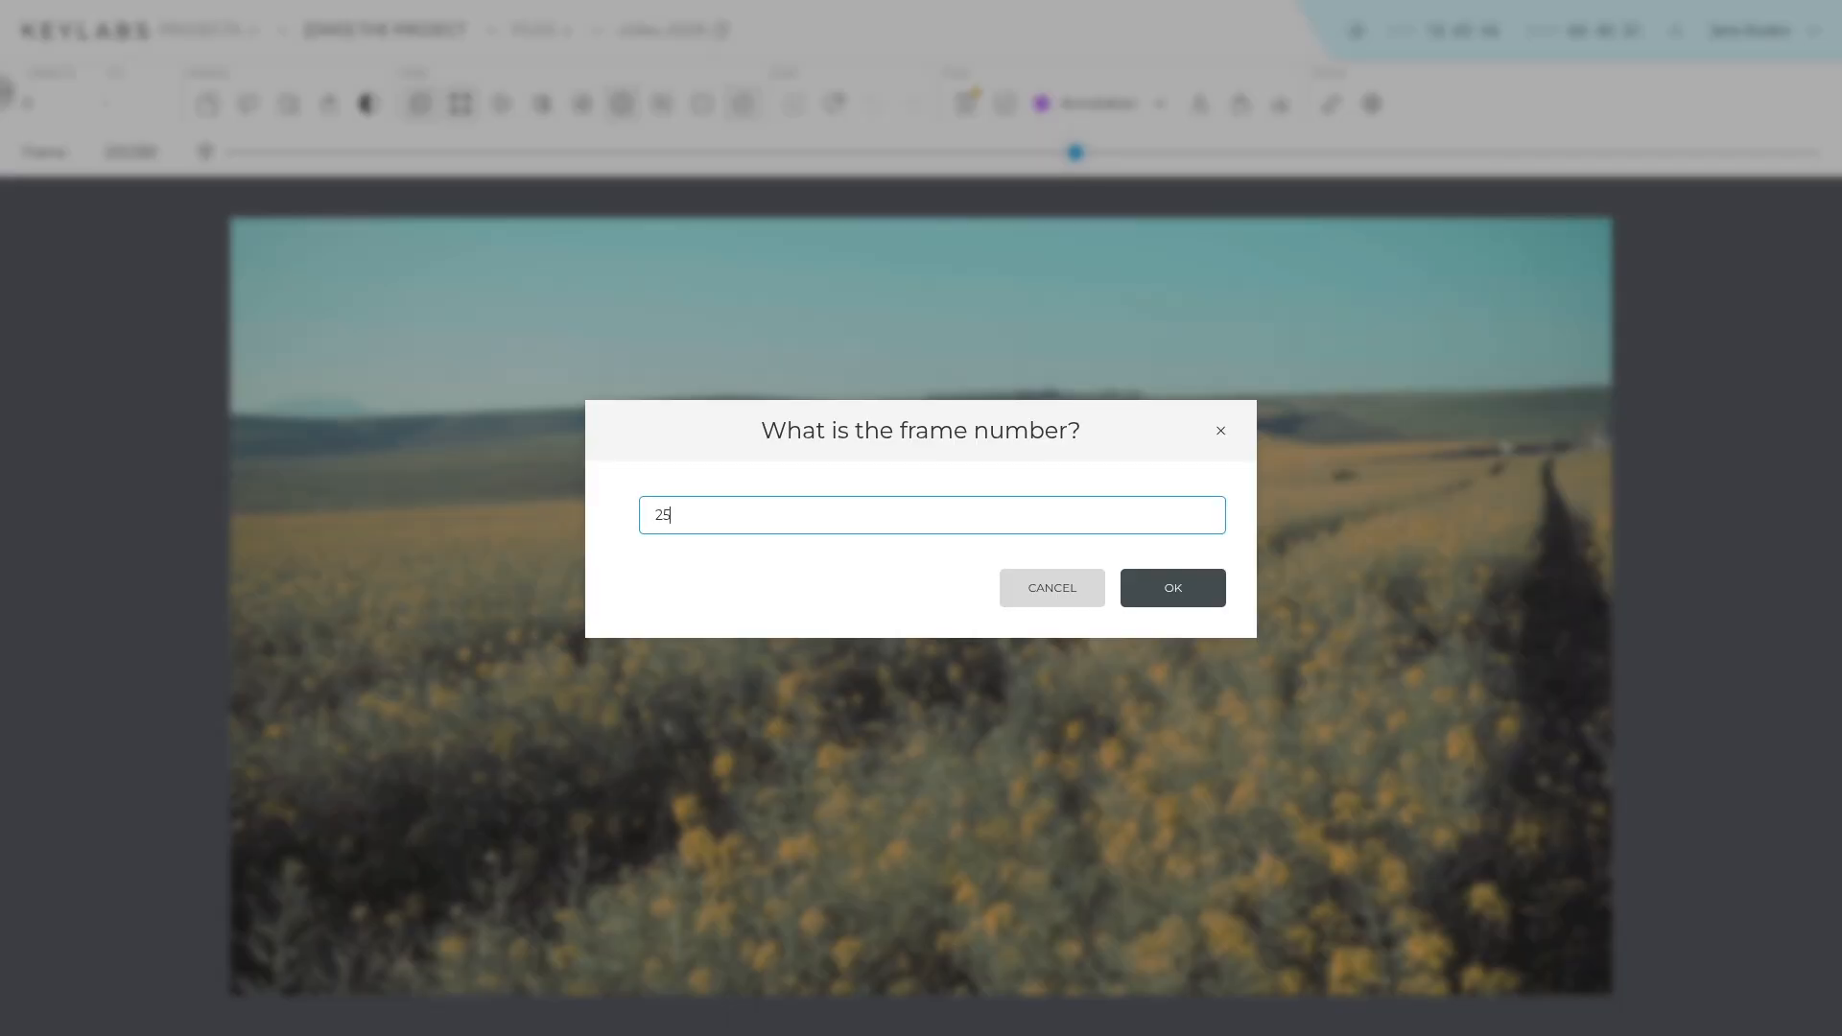
pyautogui.press('Return')
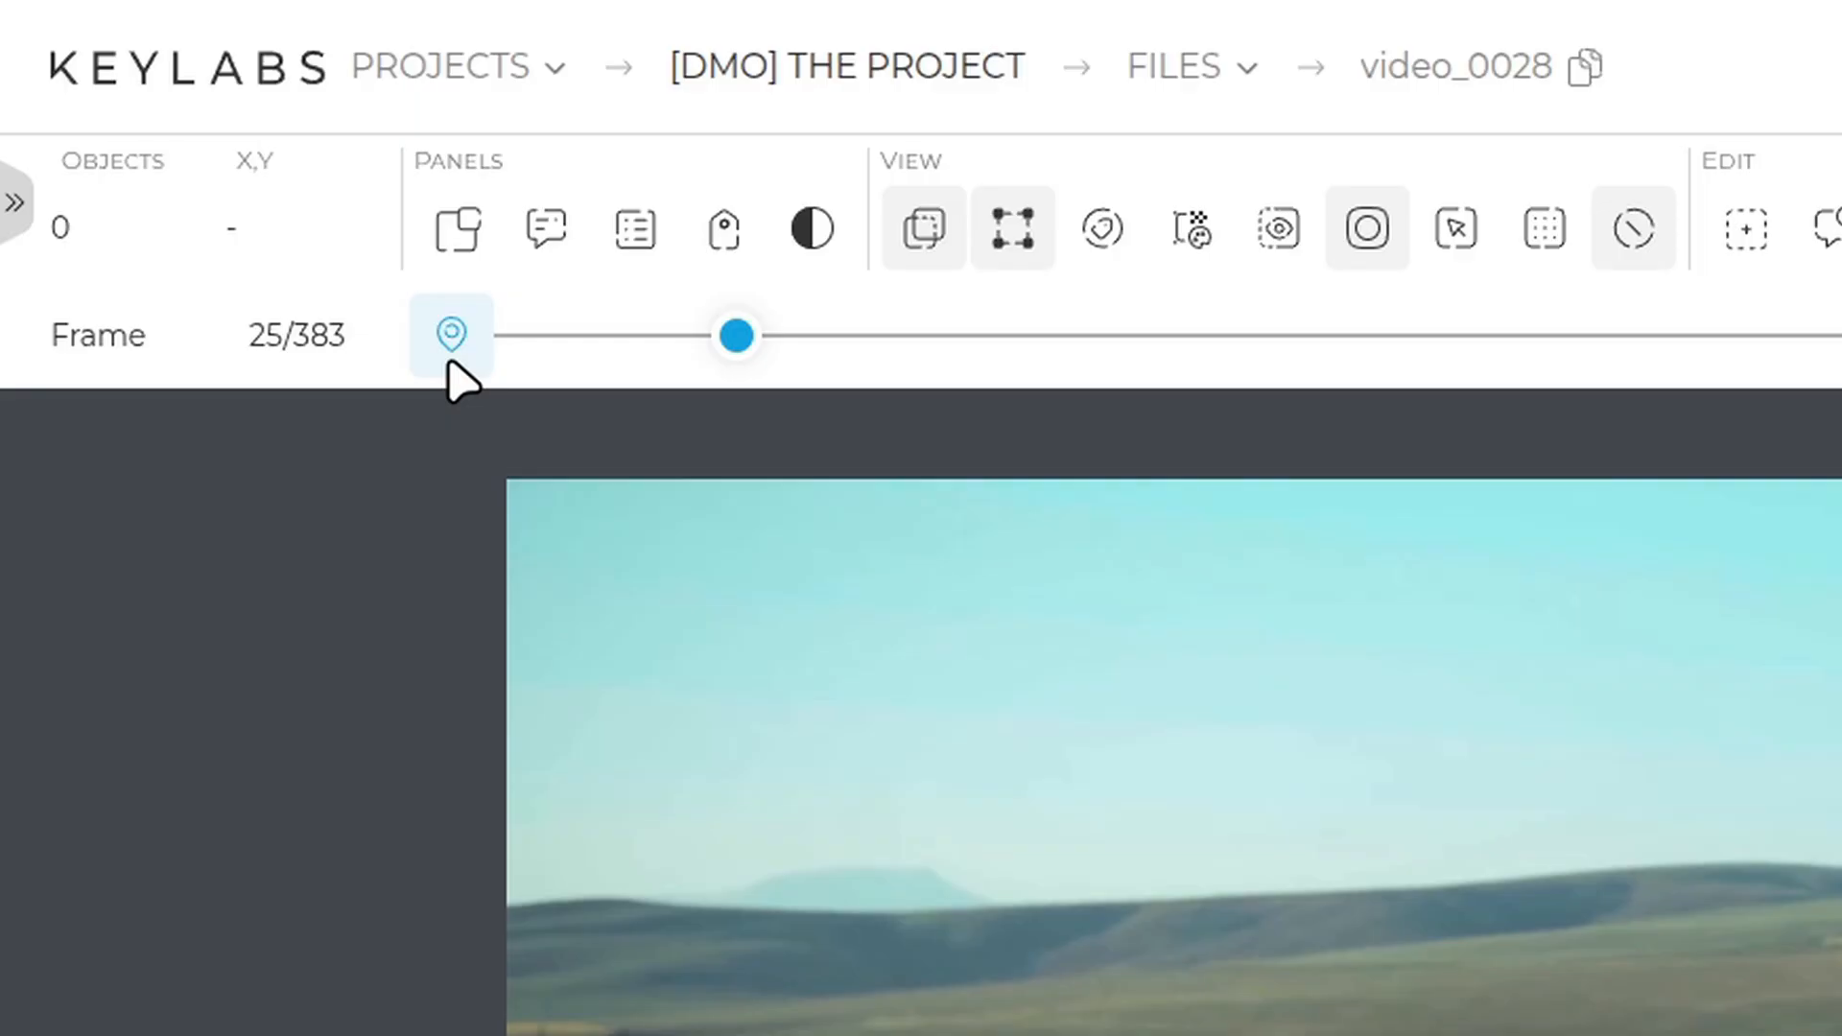
pyautogui.click(451, 336)
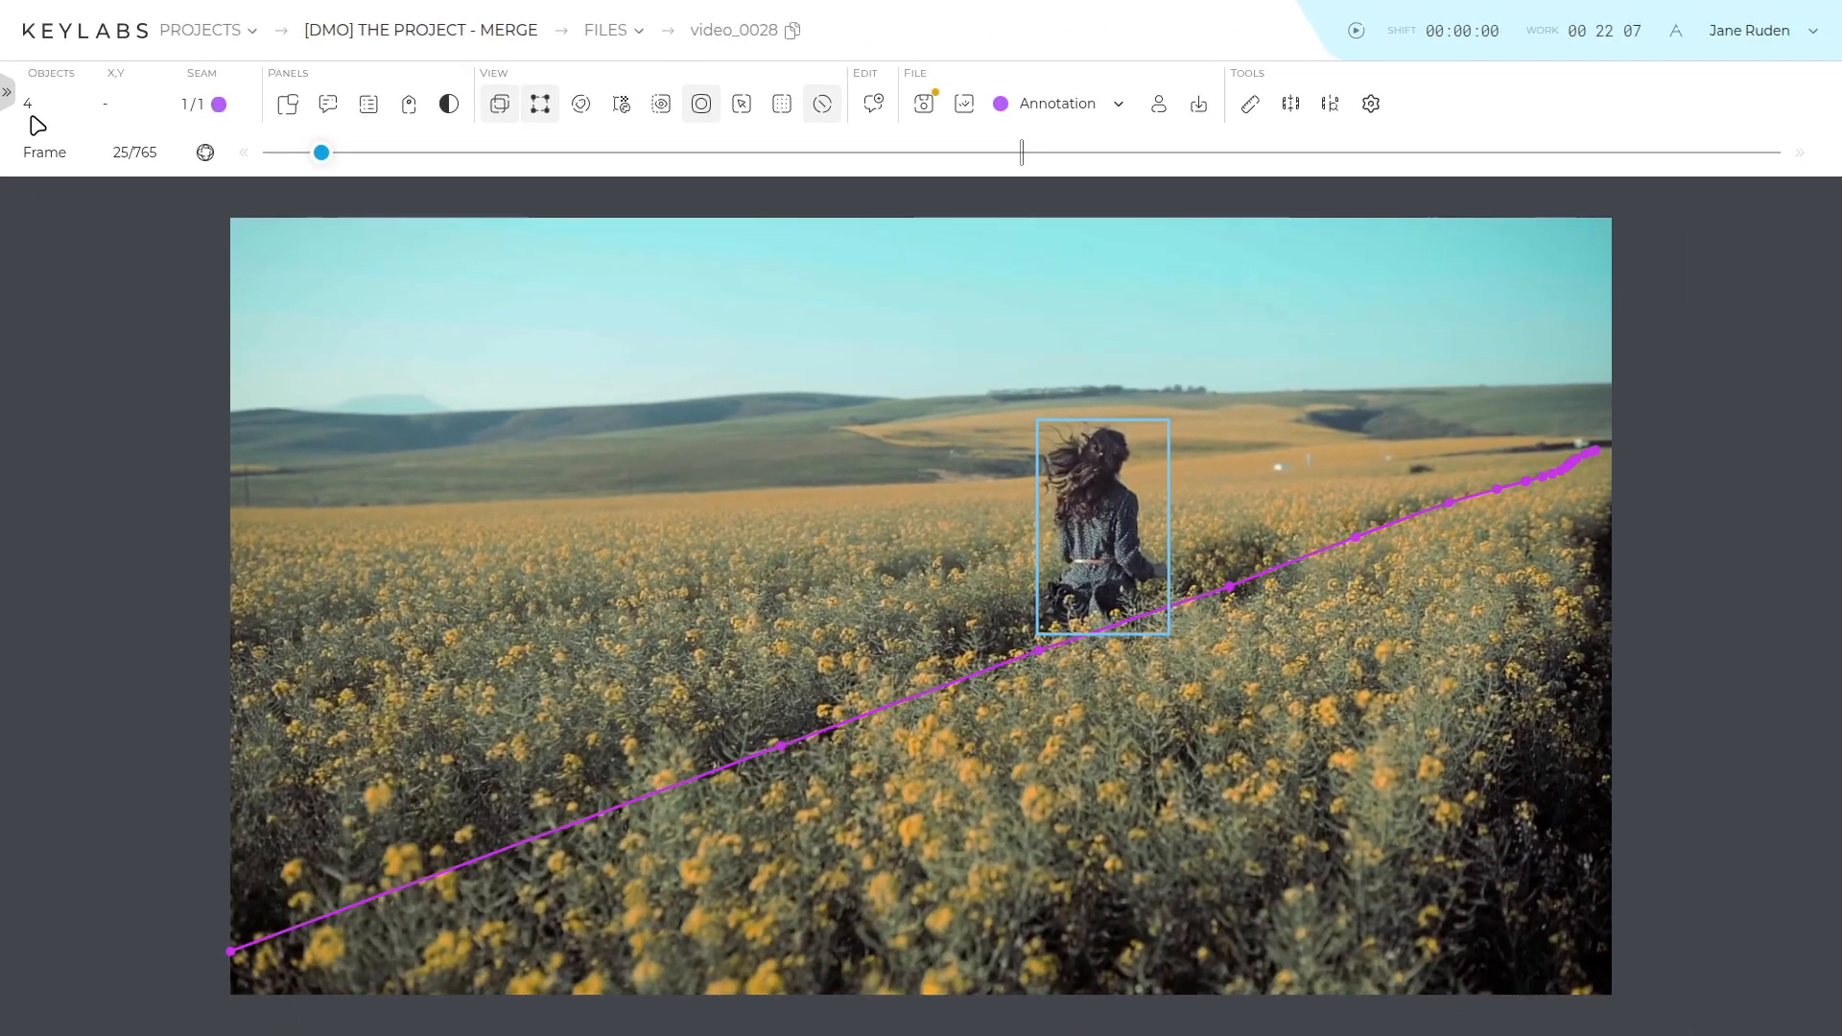
# Select object 0.1 by its number in the merge project's video_0028, and go to seam 1.
pyautogui.click(50, 186)
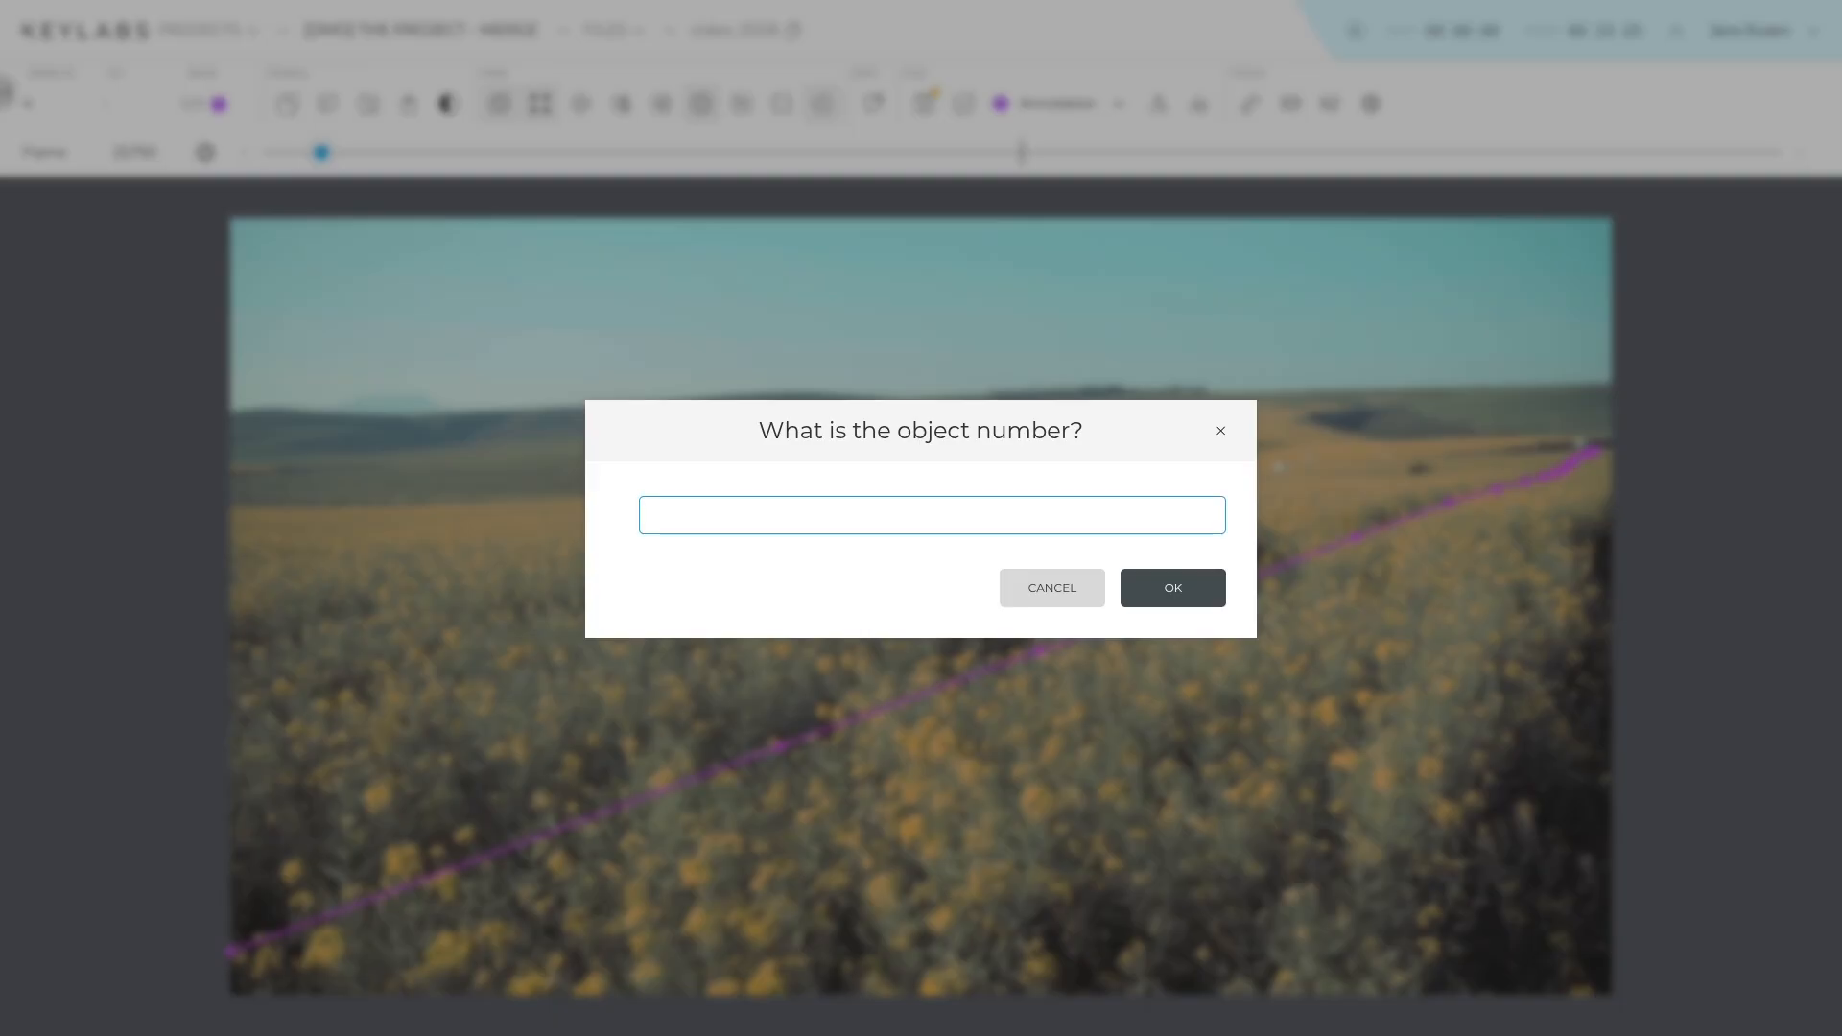
pyautogui.write('0.1')
pyautogui.press('Return')
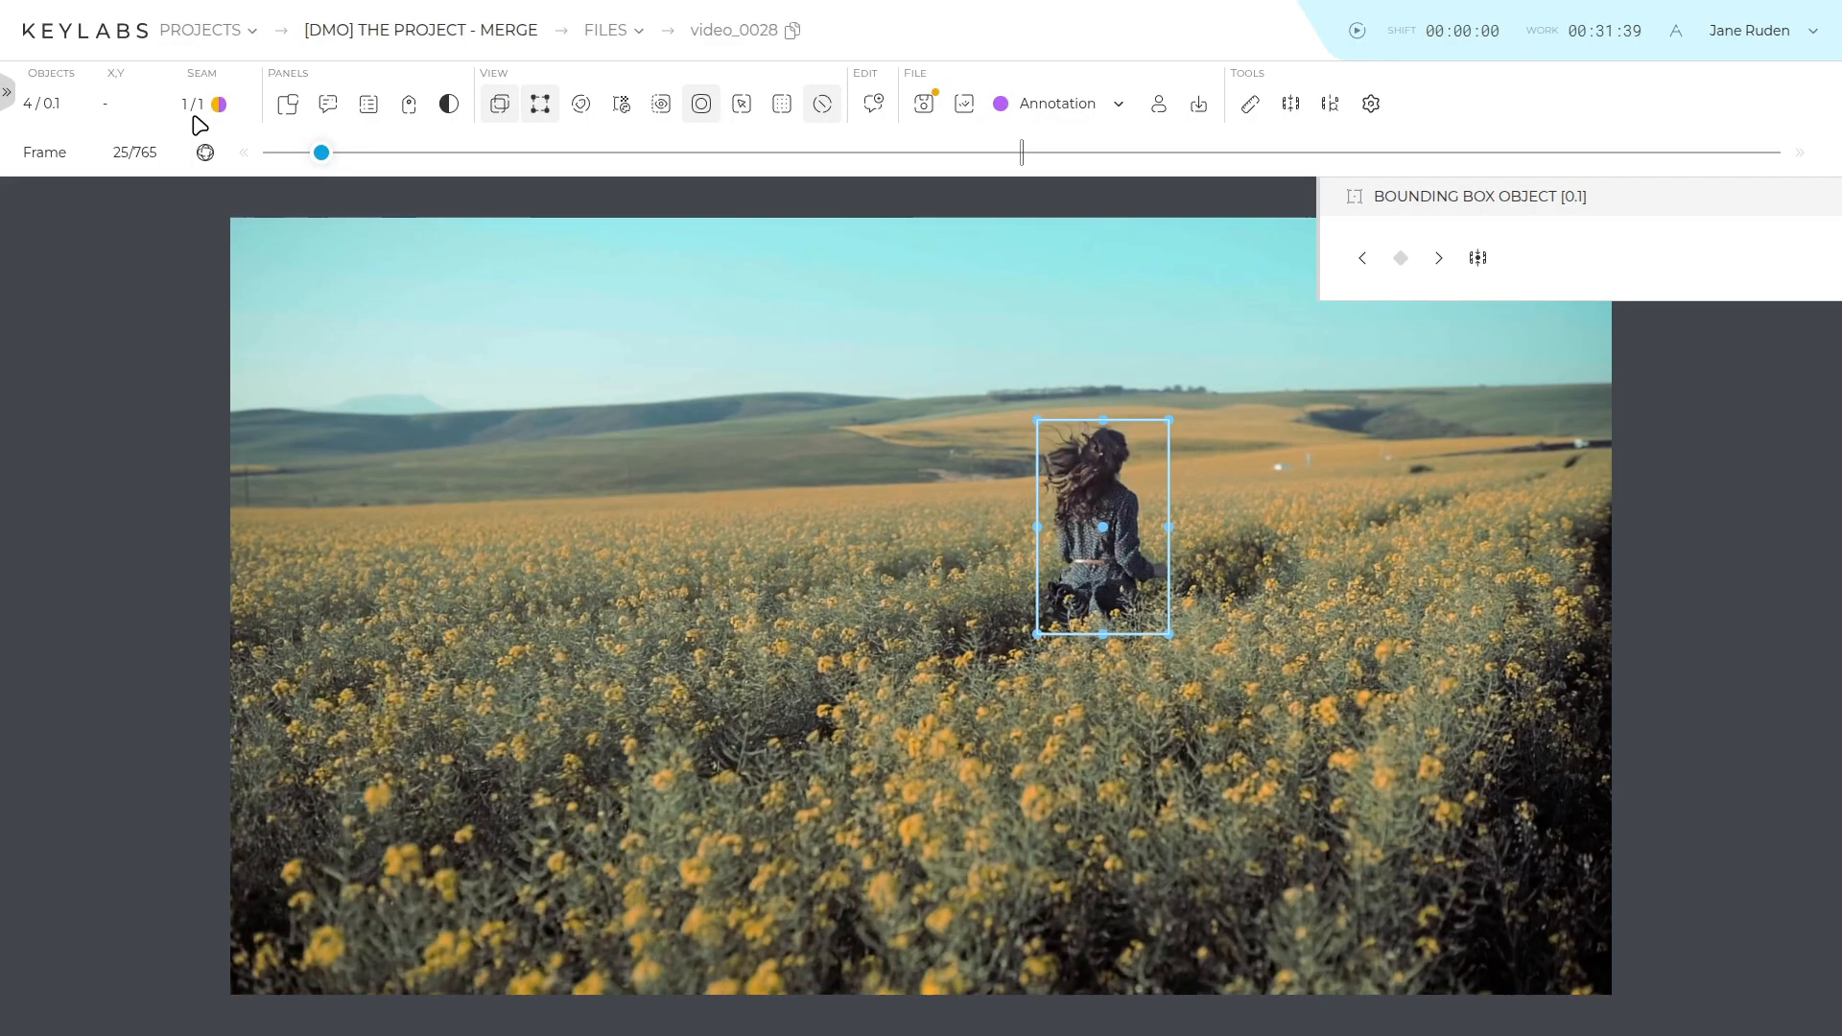
pyautogui.click(347, 190)
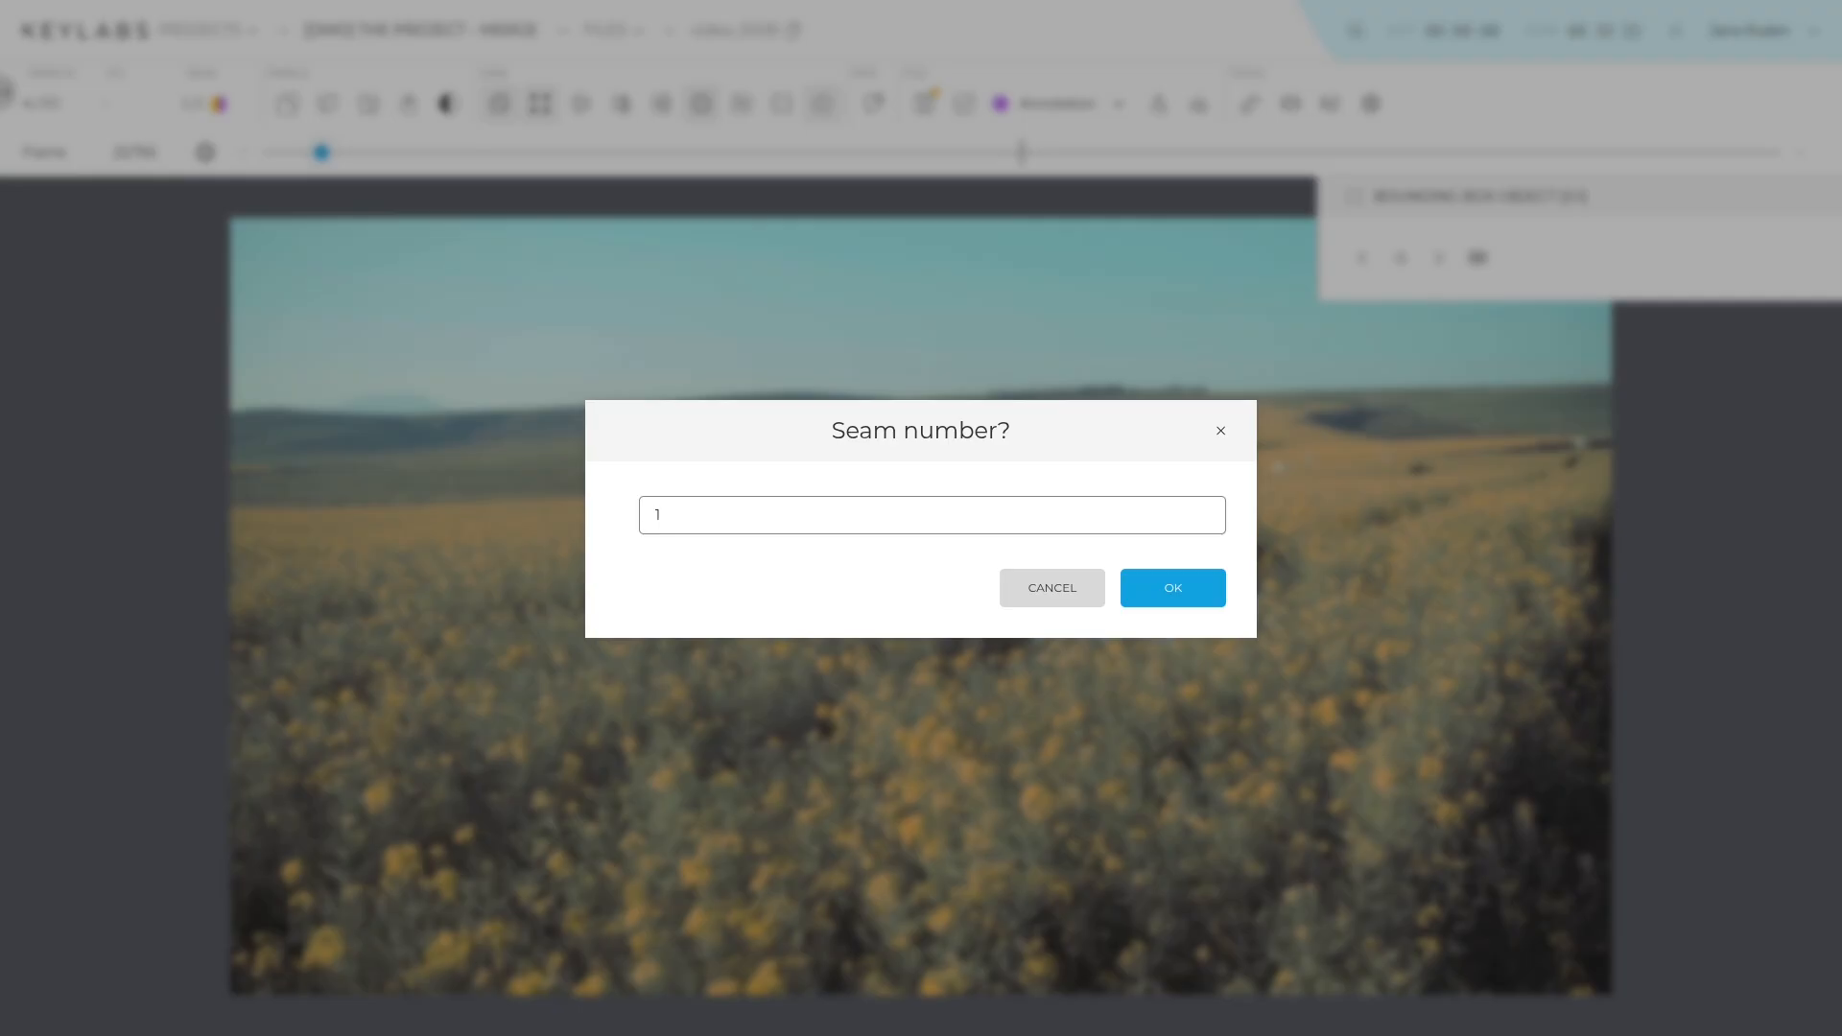
pyautogui.press('Return')
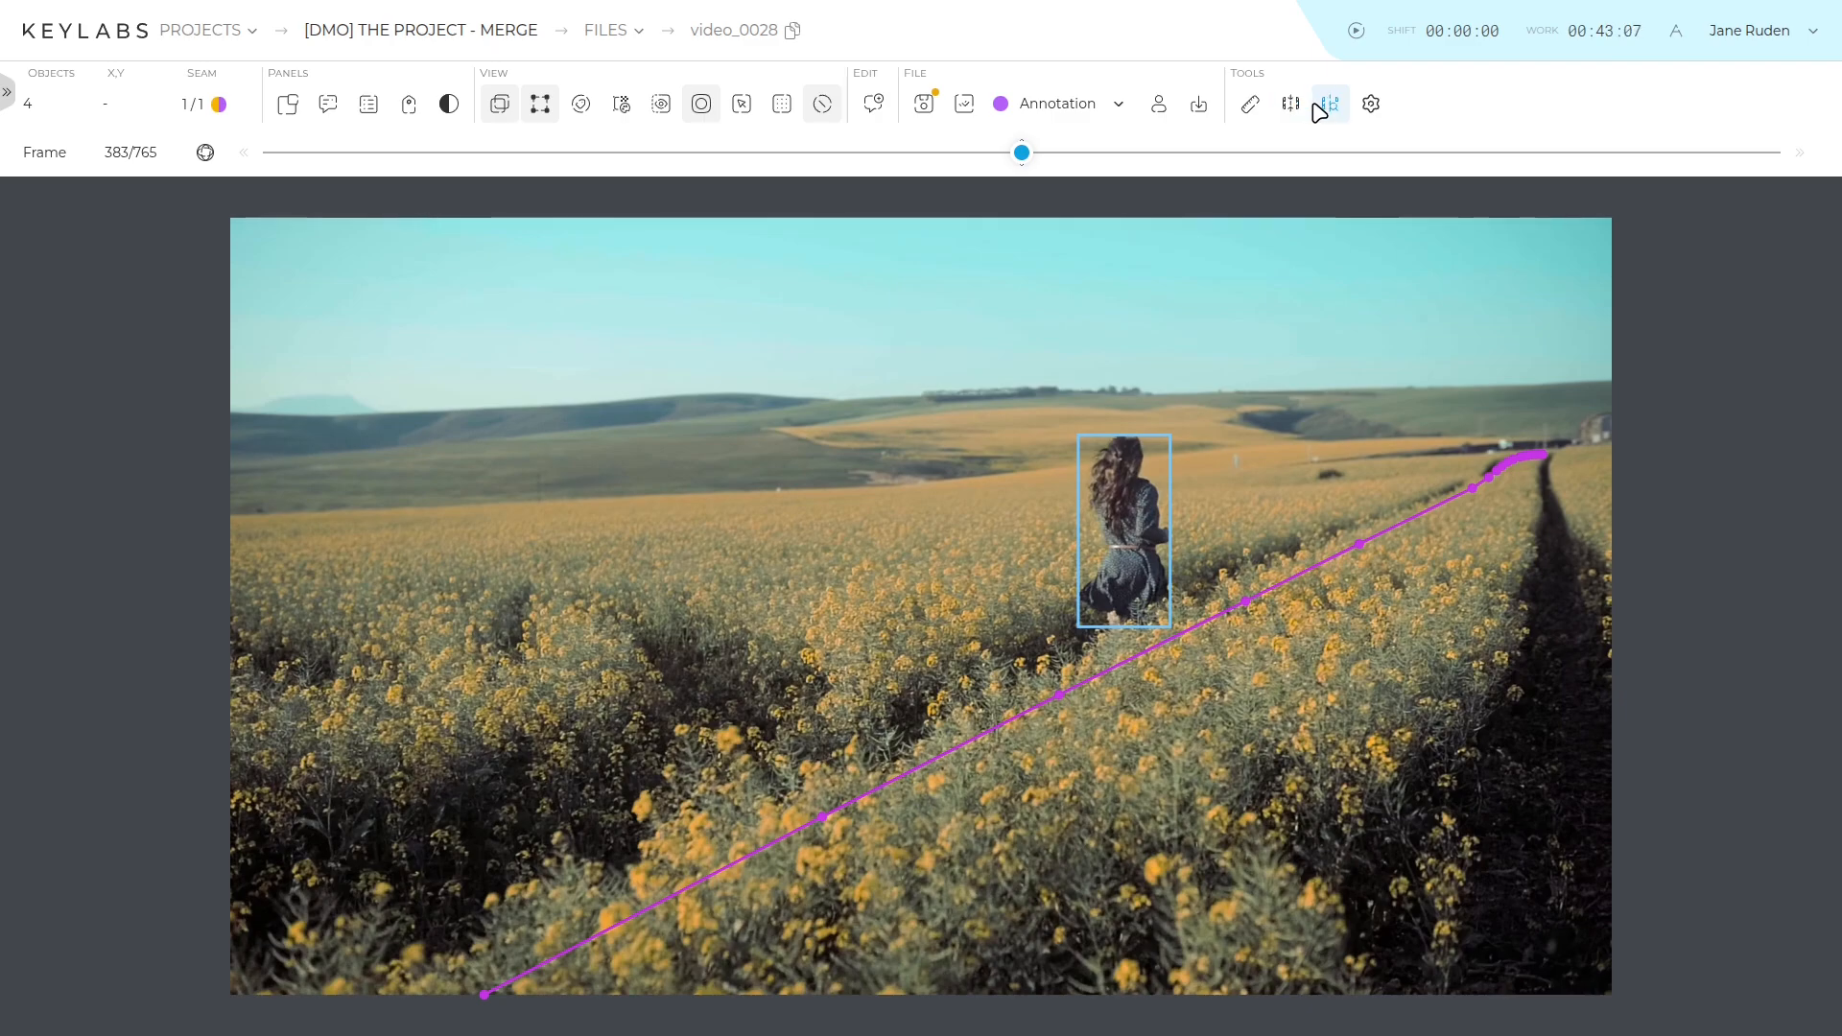
# View the two source files that meet at the seam of video_0028, and return to the merged video.
pyautogui.click(1330, 105)
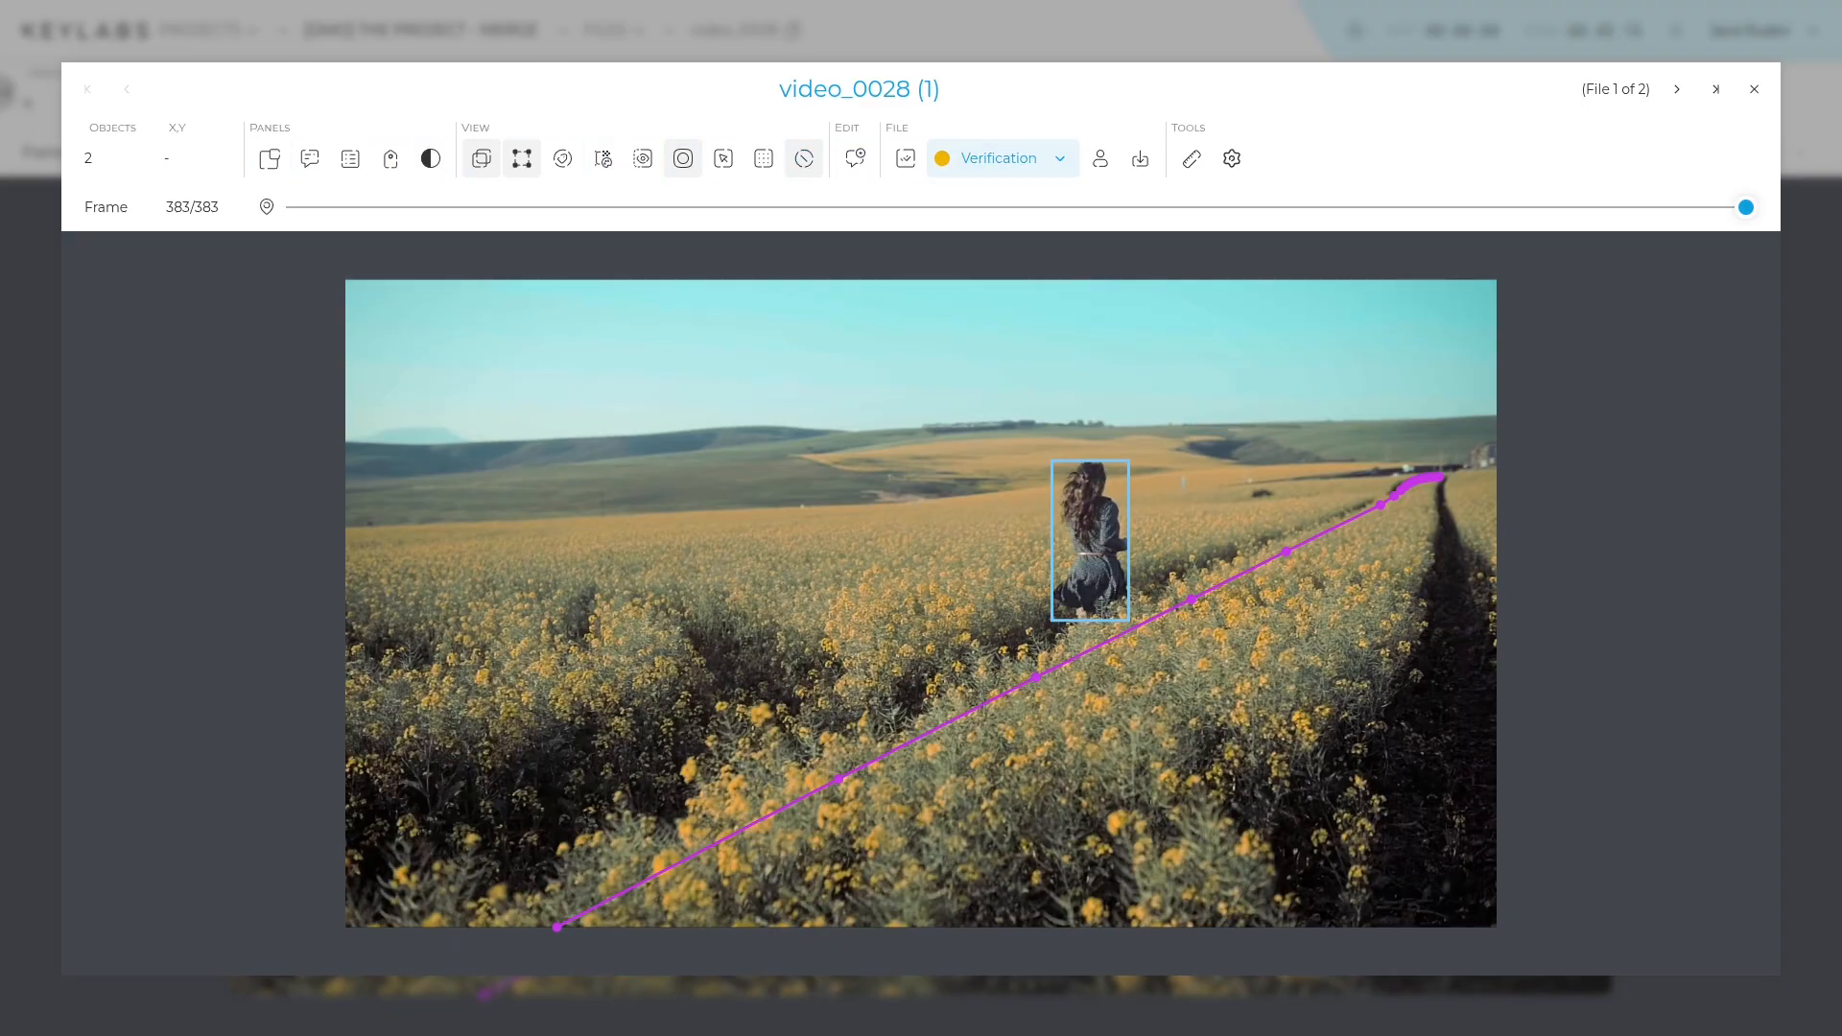
pyautogui.click(1675, 93)
pyautogui.click(1754, 89)
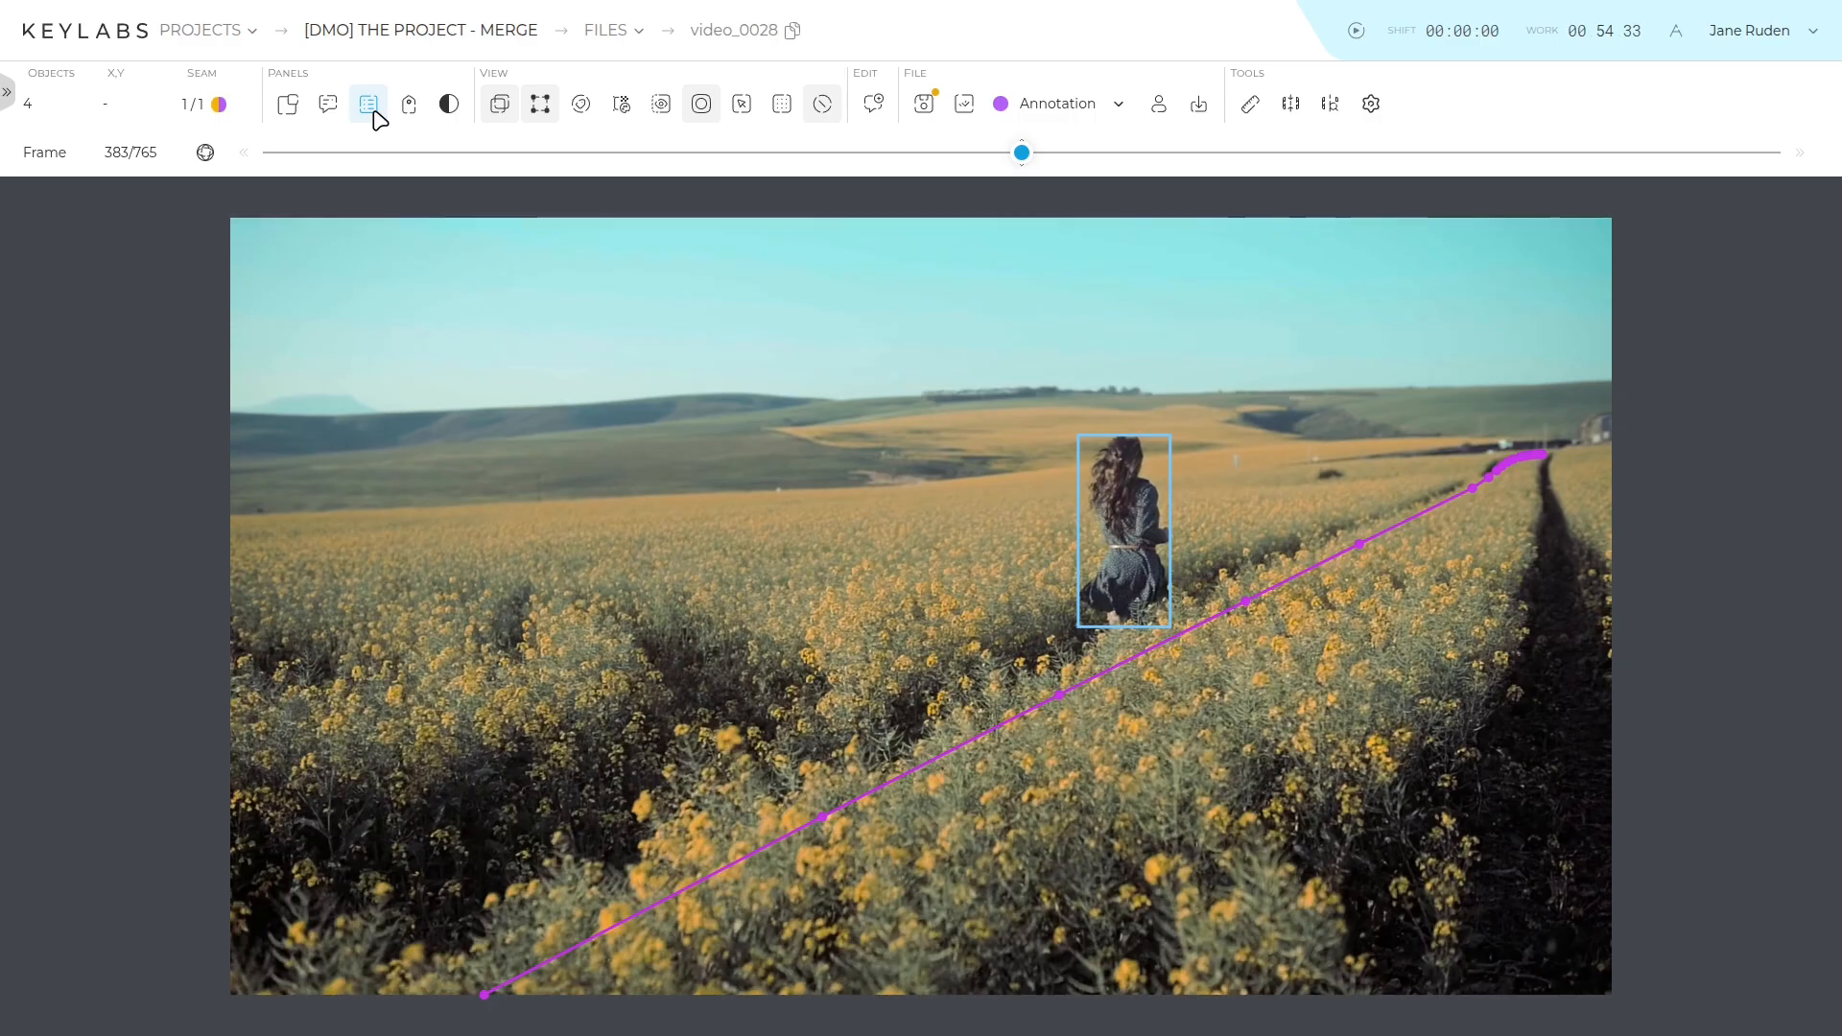
# Show the objects list at the seam and filter it to objects that may be merged.
pyautogui.click(368, 103)
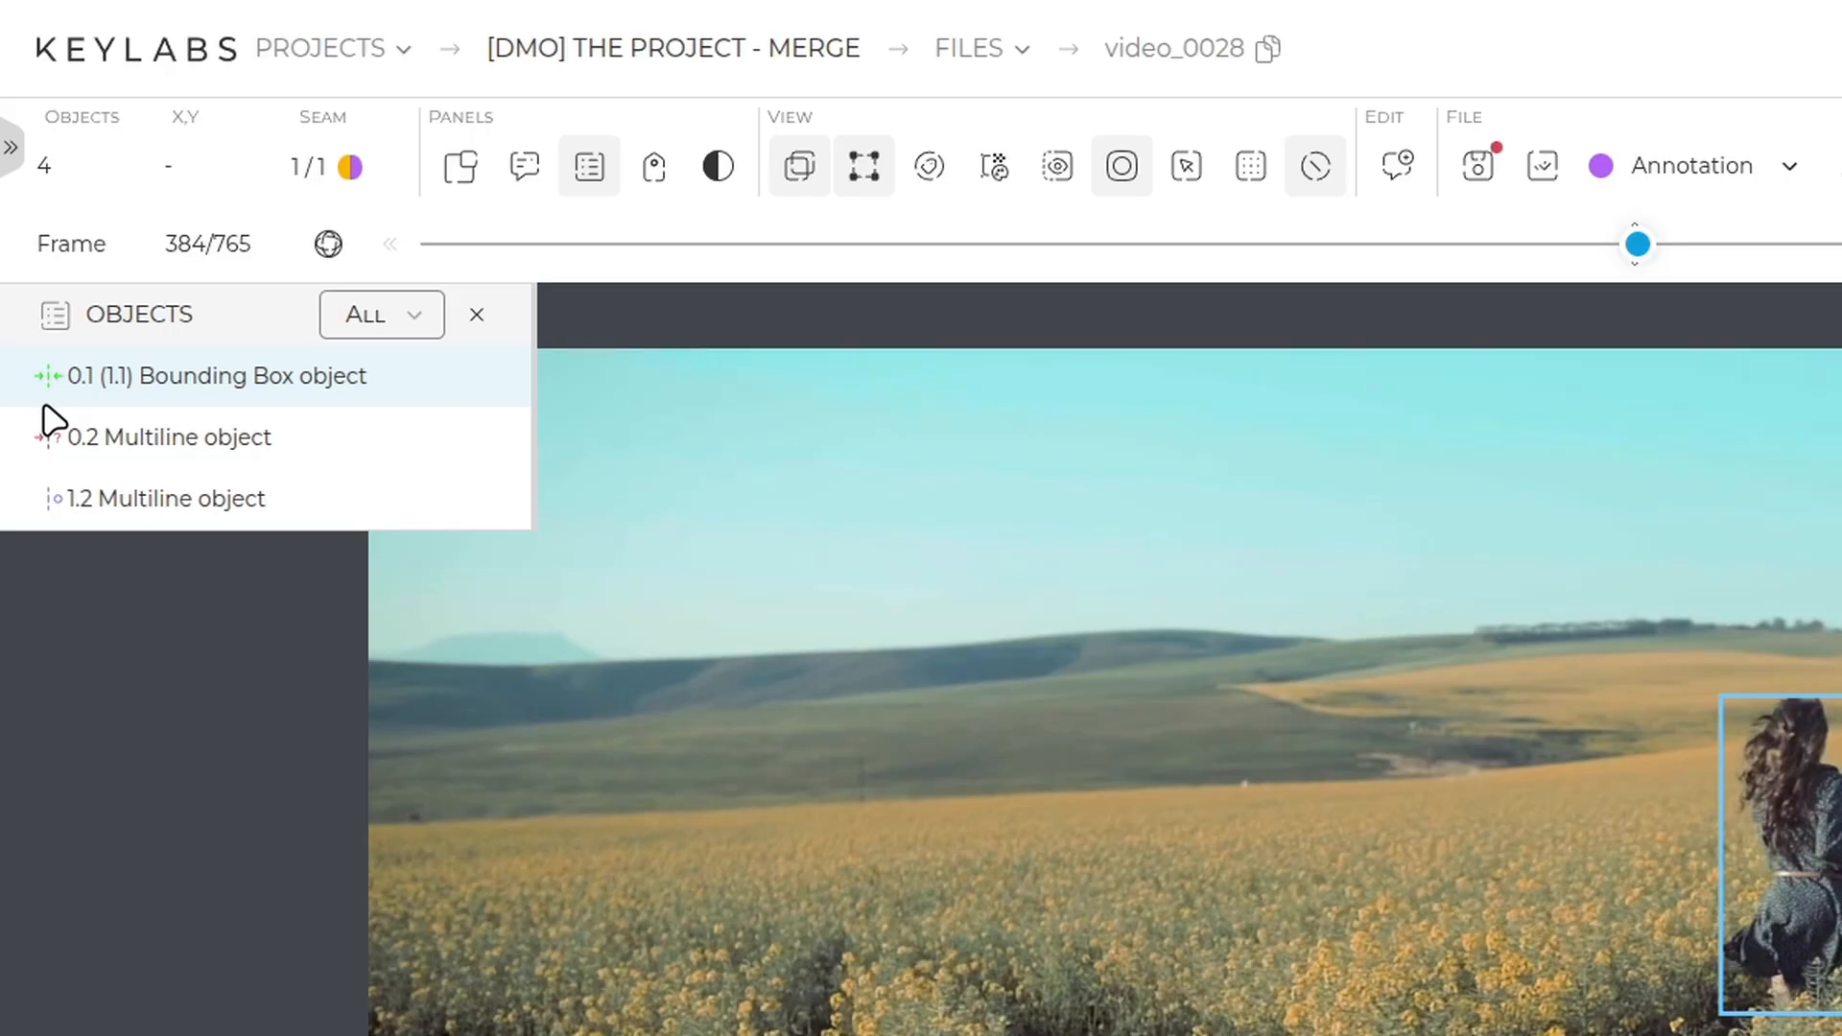
pyautogui.click(348, 315)
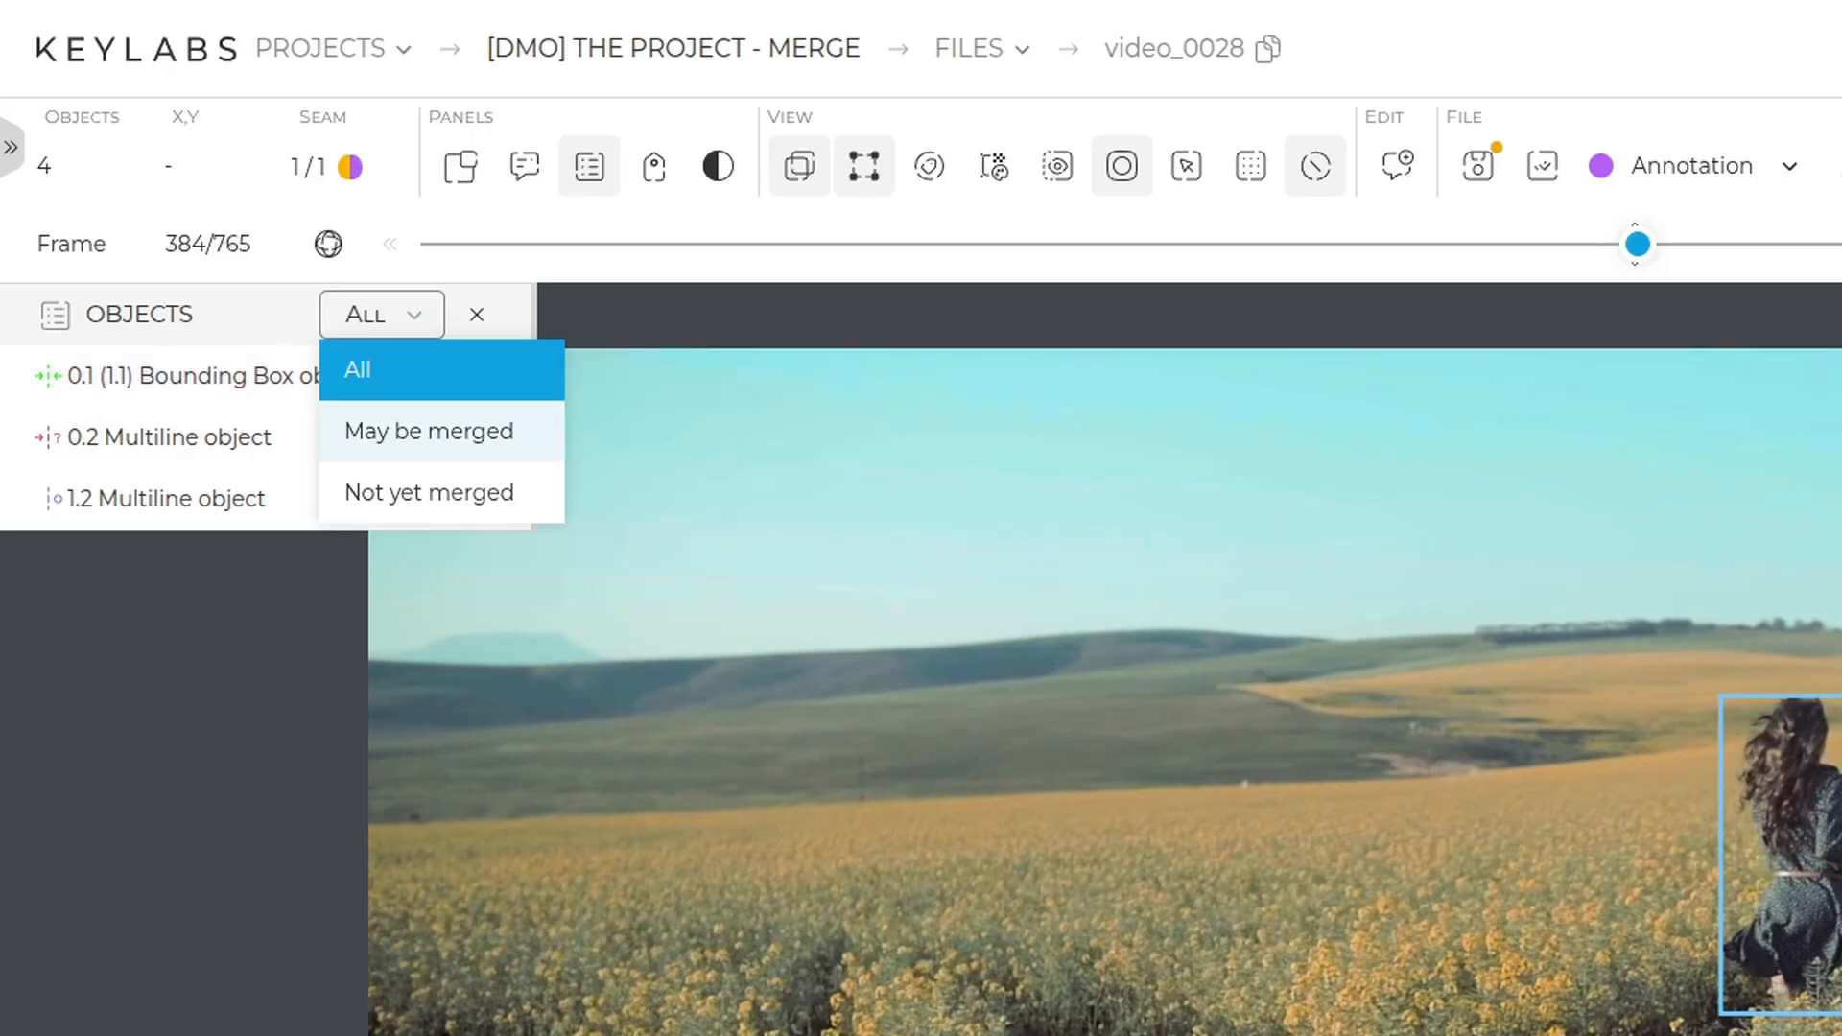
pyautogui.click(428, 431)
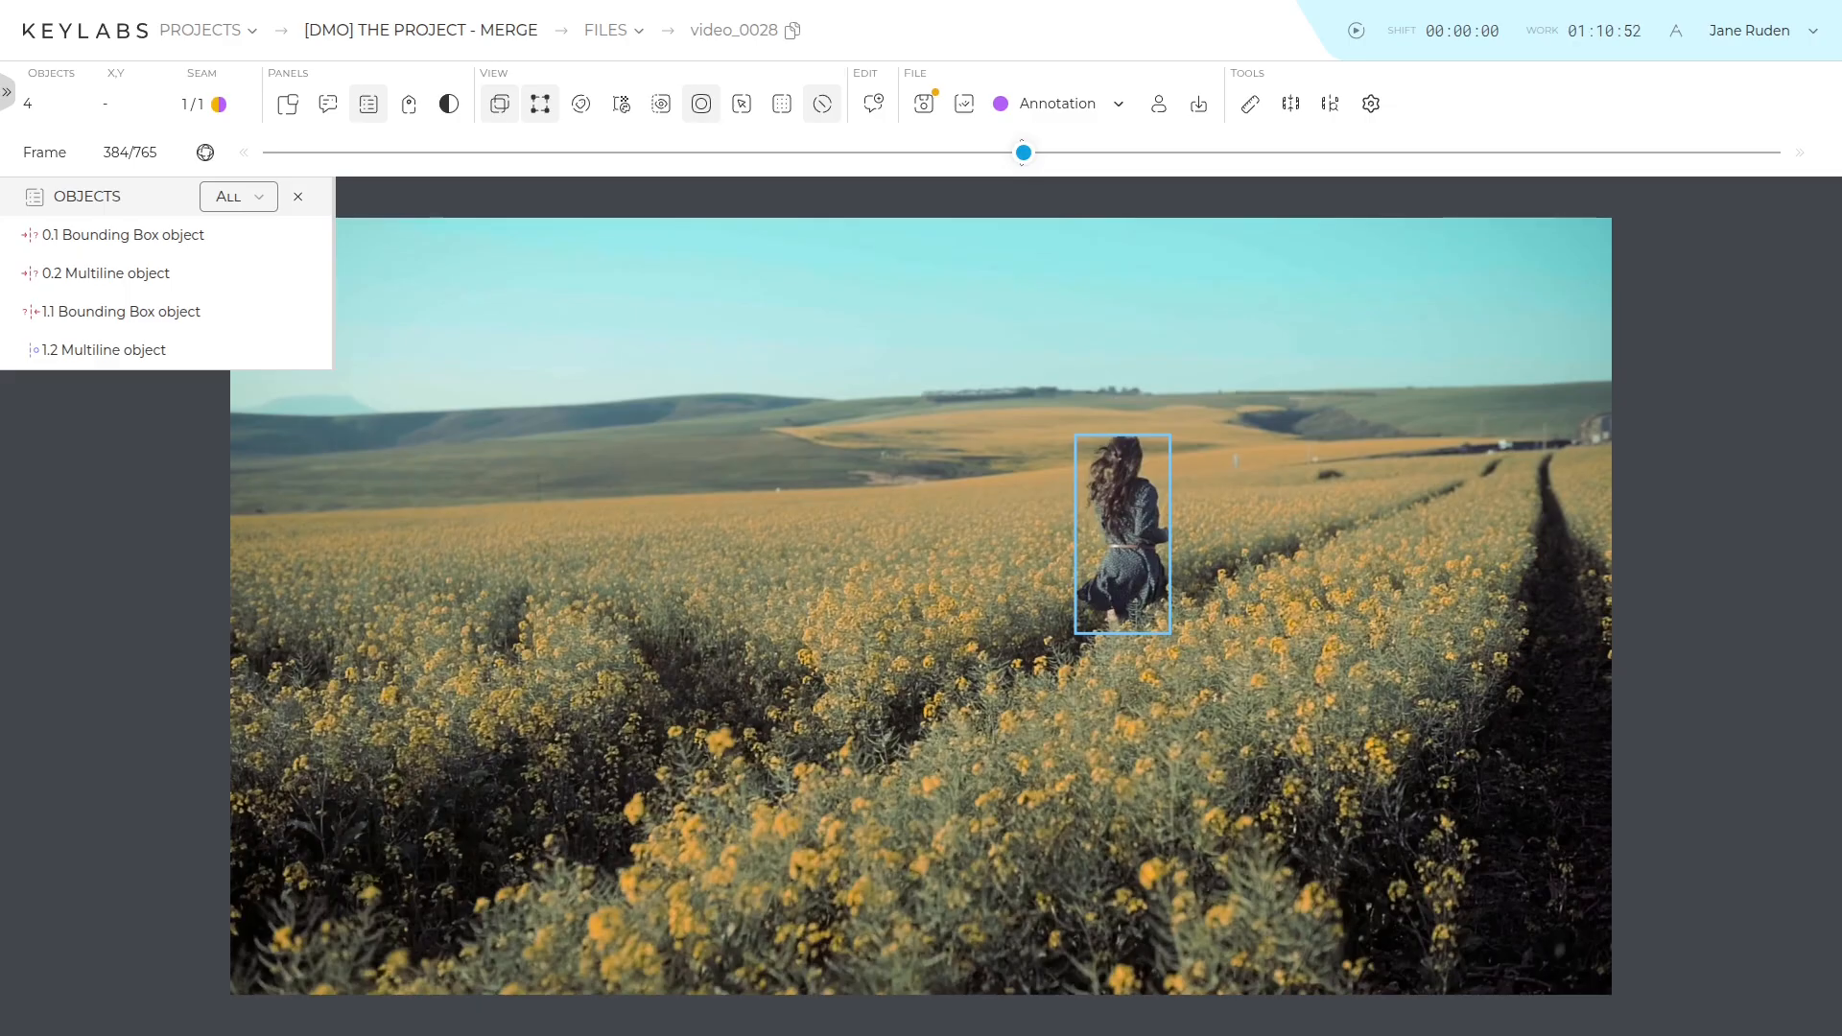
# Try merging Bounding Box object 0.1 with object 1.1 across the seam, and separate the two objects again.
pyautogui.click(96, 235)
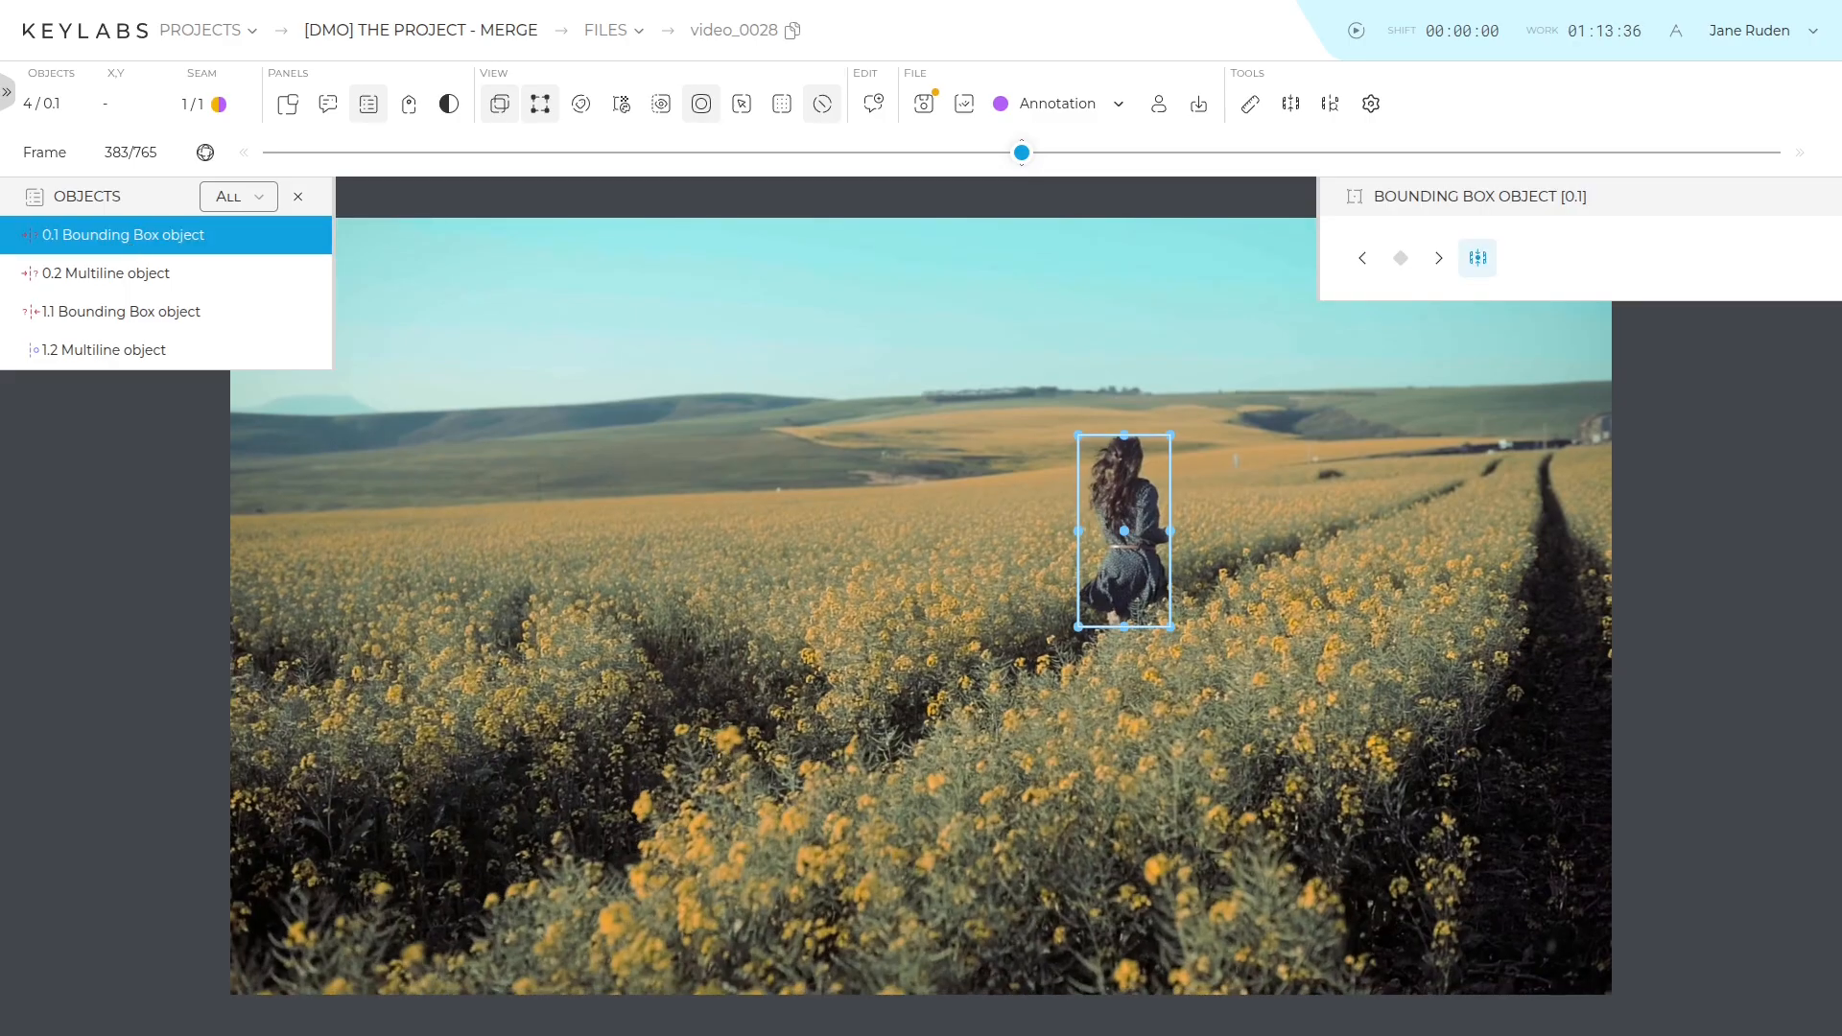
pyautogui.click(1478, 257)
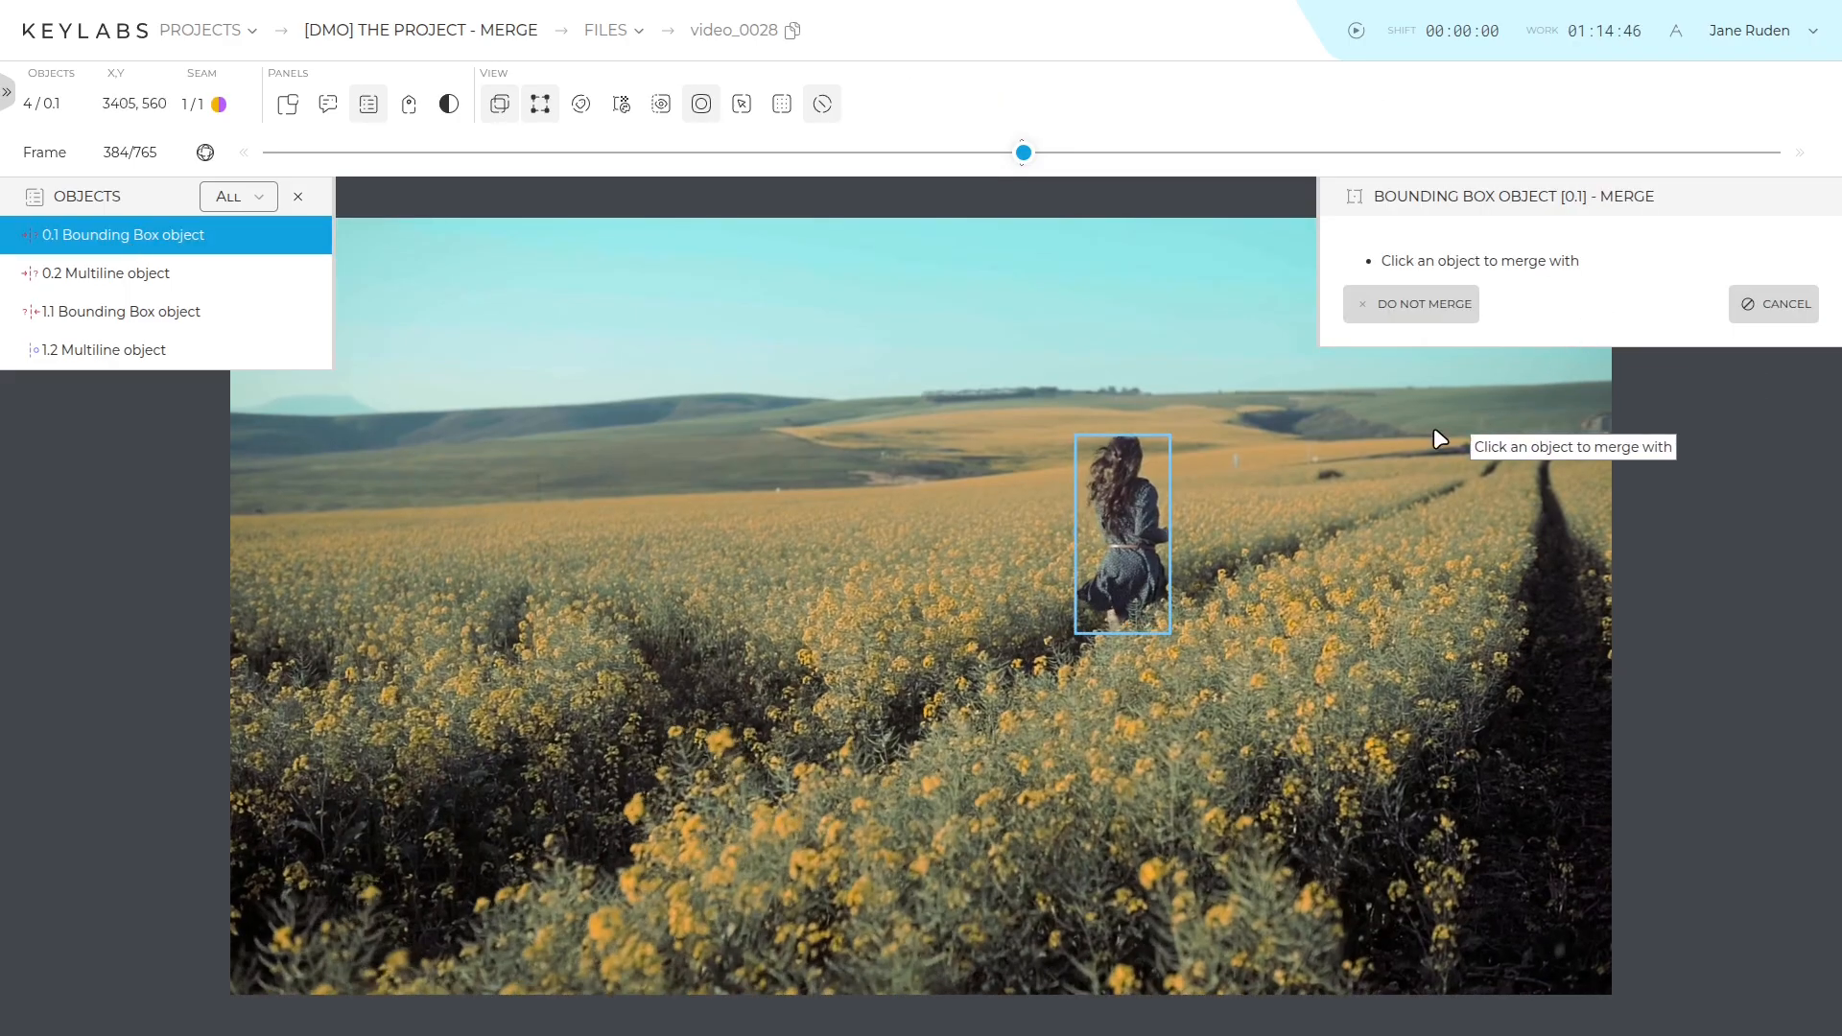
pyautogui.click(1131, 509)
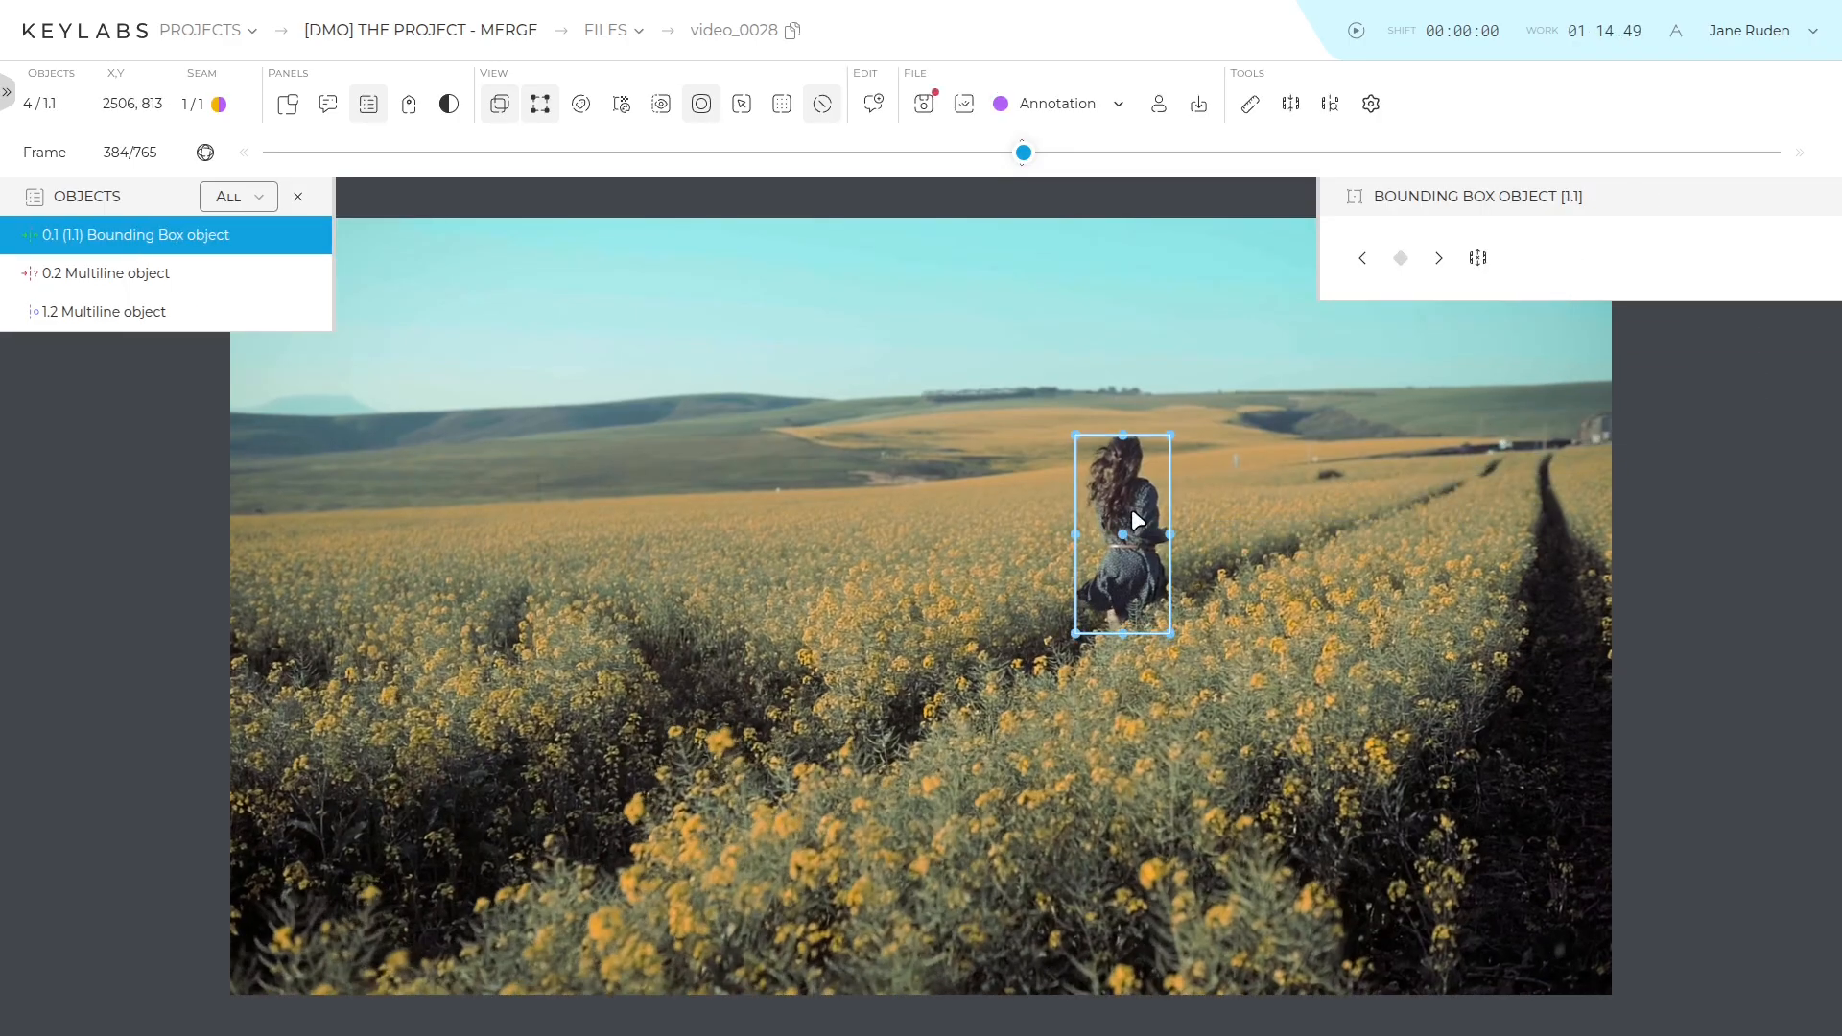
pyautogui.click(1478, 259)
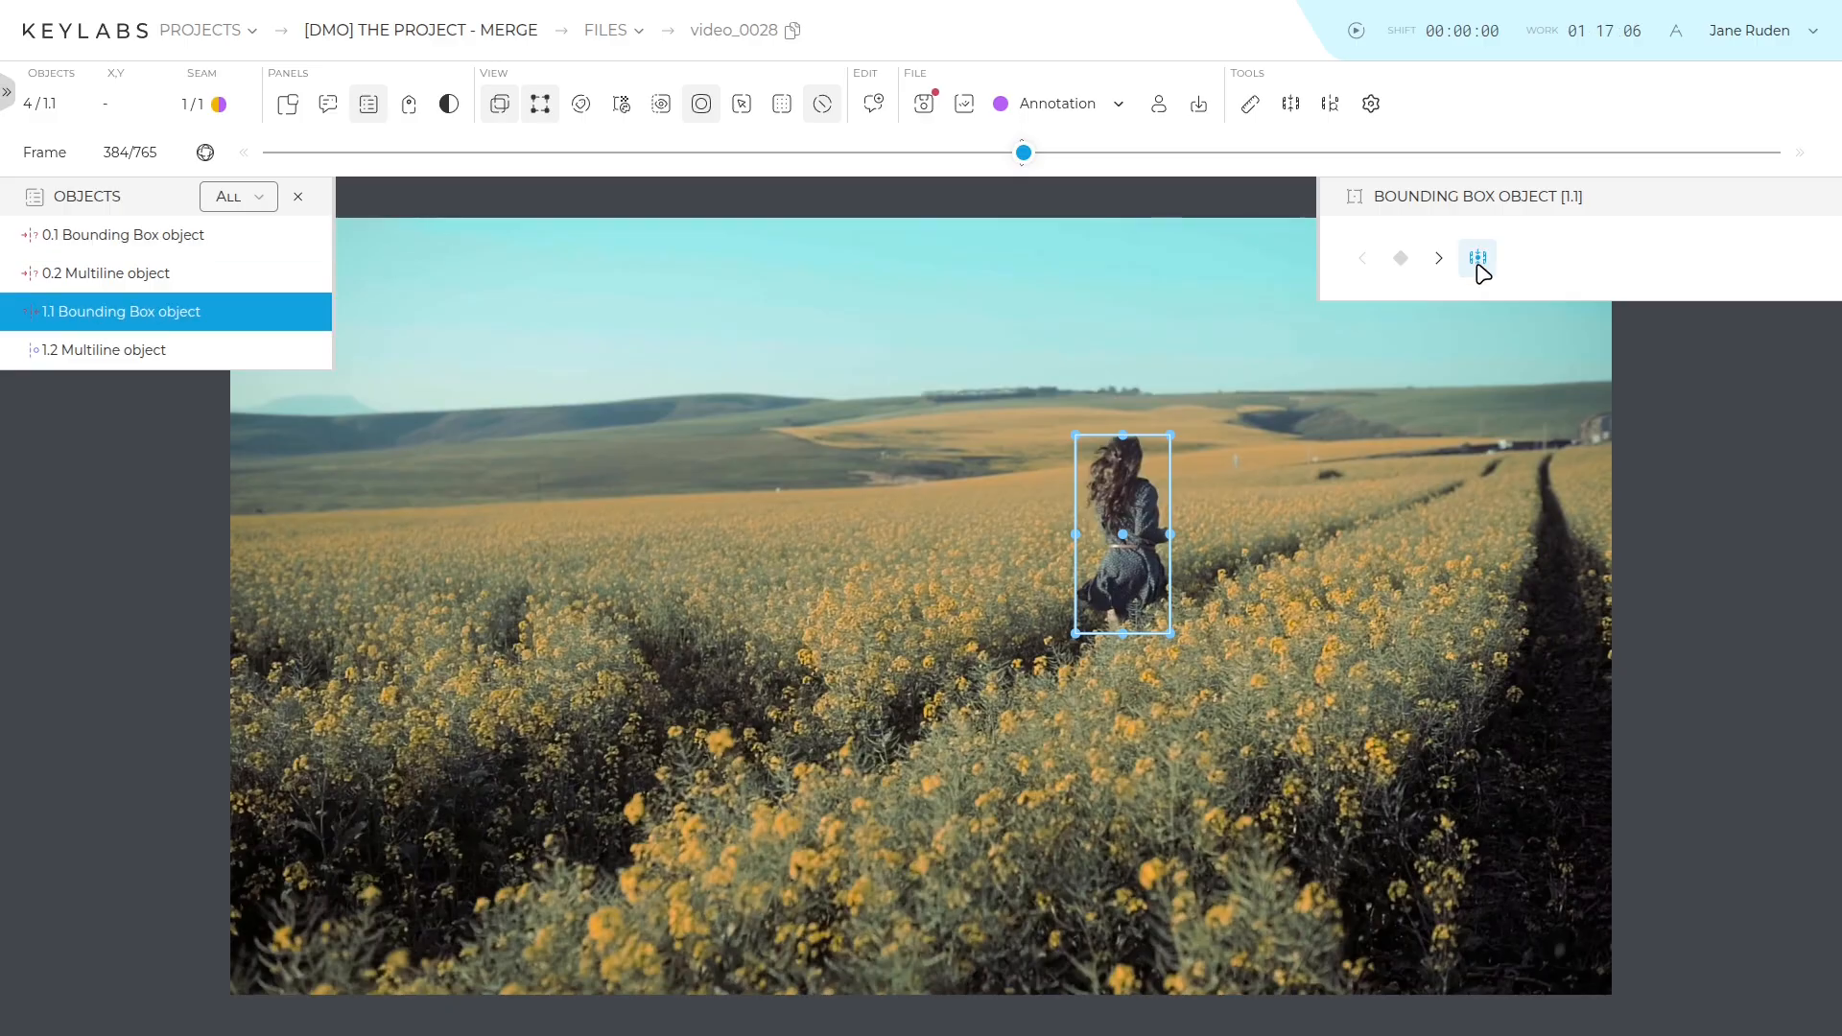